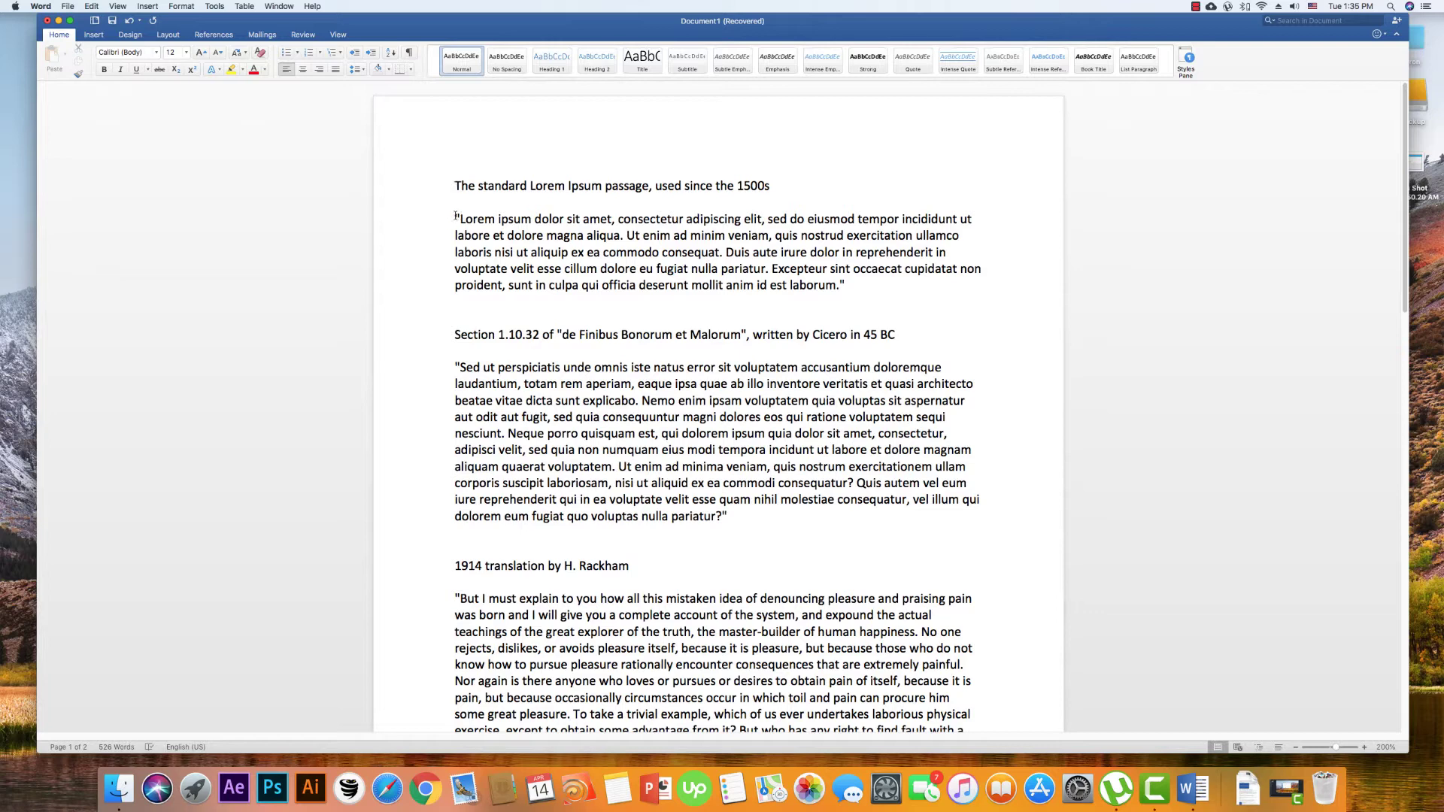
{"action": "left_click_drag", "start_coordinate": [459, 217], "coordinate": [656, 252]}
{"action": "left_click", "coordinate": [660, 267]}
{"action": "left_click", "coordinate": [434, 188]}
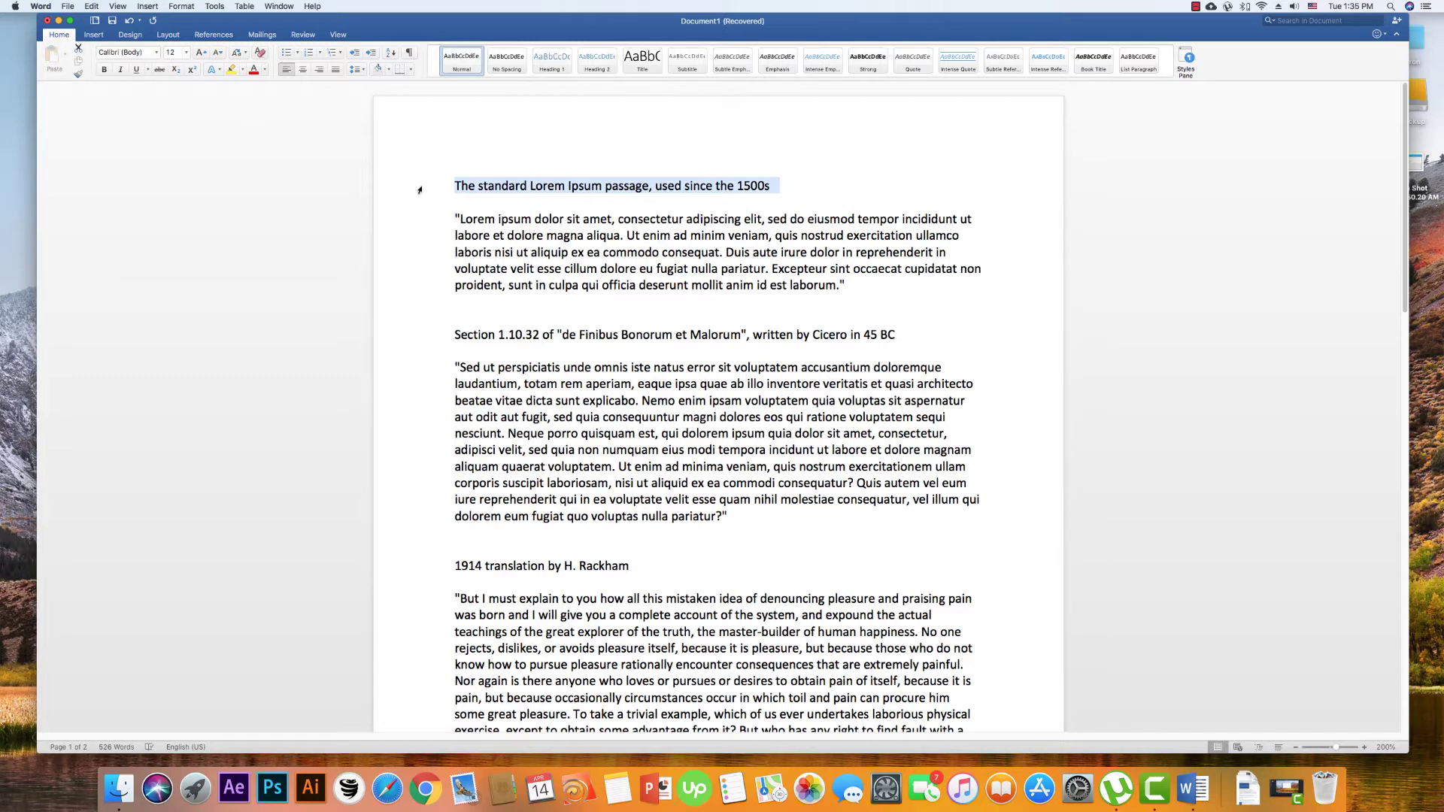
{"action": "triple_click", "coordinate": [532, 186]}
{"action": "left_click", "coordinate": [543, 186]}
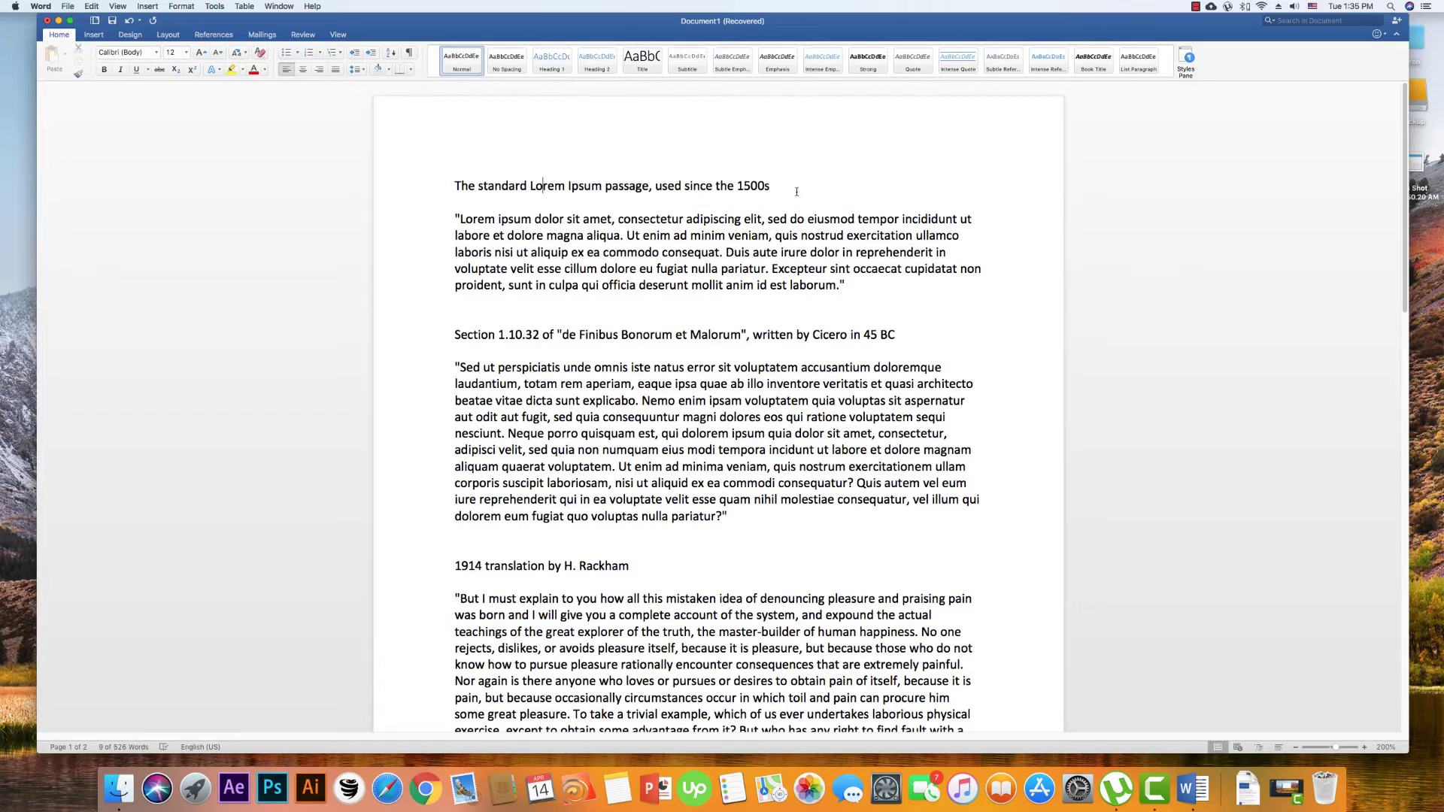
Try centred, right and left alignment on the "The standard Lorem Ipsum passage" title line, and leave it centred.
{"action": "left_click_drag", "start_coordinate": [797, 192], "coordinate": [461, 188]}
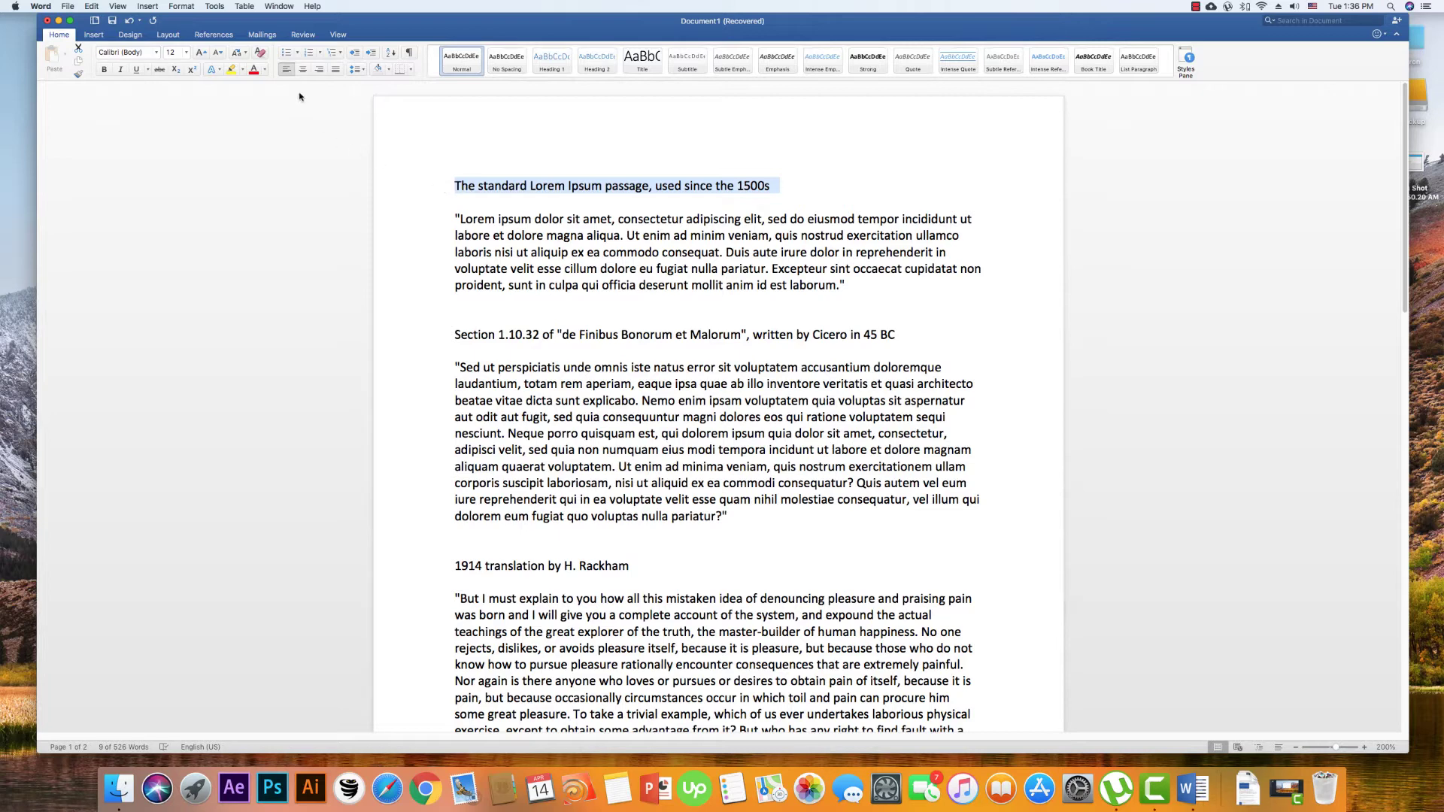
{"action": "left_click", "coordinate": [304, 70]}
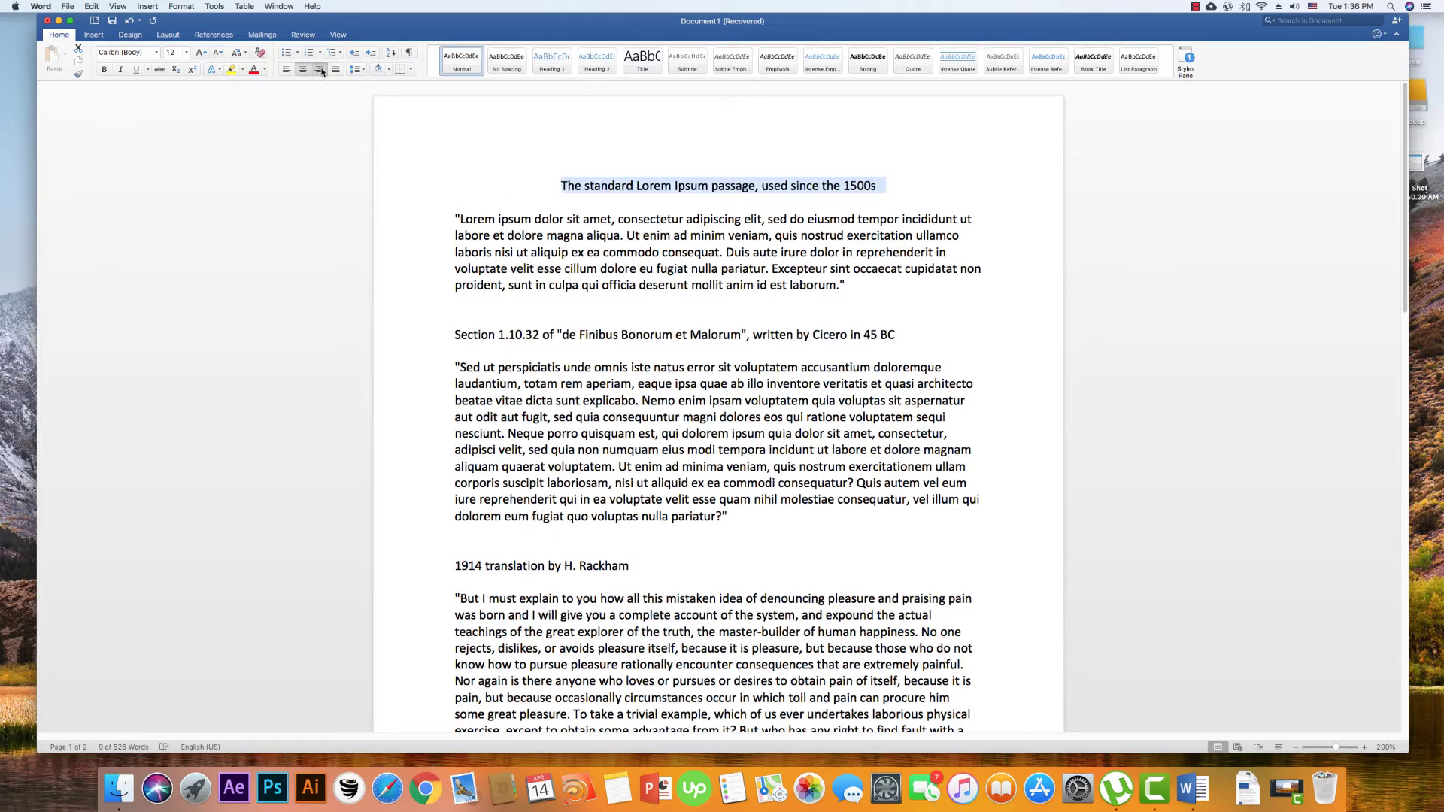
{"action": "left_click", "coordinate": [320, 69]}
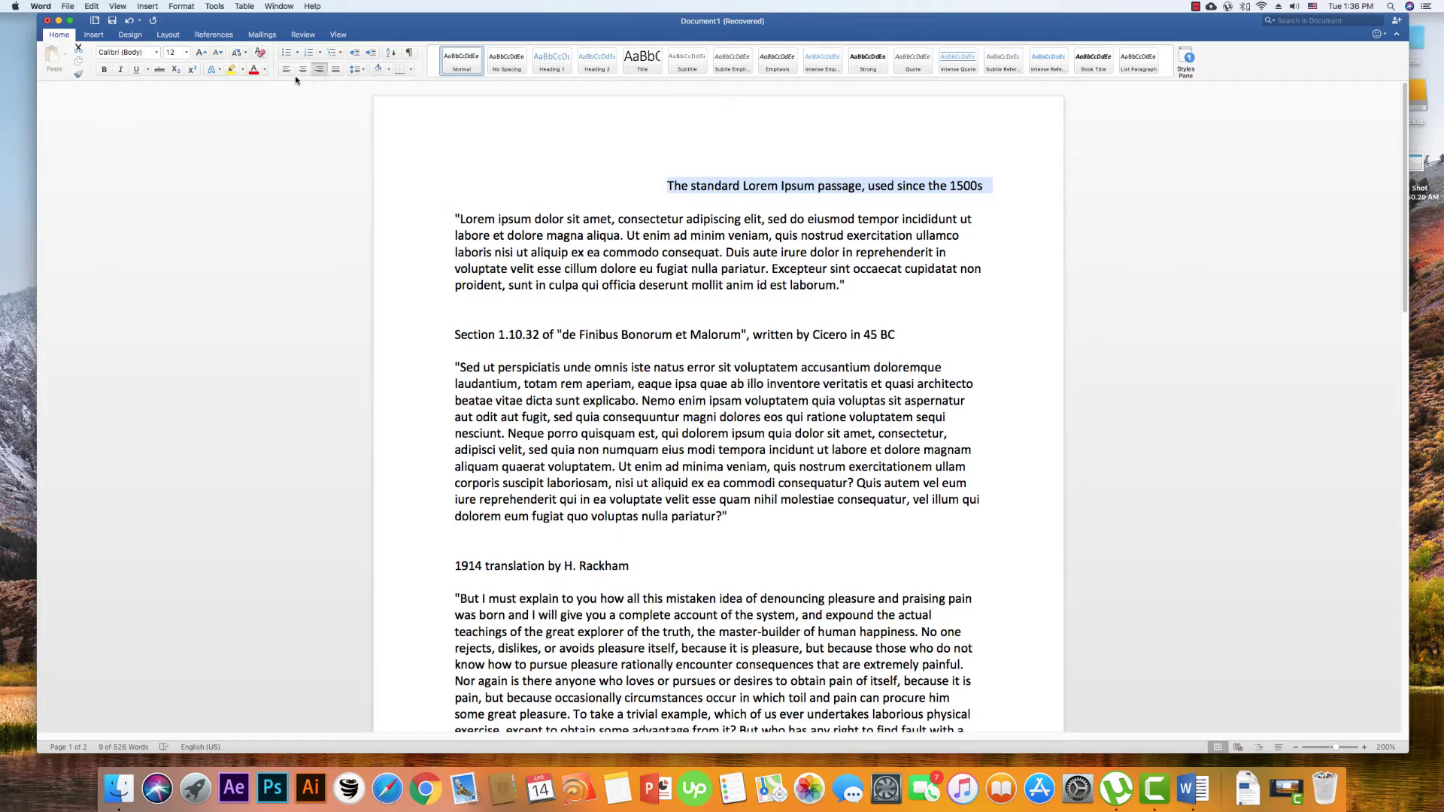
{"action": "left_click", "coordinate": [287, 70]}
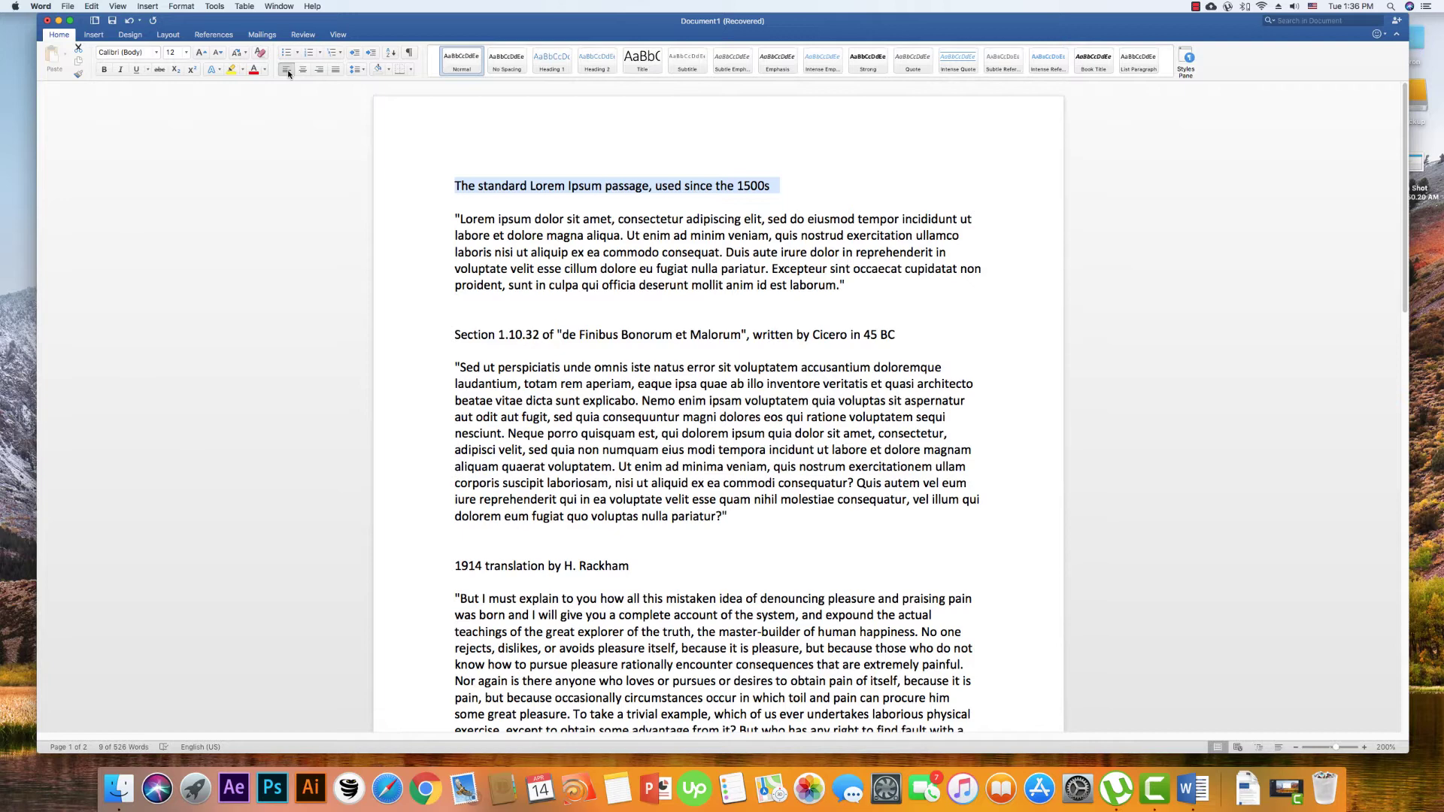
{"action": "key", "text": "super+e"}
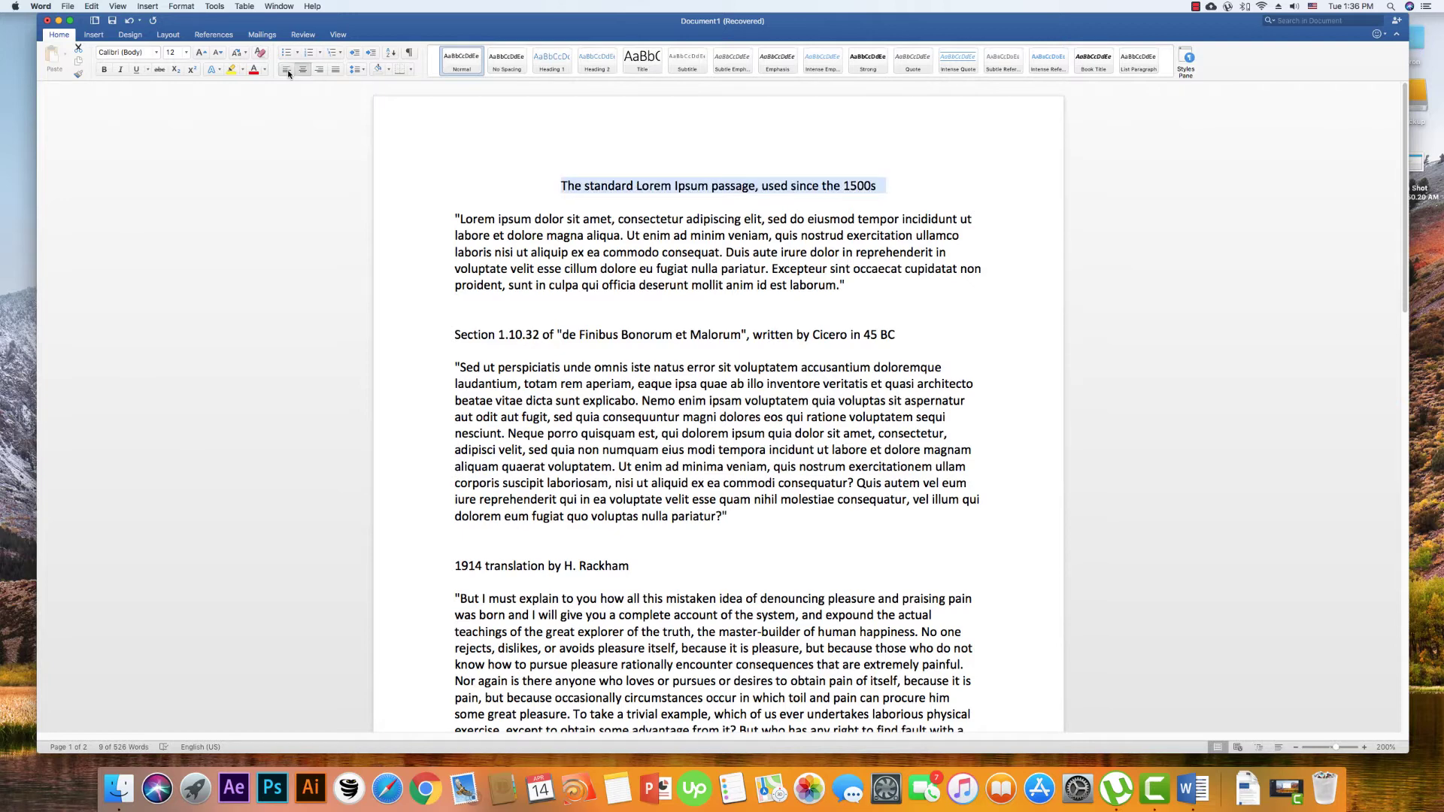
{"action": "key", "text": "super+r"}
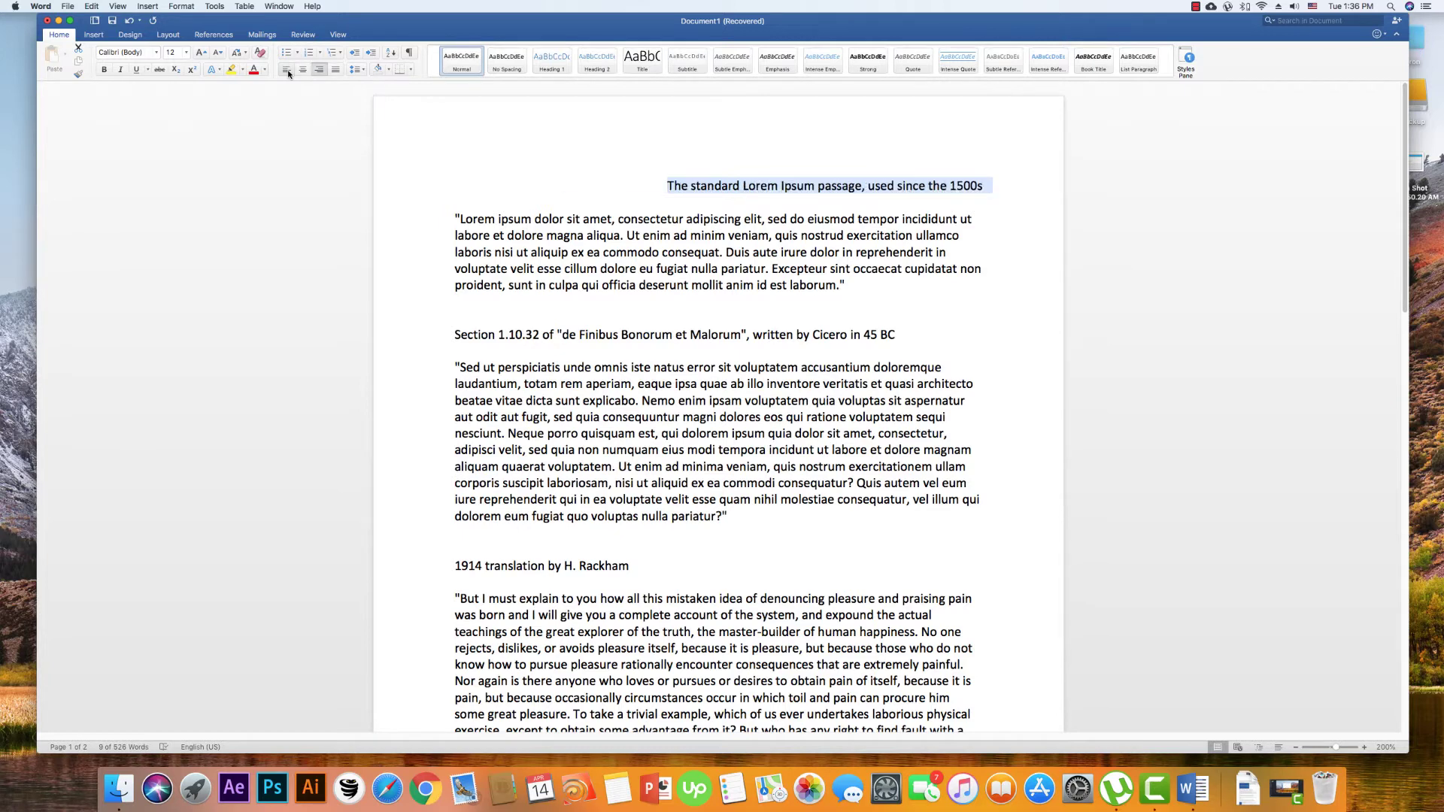
{"action": "left_click", "coordinate": [288, 73]}
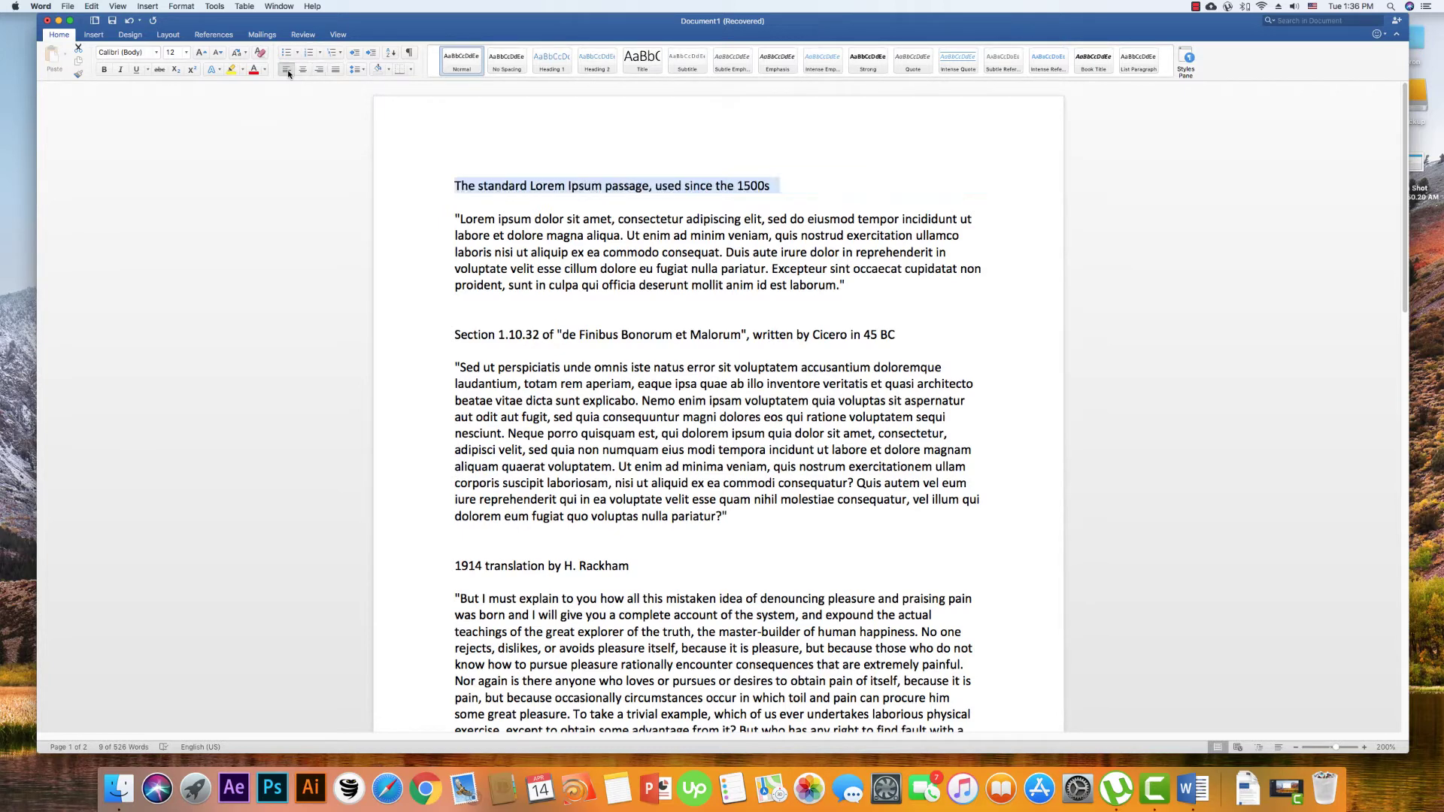
{"action": "key", "text": "super+e"}
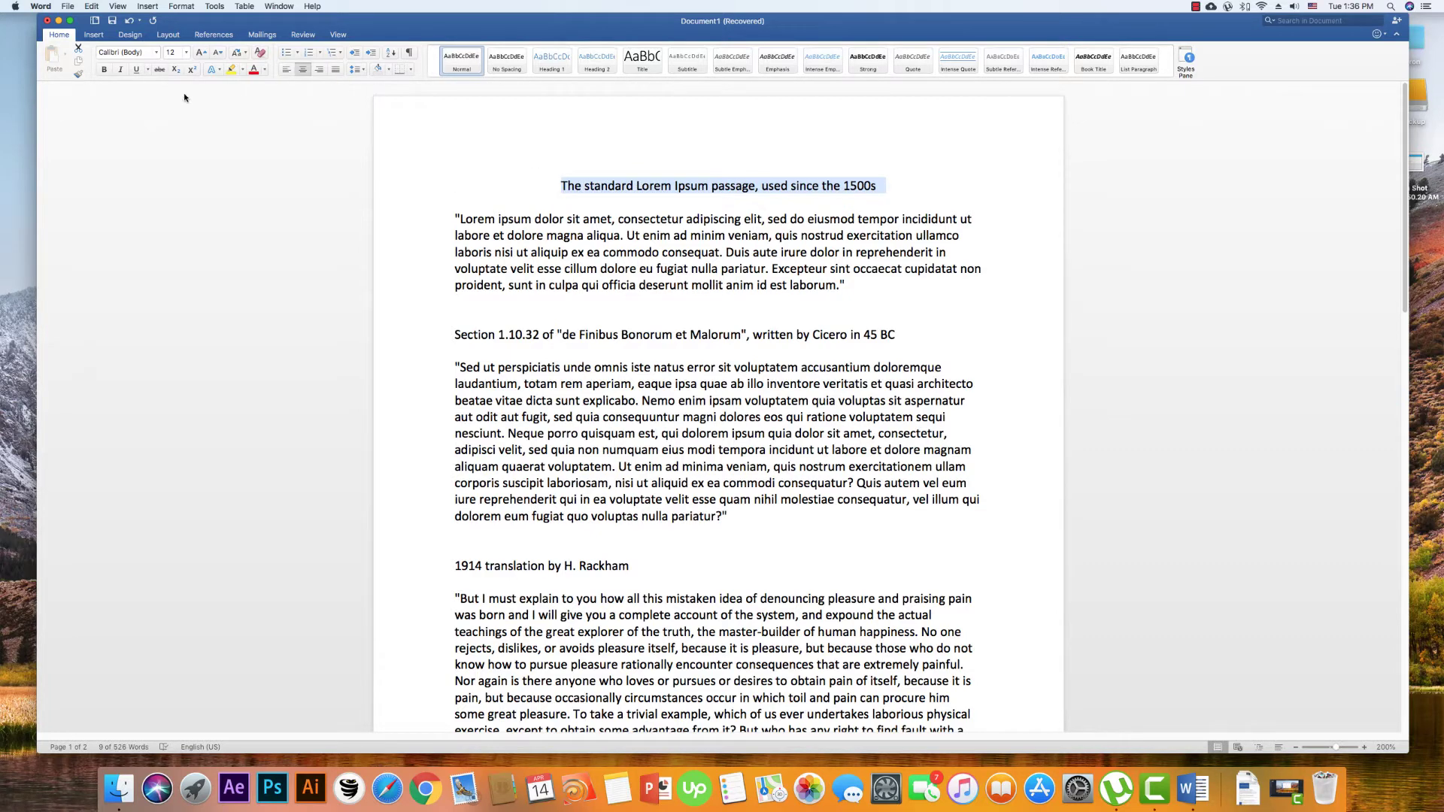
Make the title line bold and underlined, trying italic and removing it again.
{"action": "left_click", "coordinate": [104, 70]}
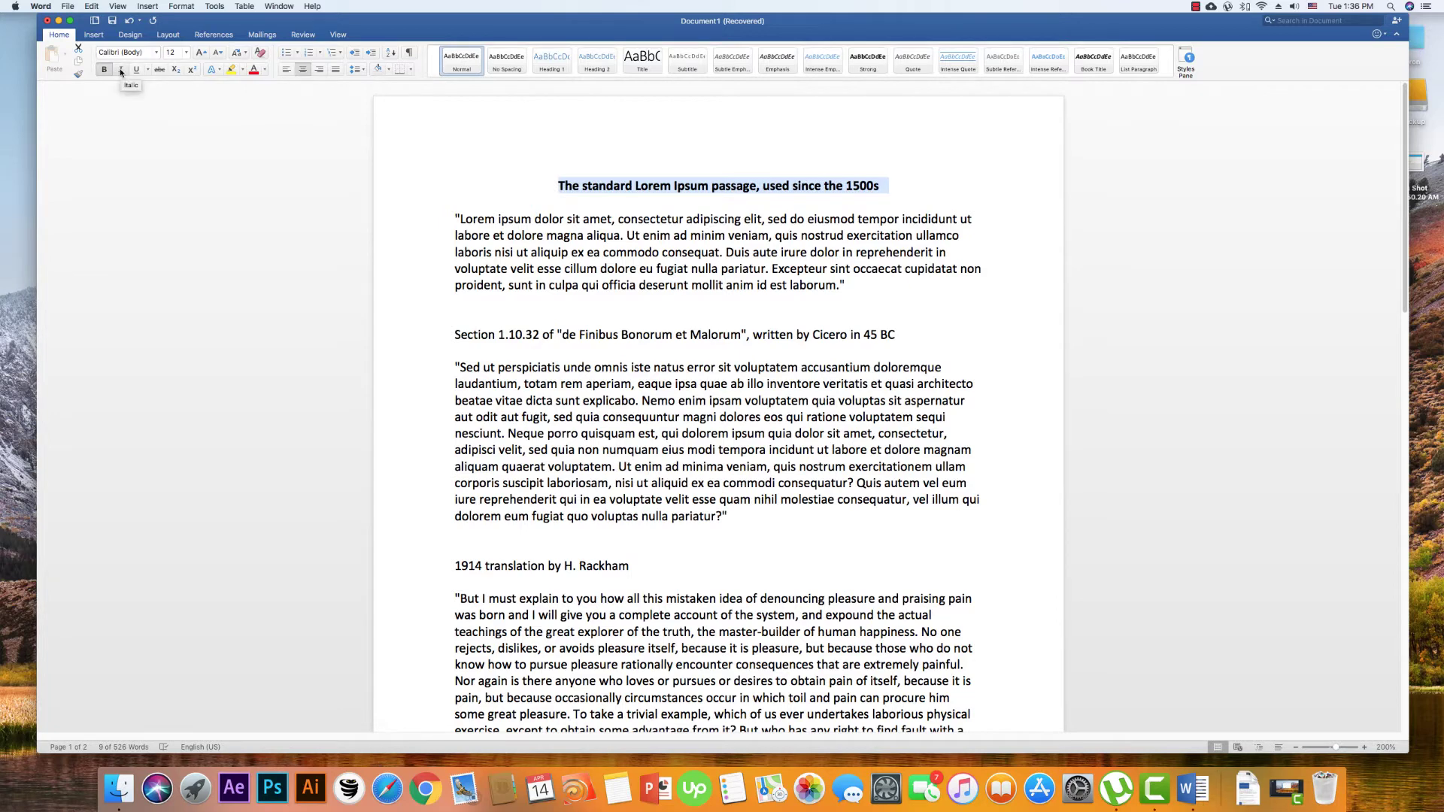
{"action": "left_click", "coordinate": [121, 70]}
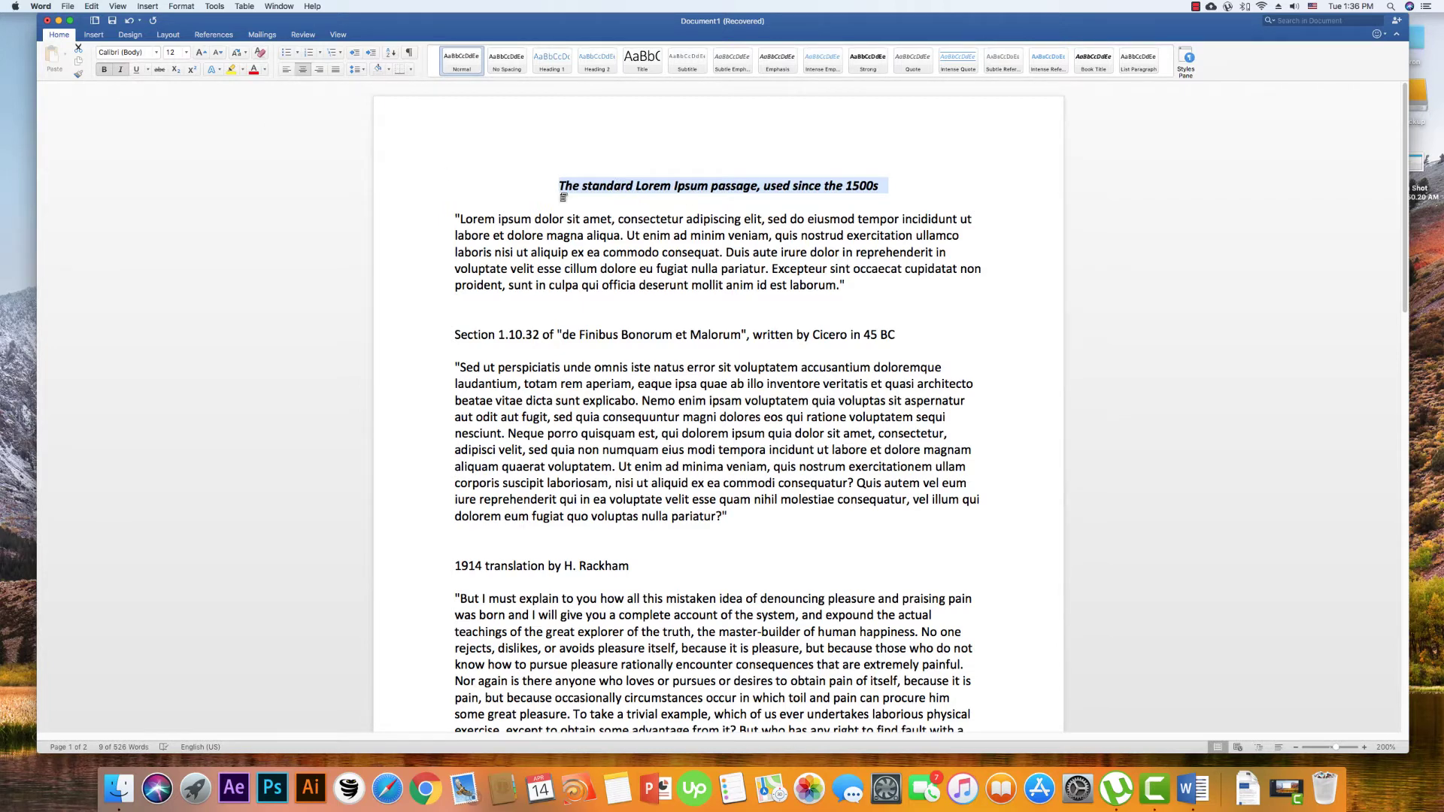
{"action": "left_click", "coordinate": [121, 69]}
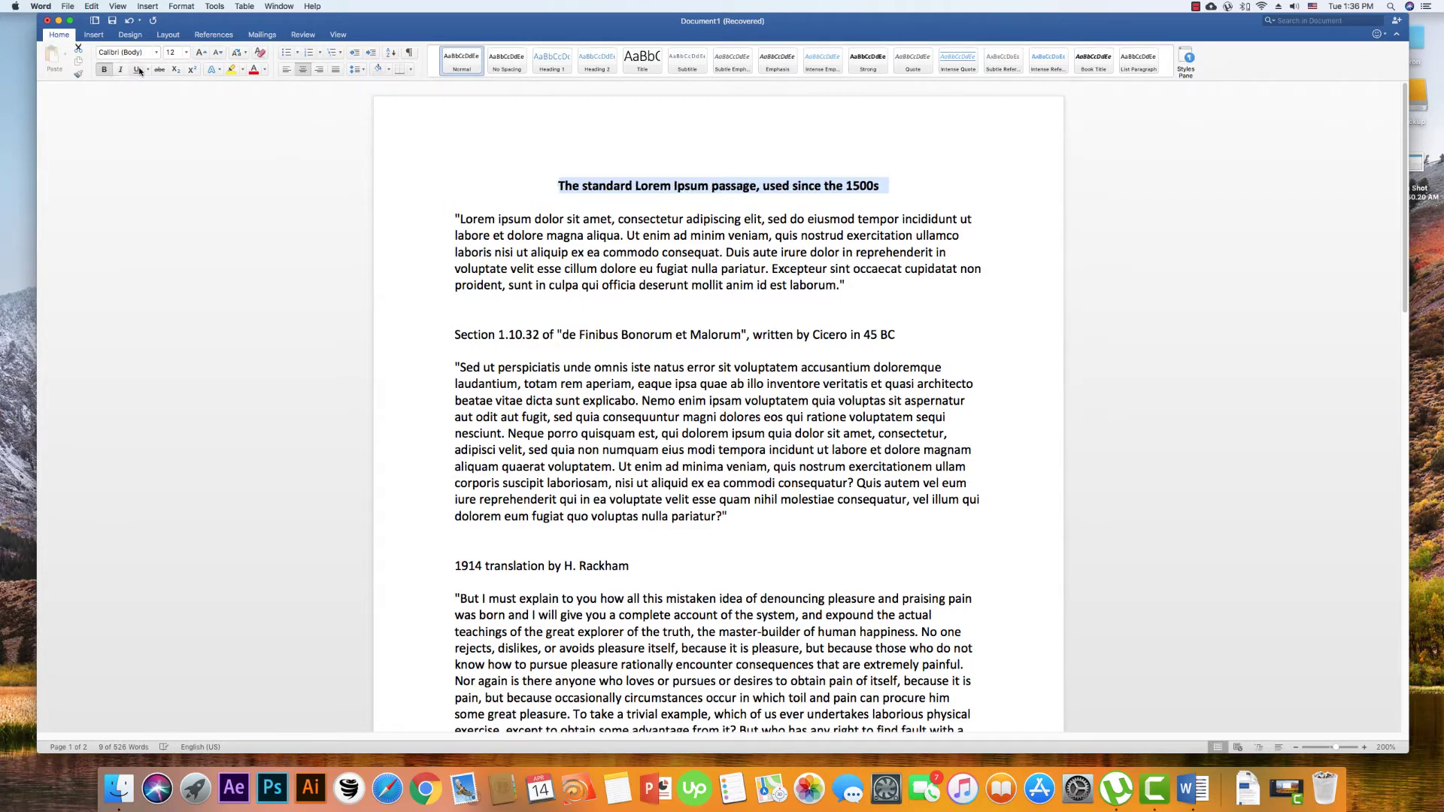
{"action": "left_click", "coordinate": [137, 70]}
Justify the first body paragraph, starting with "Lorem ipsum dolor sit amet".
{"action": "left_click", "coordinate": [521, 235]}
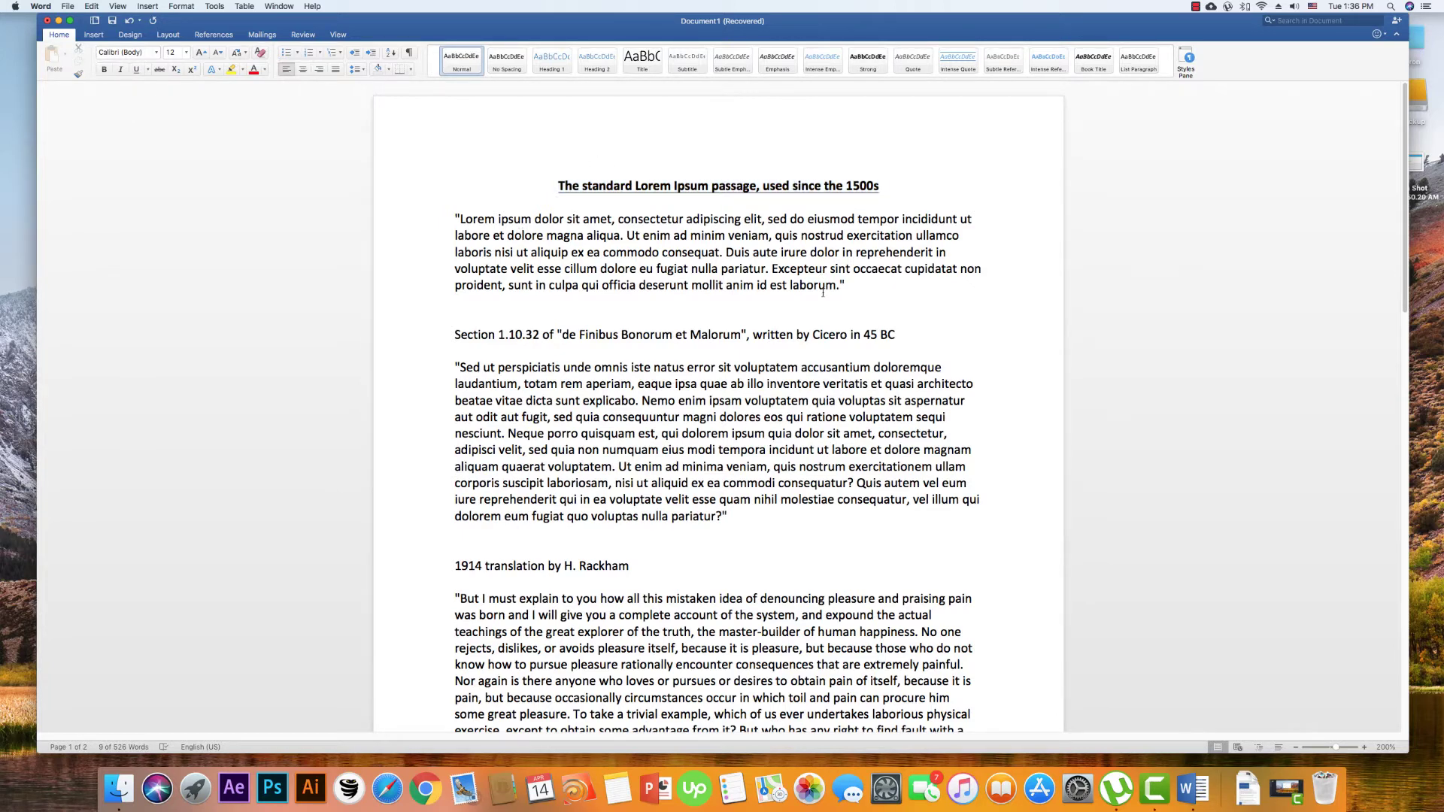
{"action": "left_click_drag", "start_coordinate": [854, 287], "coordinate": [378, 218]}
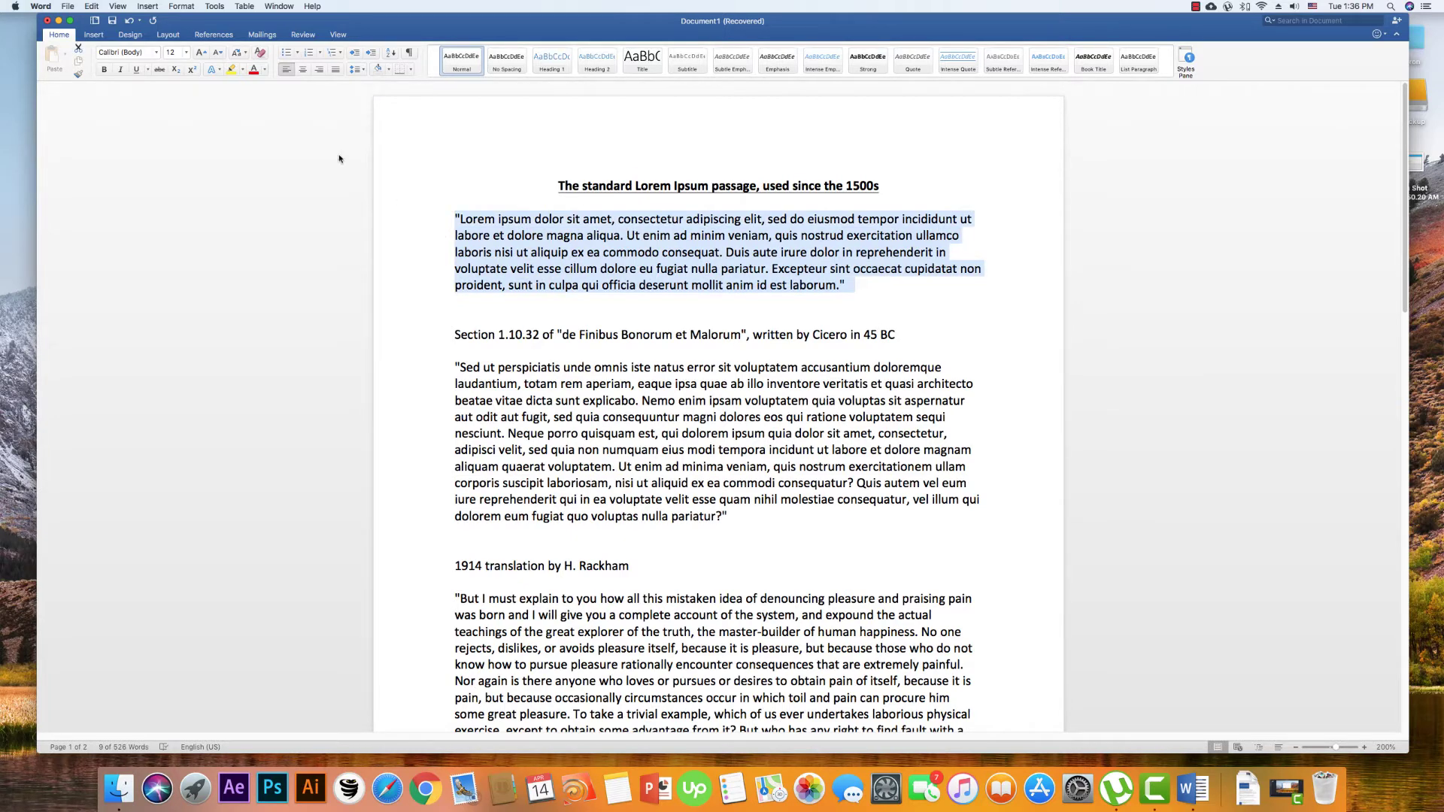
{"action": "left_click", "coordinate": [336, 70]}
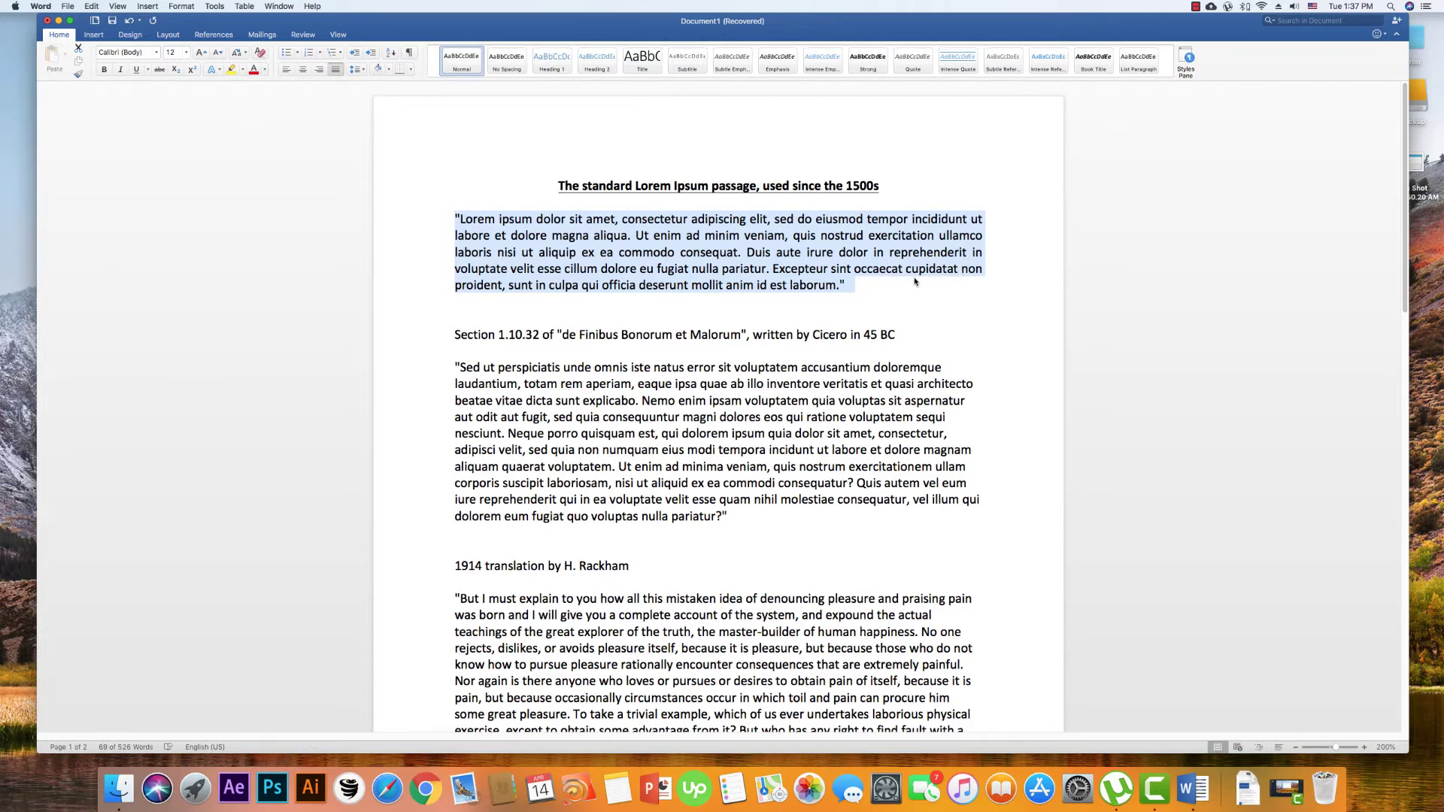
Try justified and right alignment on the "Sed ut perspiciatis" paragraph, and return it to left alignment.
{"action": "left_click_drag", "start_coordinate": [734, 519], "coordinate": [456, 367]}
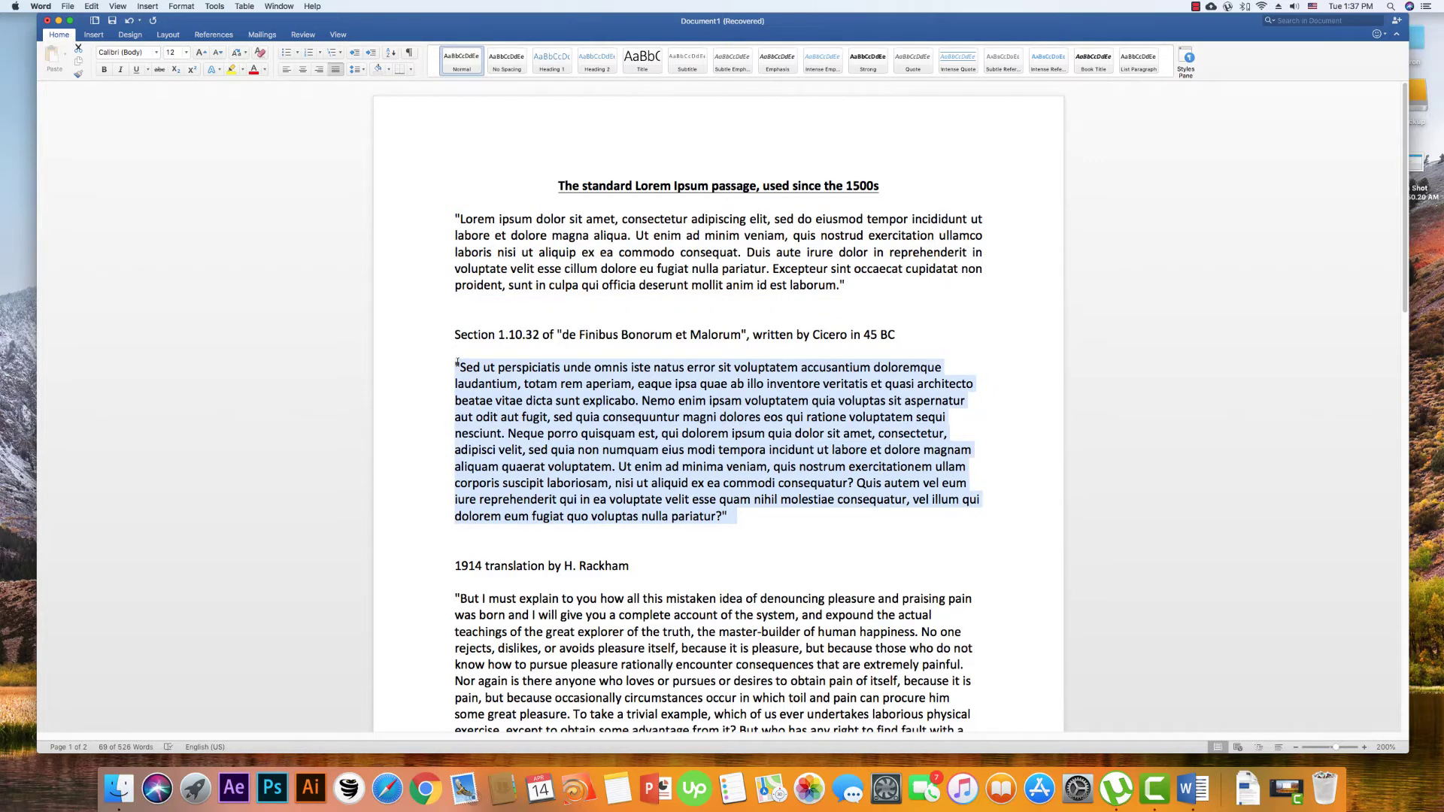
{"action": "left_click", "coordinate": [335, 69]}
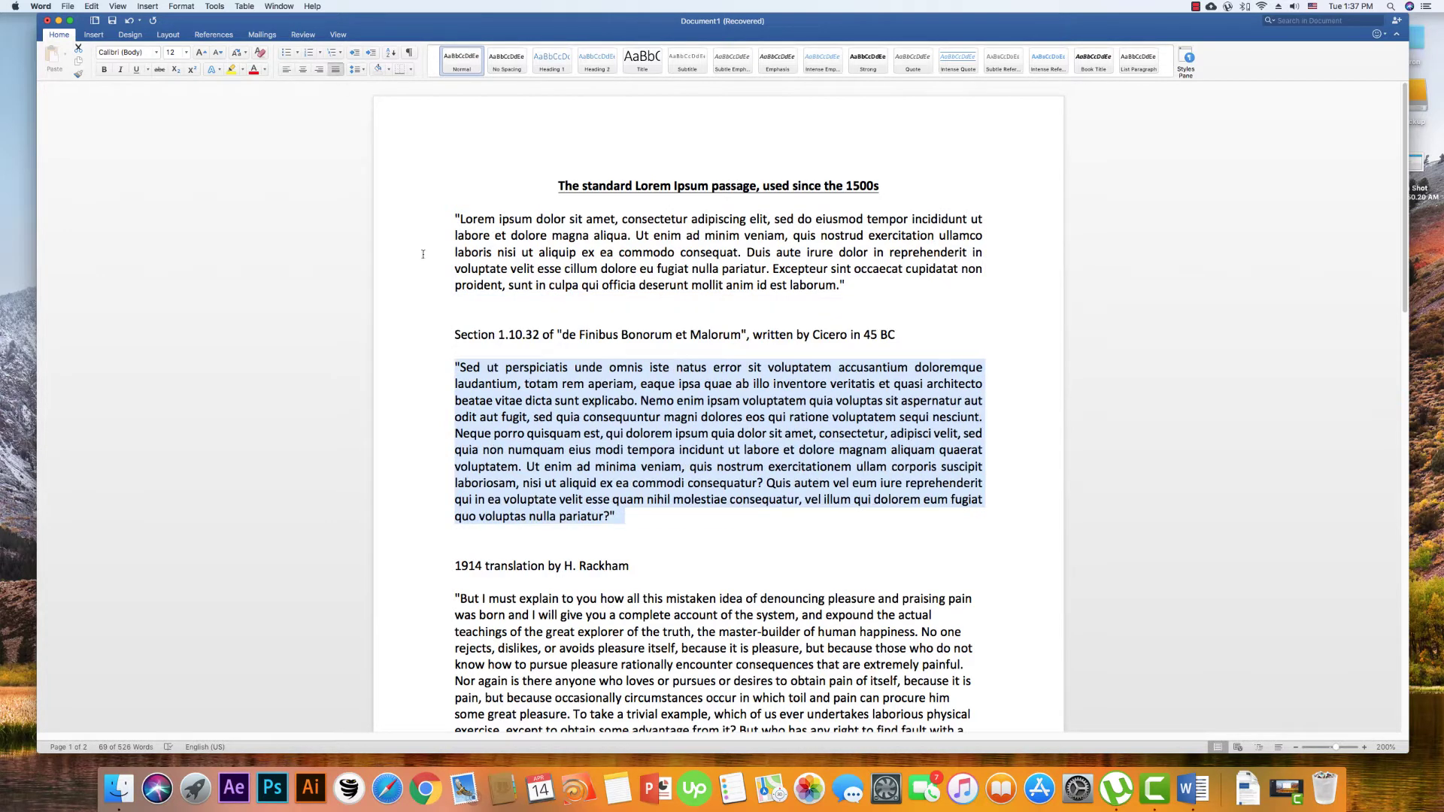
{"action": "left_click", "coordinate": [286, 69]}
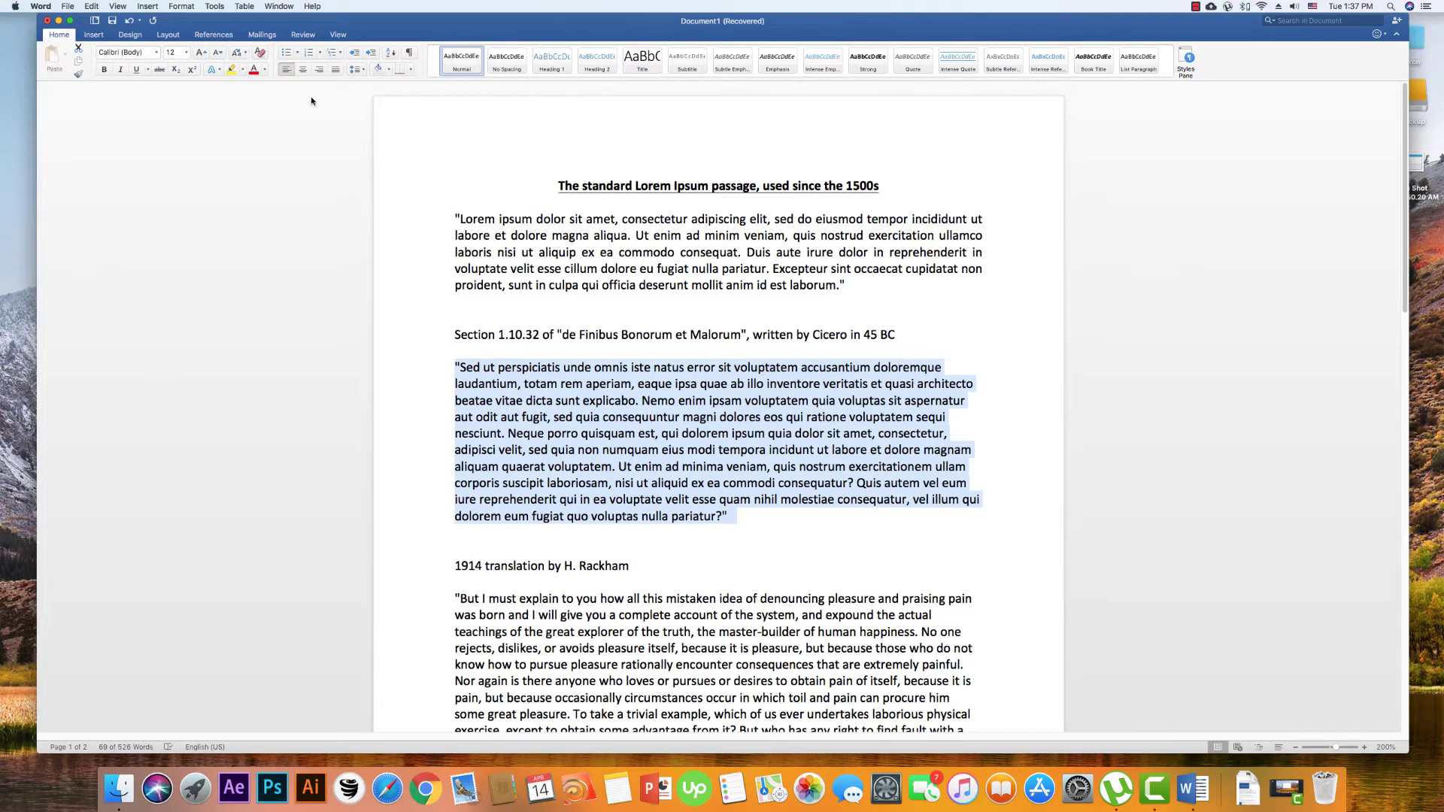
{"action": "left_click", "coordinate": [318, 69]}
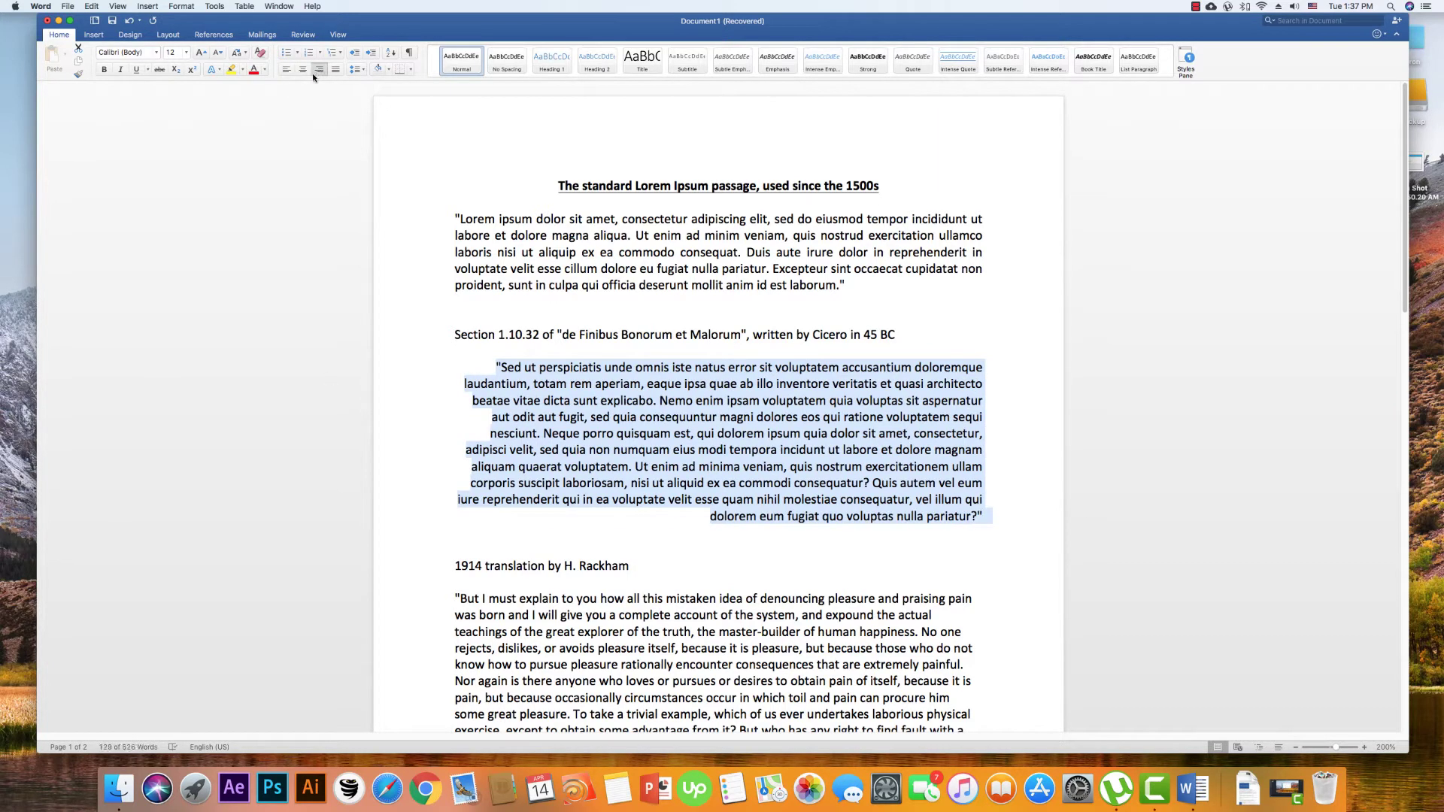
{"action": "left_click", "coordinate": [286, 70]}
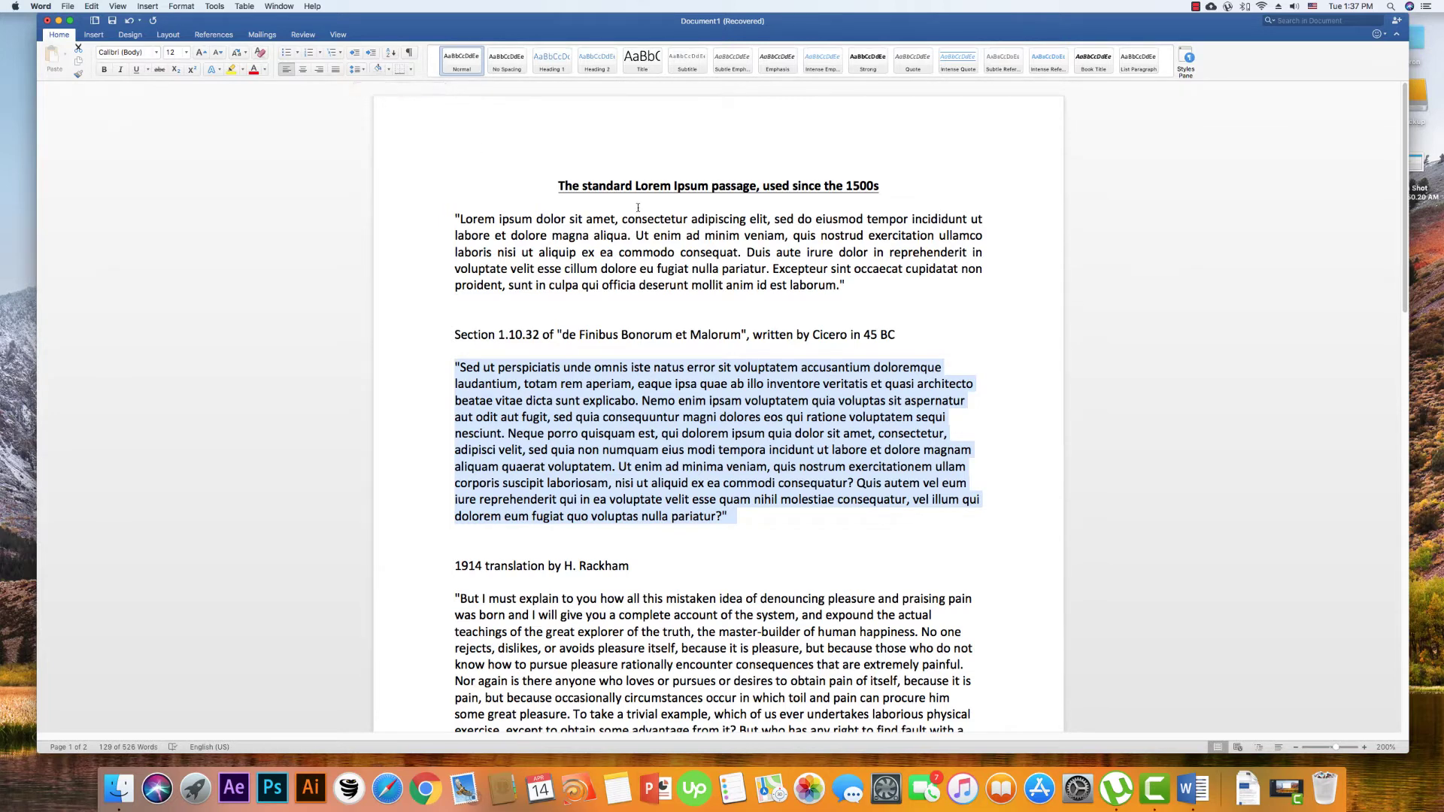
{"action": "left_click", "coordinate": [630, 251]}
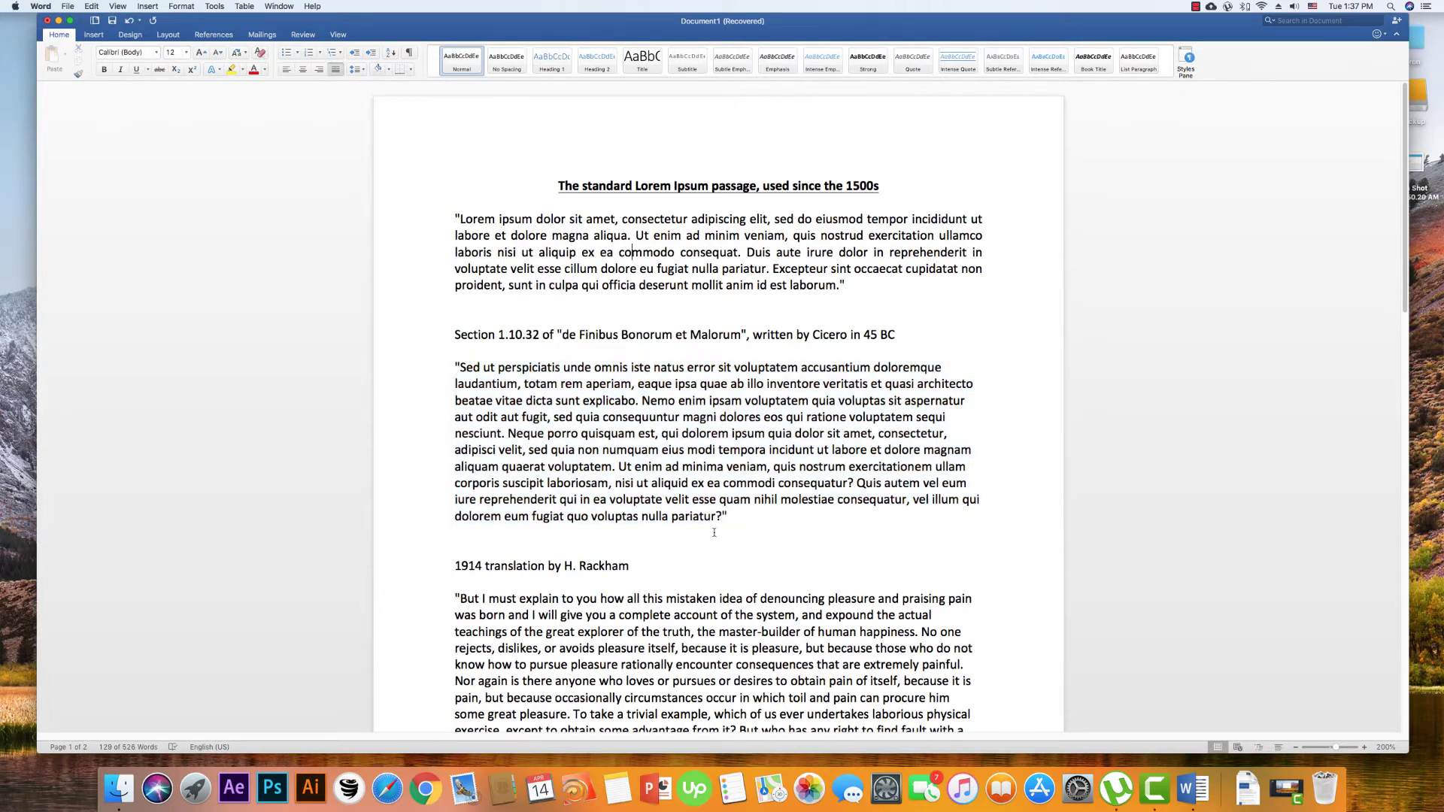
Select the entire document text and set its line spacing to 1.5.
{"action": "scroll", "coordinate": [704, 506], "scroll_direction": "down", "scroll_amount": 8}
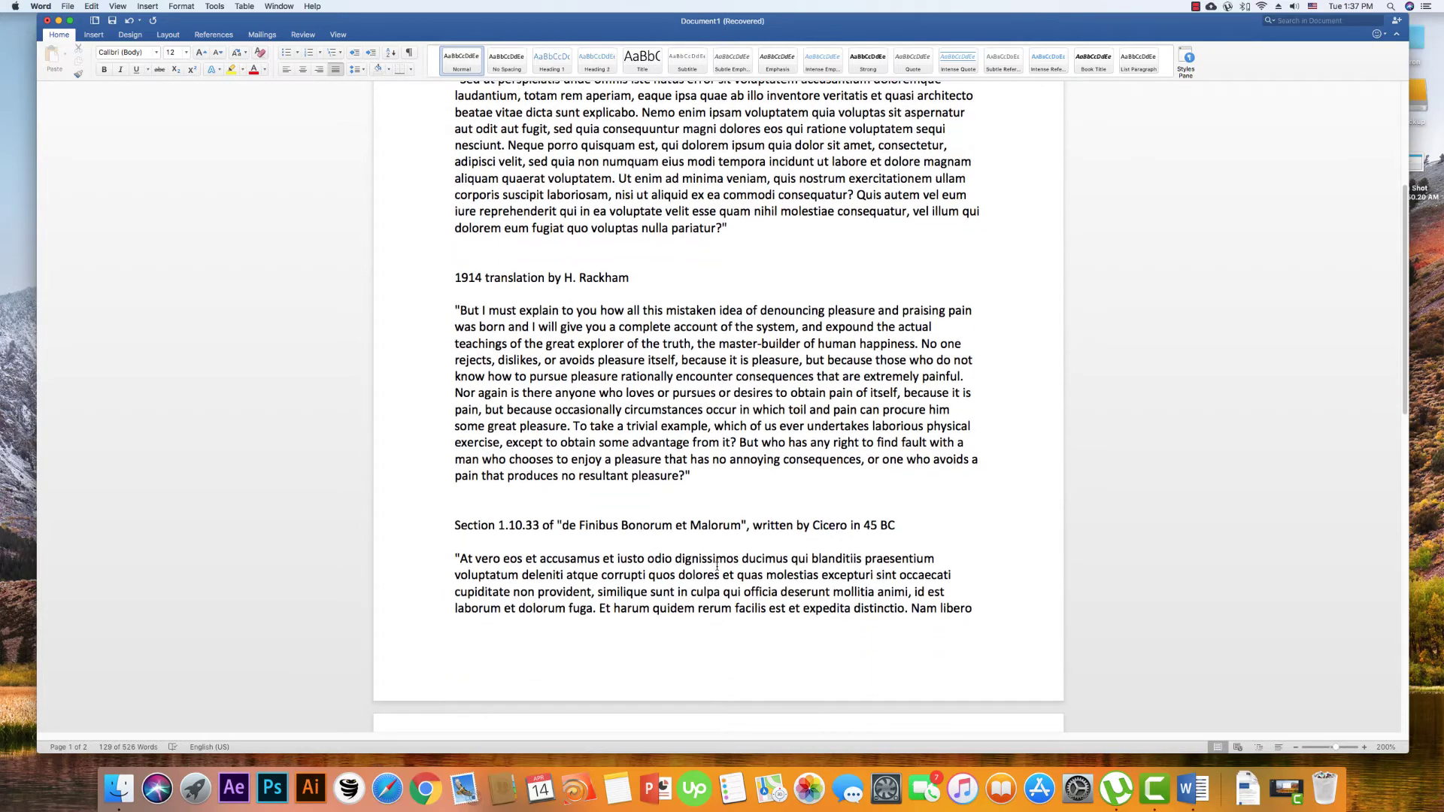
{"action": "scroll", "coordinate": [717, 565], "scroll_direction": "down", "scroll_amount": 5}
{"action": "scroll", "coordinate": [699, 558], "scroll_direction": "up", "scroll_amount": 7}
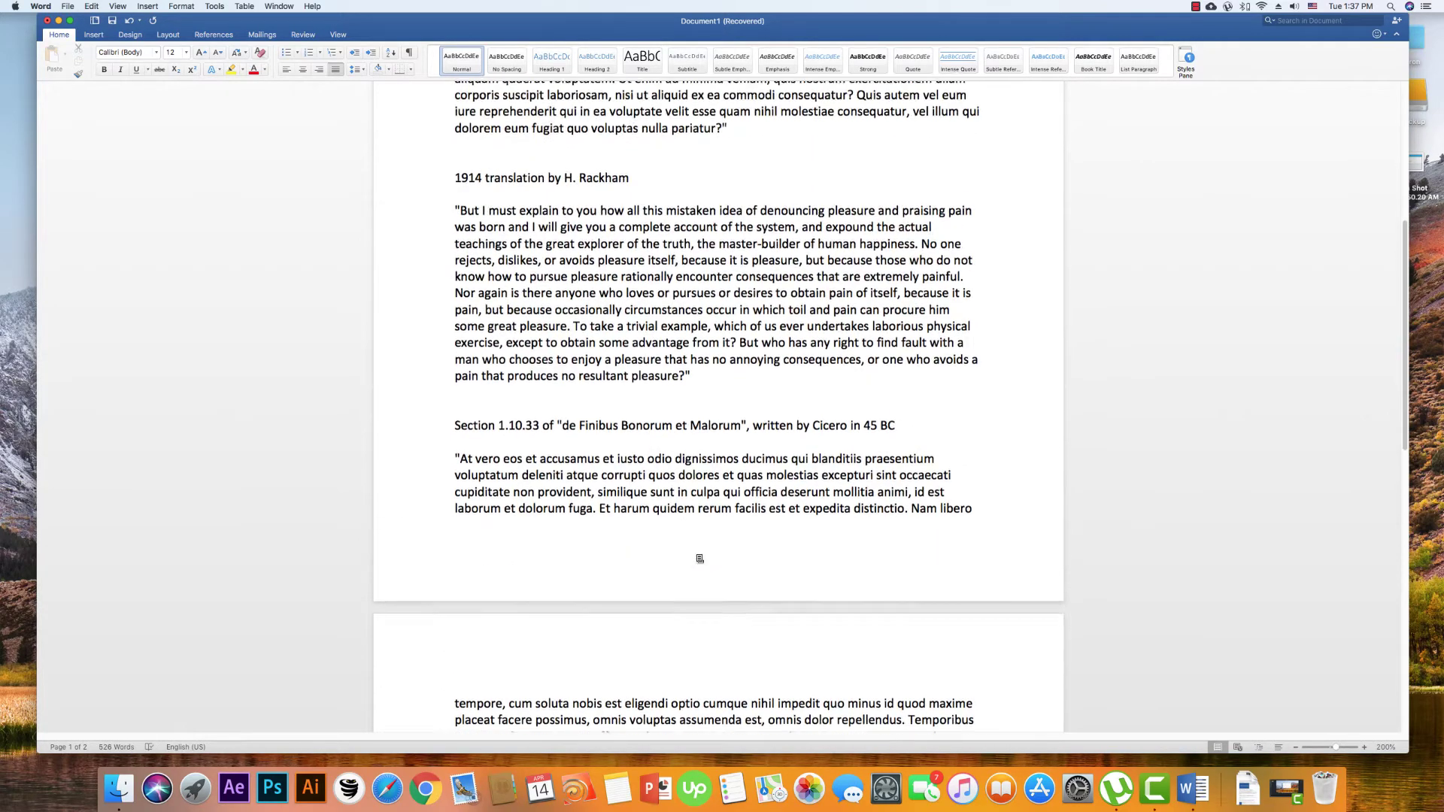
{"action": "scroll", "coordinate": [696, 555], "scroll_direction": "up", "scroll_amount": 4}
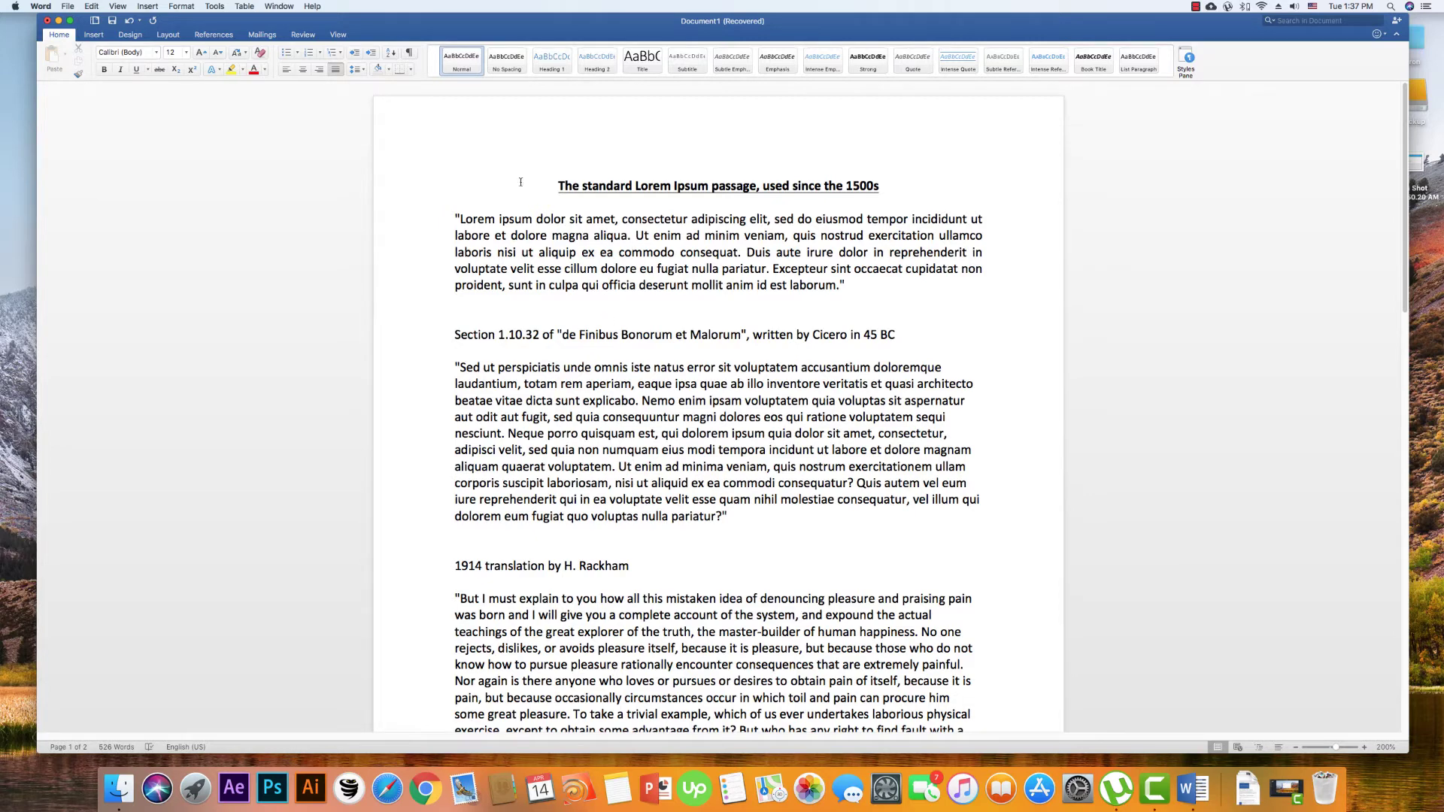
{"action": "left_click", "coordinate": [91, 6]}
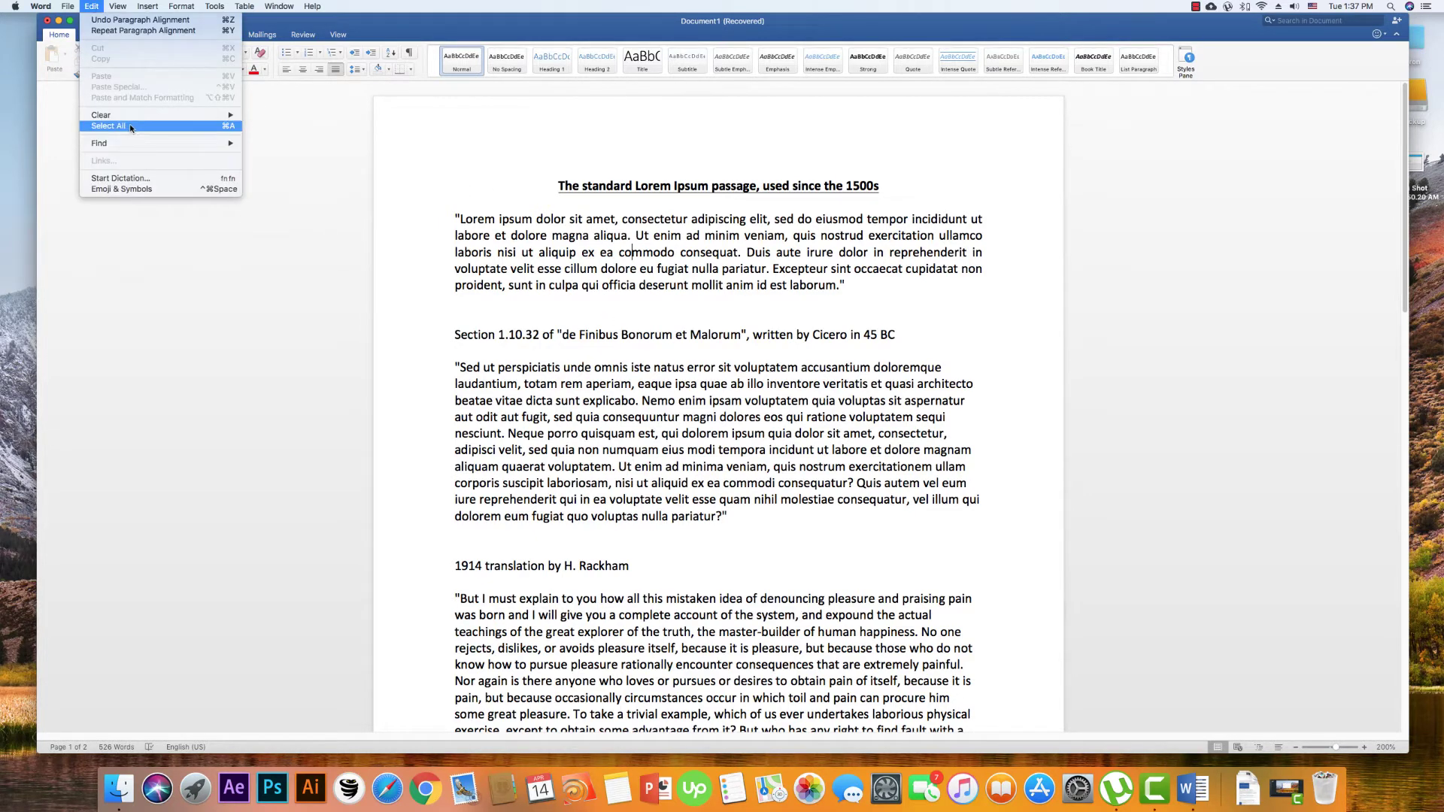
{"action": "left_click", "coordinate": [216, 128]}
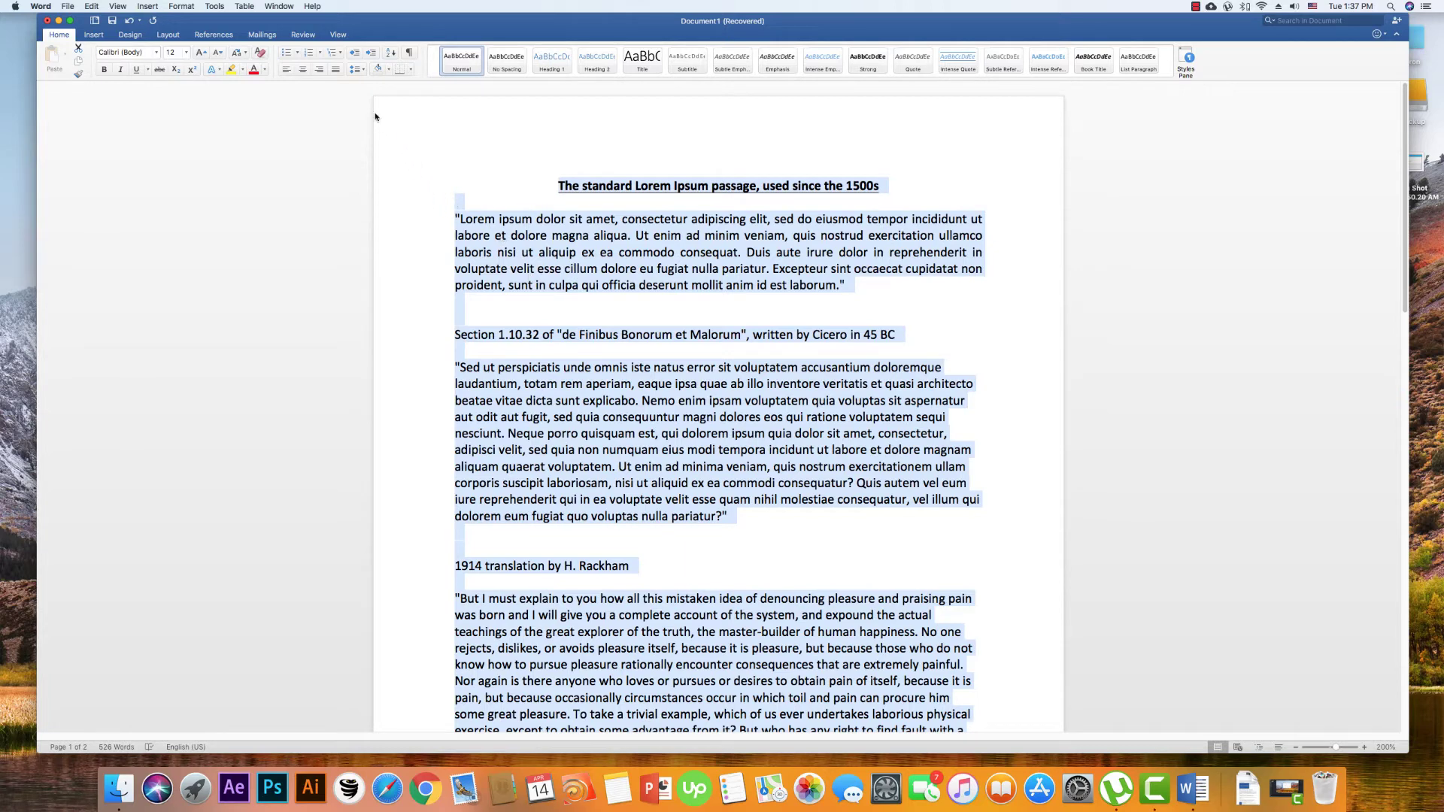
{"action": "left_click", "coordinate": [357, 70]}
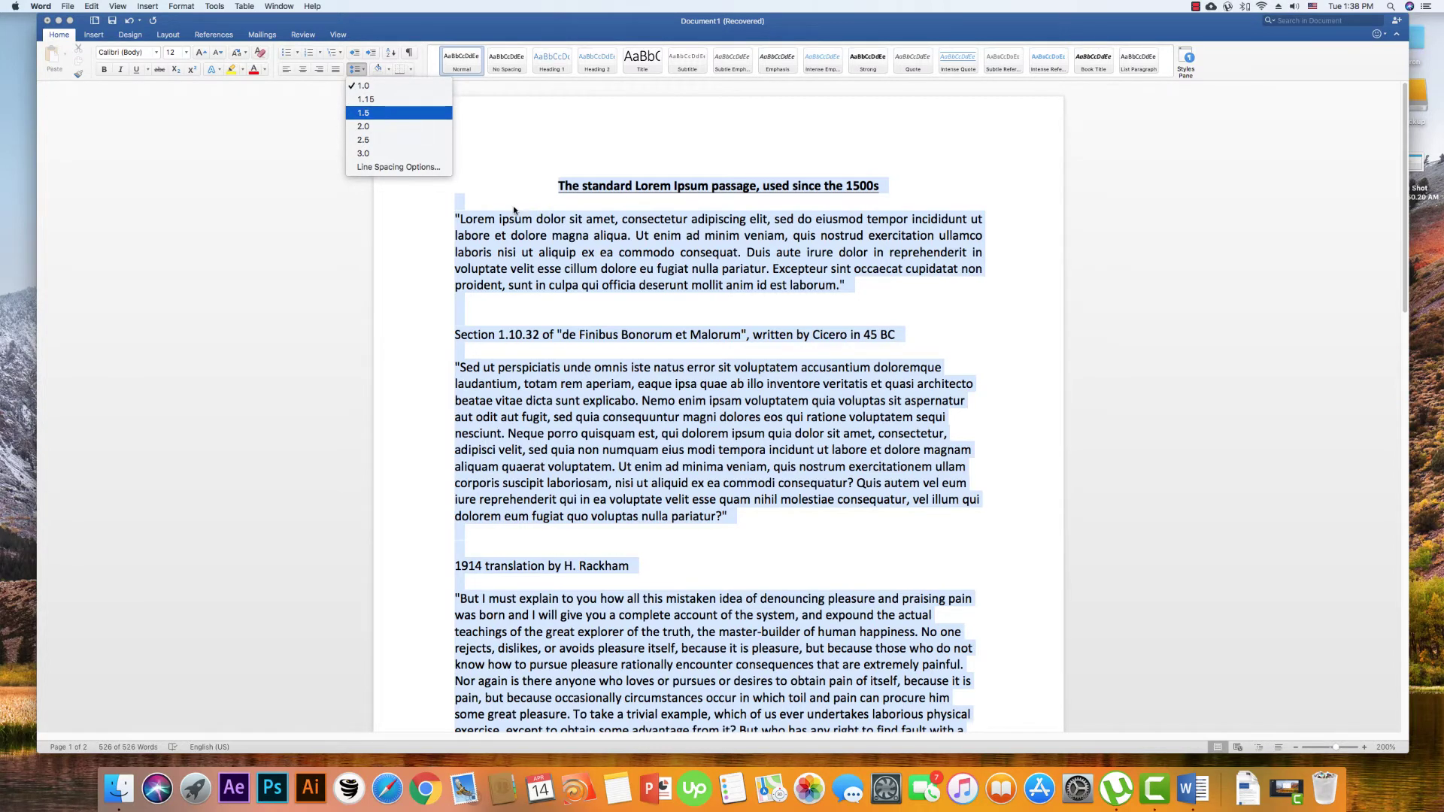
{"action": "left_click", "coordinate": [383, 114]}
{"action": "left_click", "coordinate": [667, 260]}
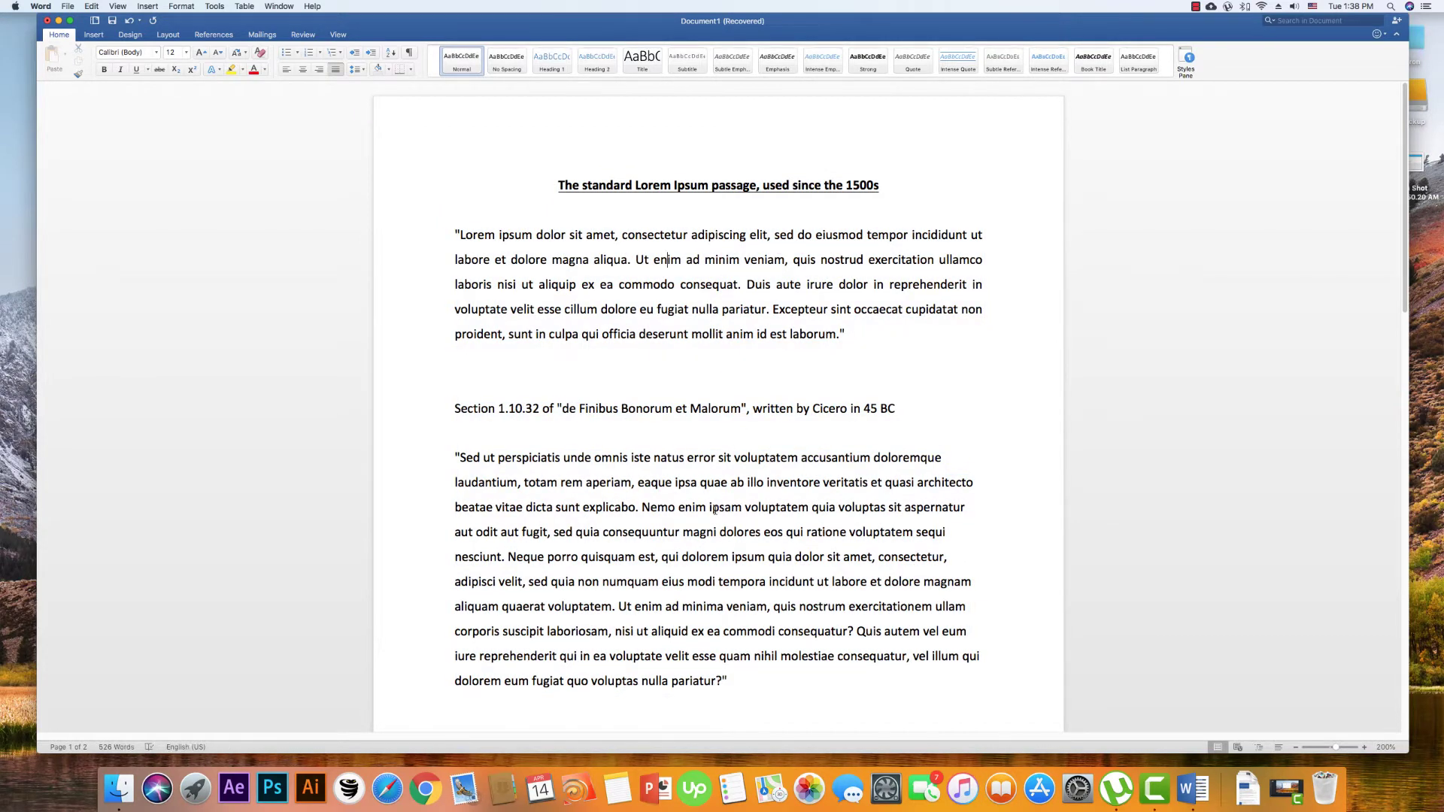
Review the spacing through both pages, and set the entire document's line spacing to 1.0.
{"action": "scroll", "coordinate": [699, 506], "scroll_direction": "down", "scroll_amount": 15}
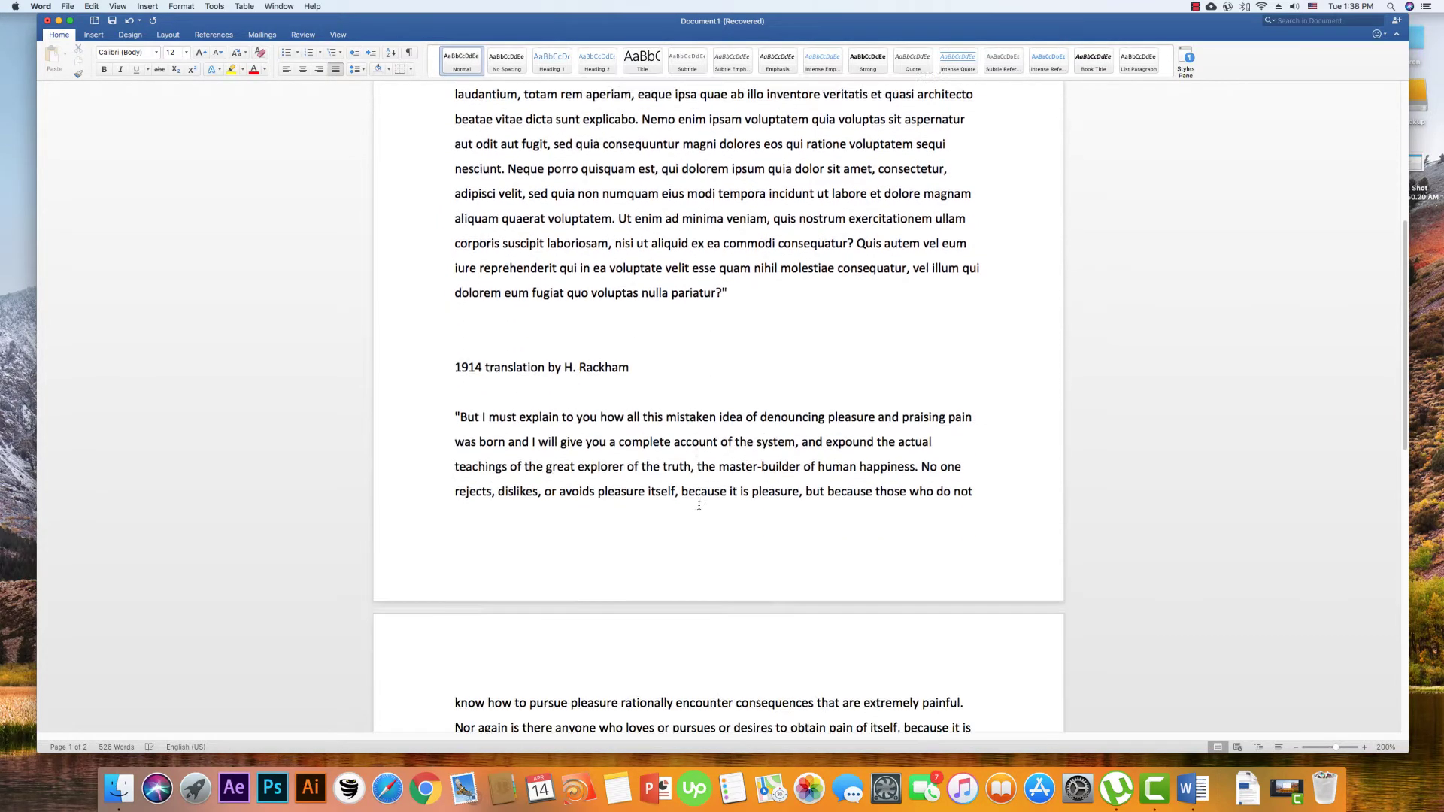
{"action": "scroll", "coordinate": [698, 506], "scroll_direction": "down", "scroll_amount": 6}
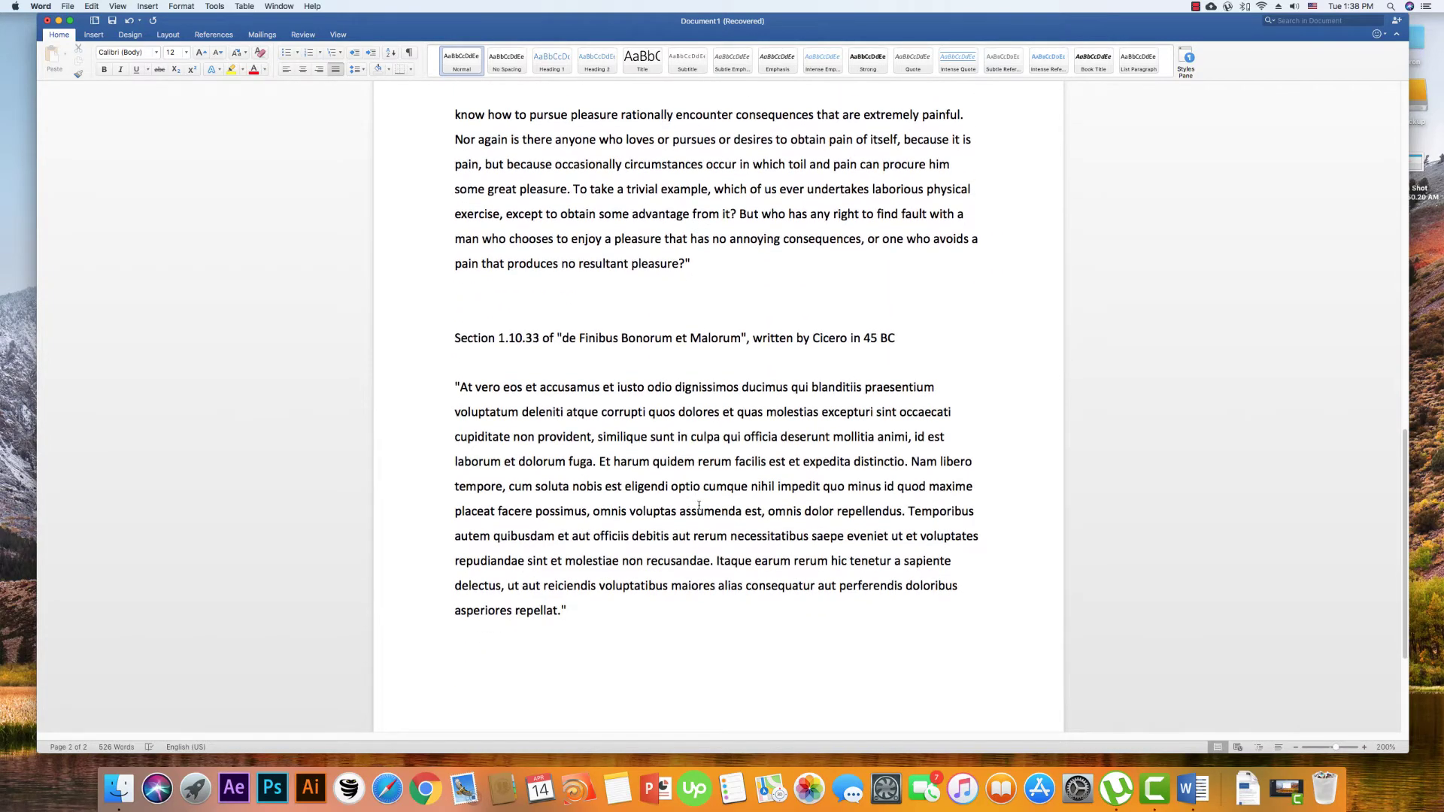
{"action": "scroll", "coordinate": [691, 519], "scroll_direction": "up", "scroll_amount": 10}
{"action": "scroll", "coordinate": [692, 519], "scroll_direction": "up", "scroll_amount": 11}
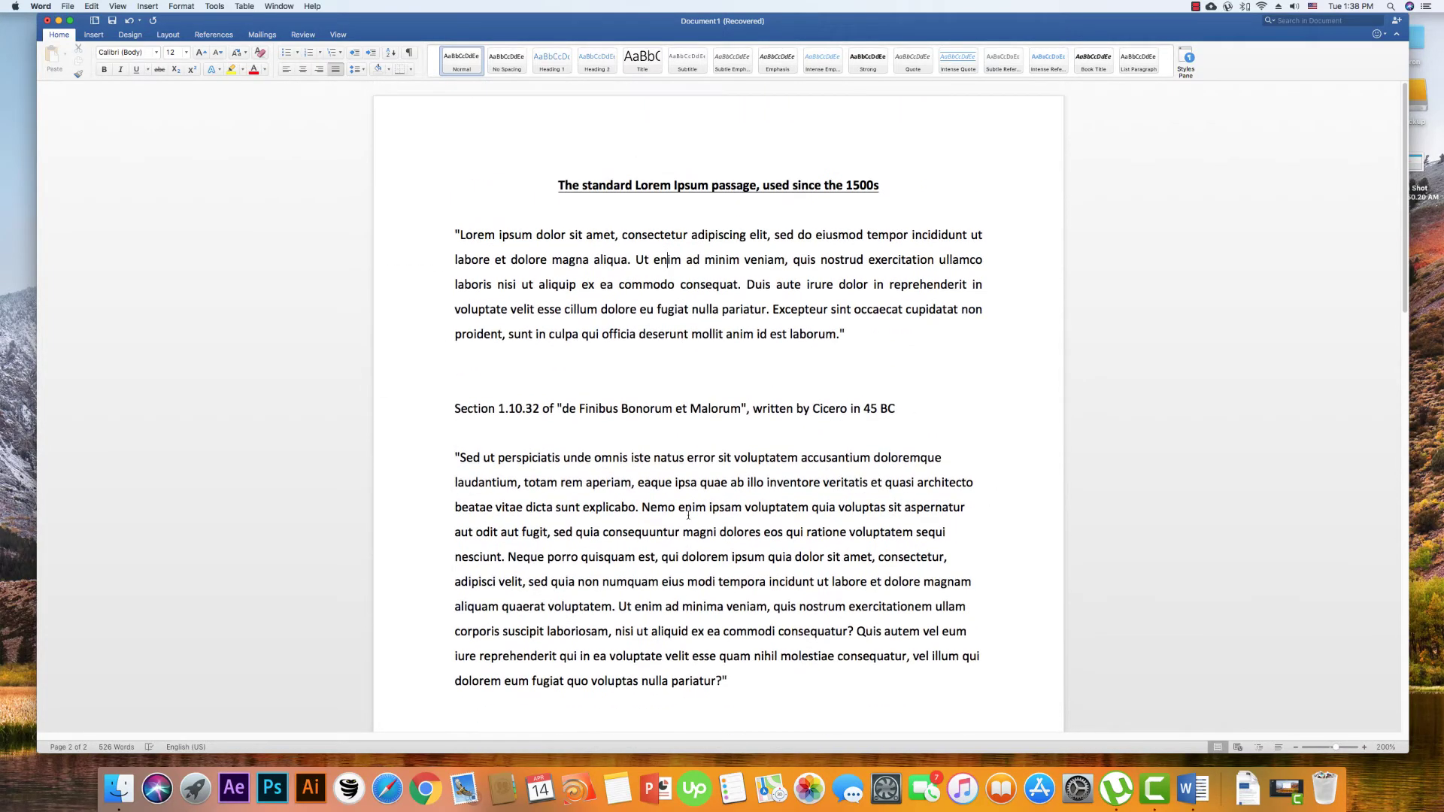
{"action": "left_click", "coordinate": [518, 211]}
{"action": "key", "text": "super+a"}
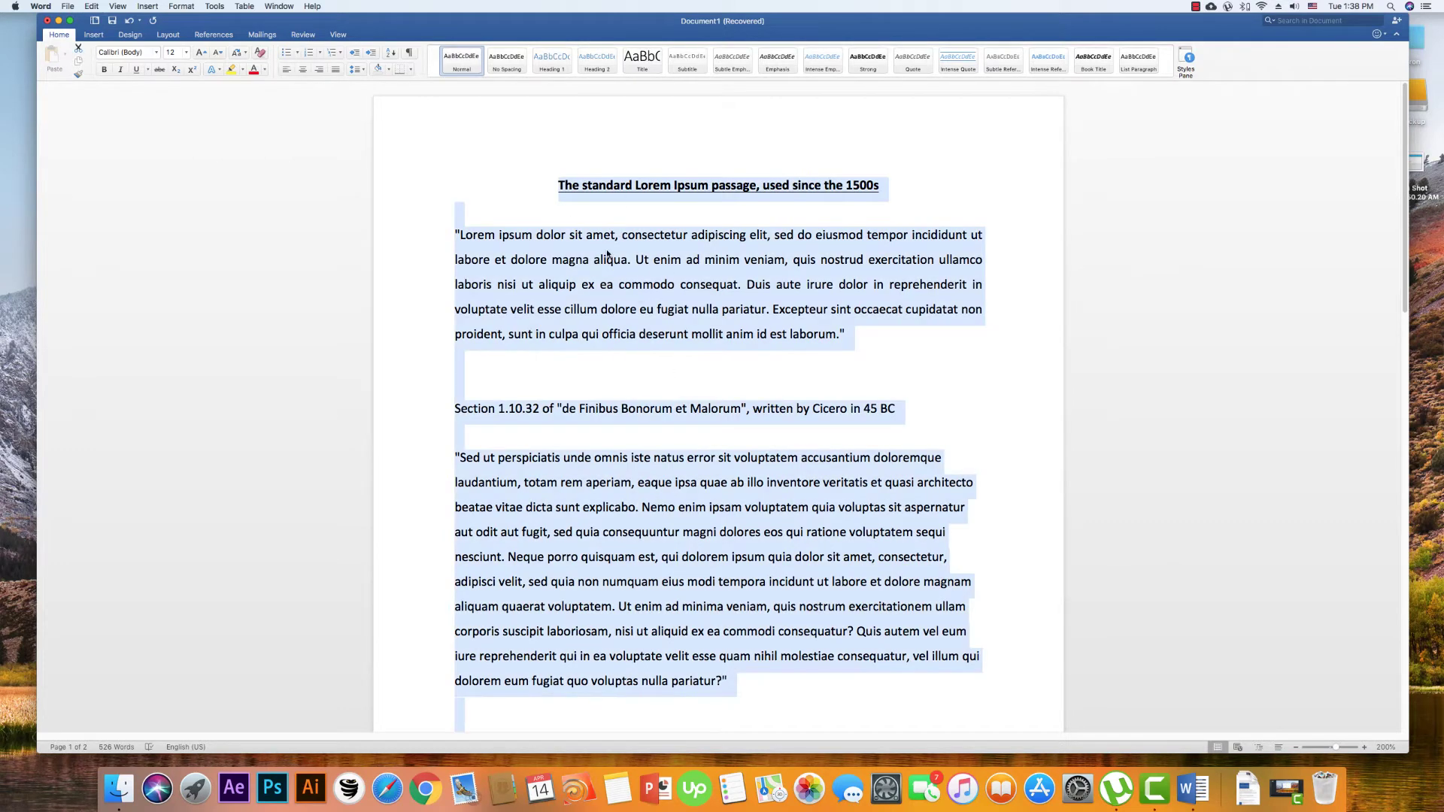
{"action": "left_click", "coordinate": [358, 72]}
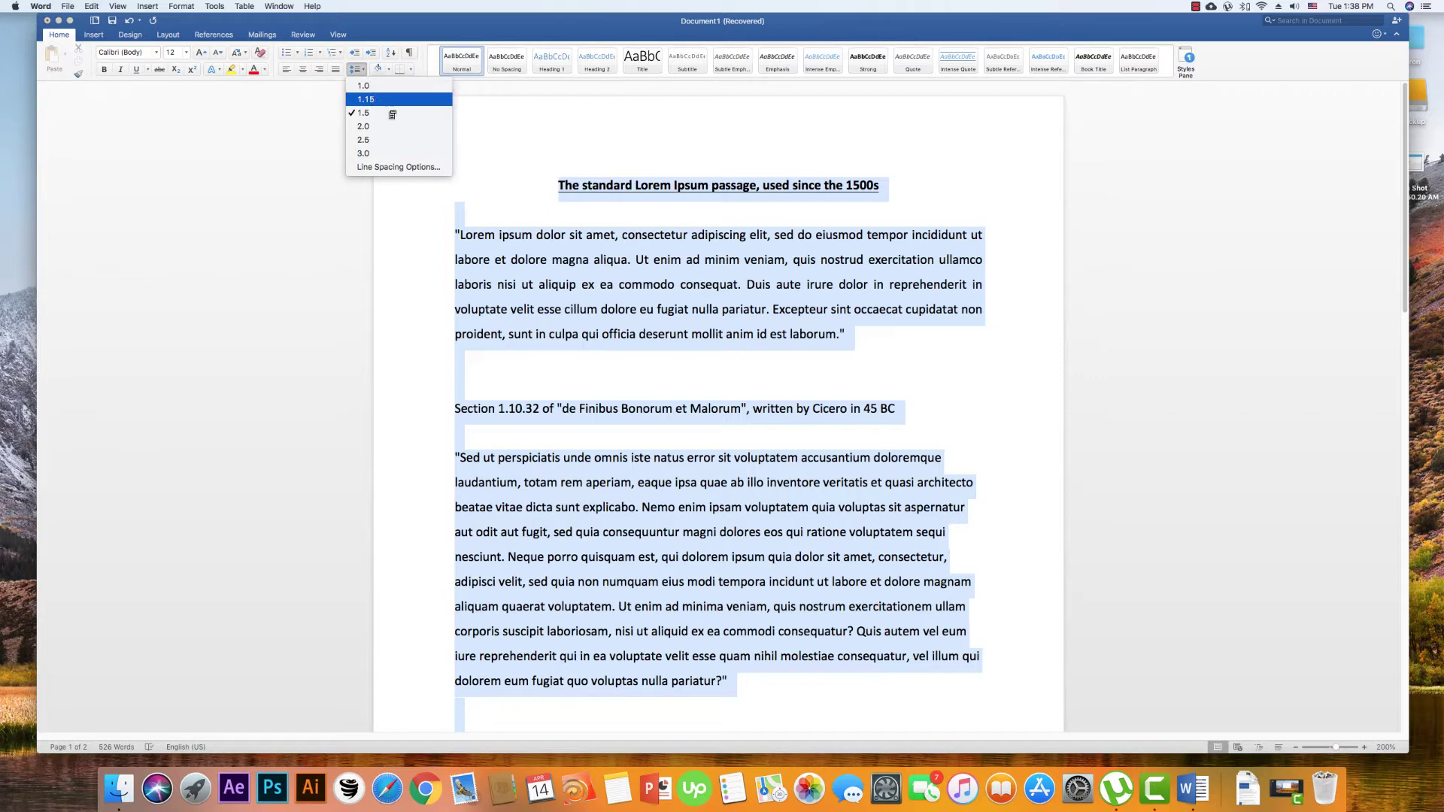
{"action": "left_click", "coordinate": [364, 86]}
{"action": "left_click", "coordinate": [576, 236]}
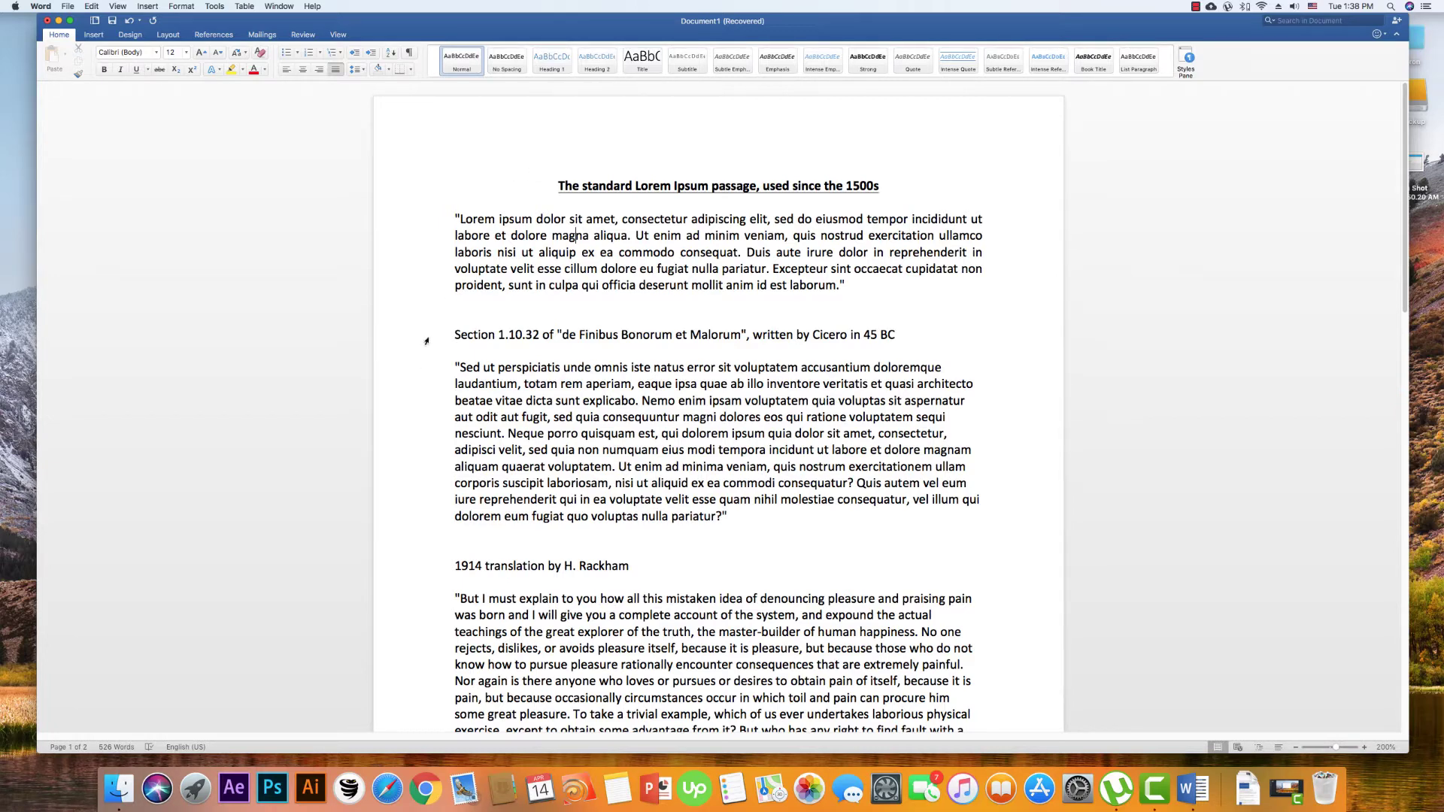
Make the "Section 1.10.32" heading bold and italic.
{"action": "left_click_drag", "start_coordinate": [453, 334], "coordinate": [906, 336]}
{"action": "scroll", "coordinate": [726, 472], "scroll_direction": "down", "scroll_amount": 3}
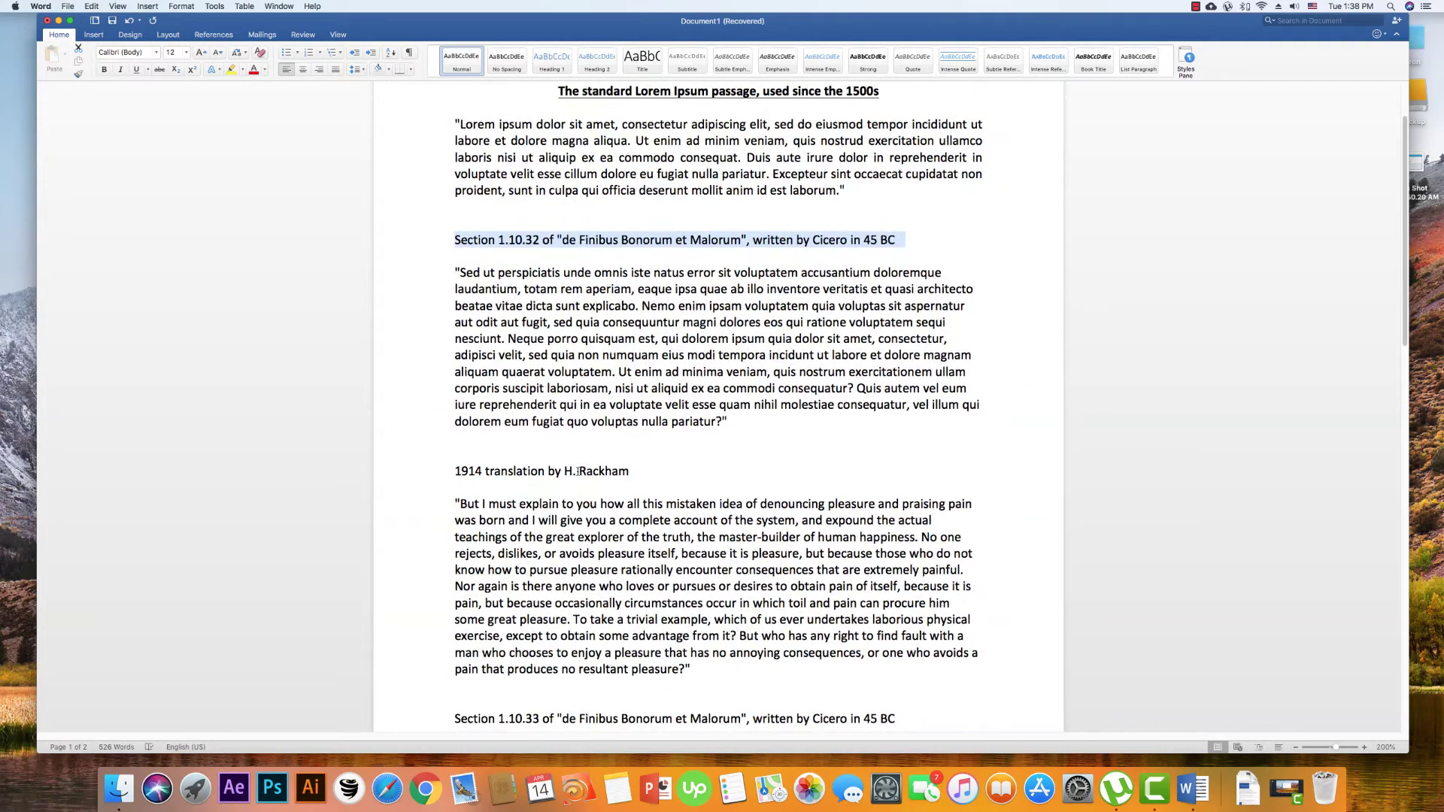
{"action": "scroll", "coordinate": [577, 472], "scroll_direction": "down", "scroll_amount": 8}
{"action": "scroll", "coordinate": [577, 471], "scroll_direction": "down", "scroll_amount": 3}
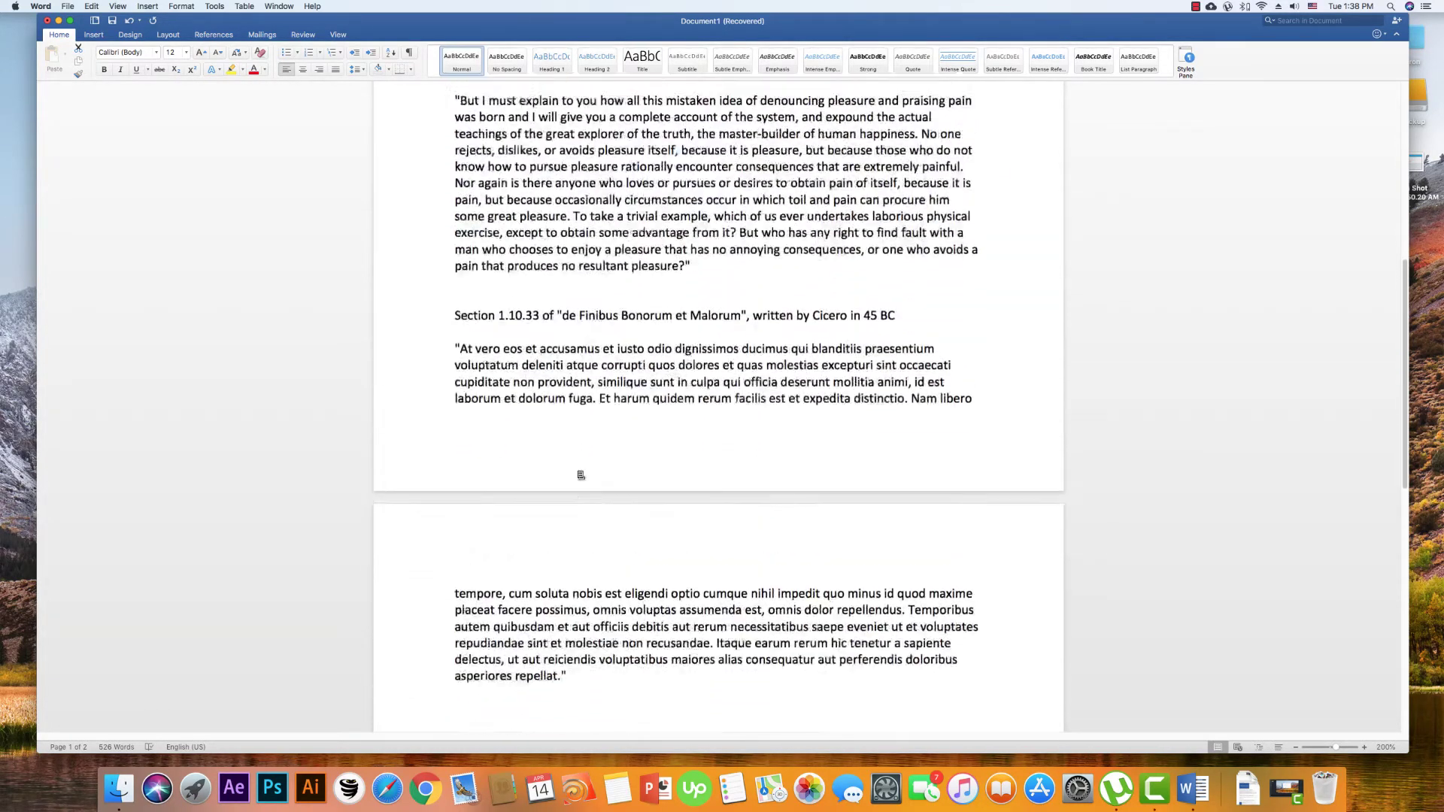
{"action": "scroll", "coordinate": [578, 471], "scroll_direction": "up", "scroll_amount": 10}
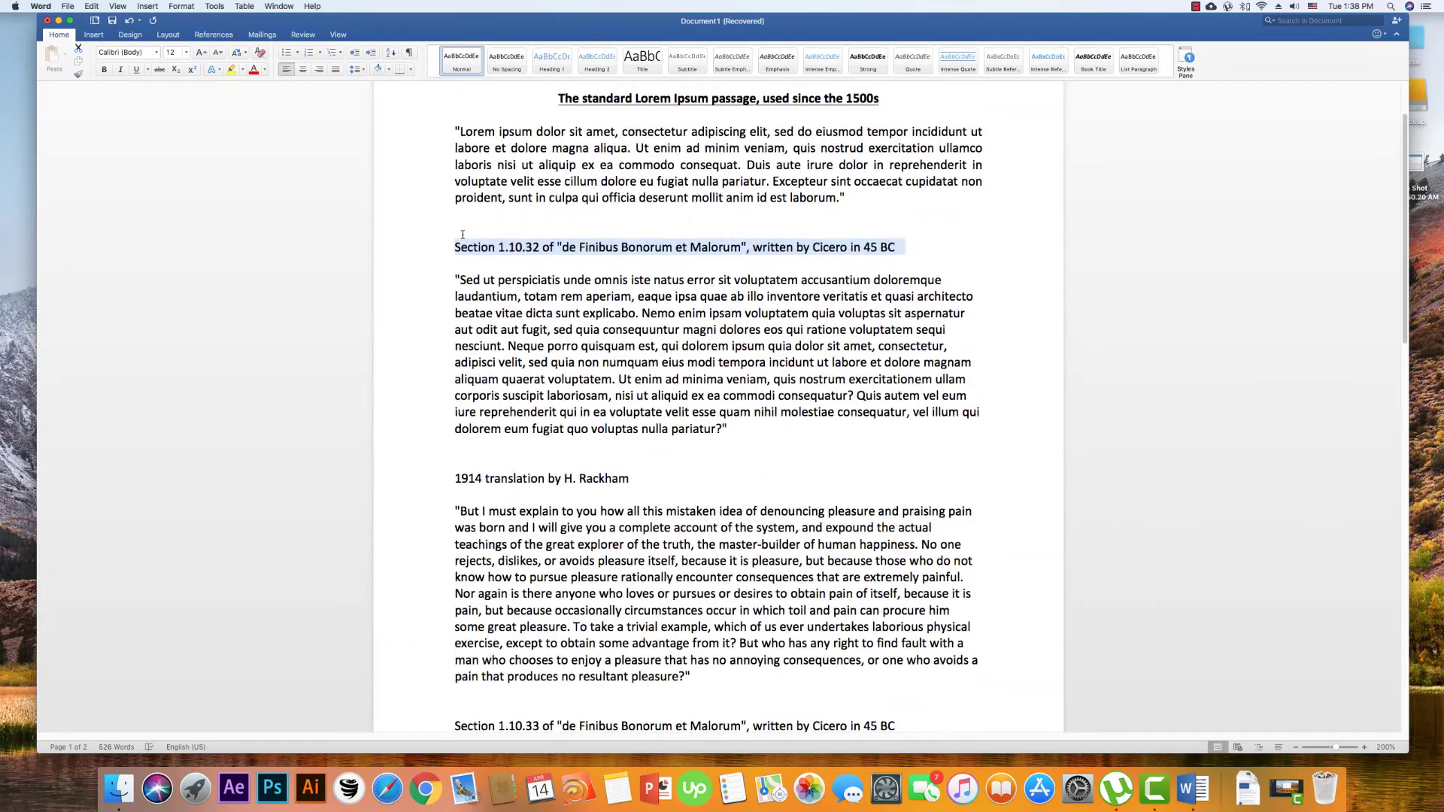
{"action": "scroll", "coordinate": [462, 235], "scroll_direction": "up", "scroll_amount": 3}
{"action": "left_click", "coordinate": [104, 69]}
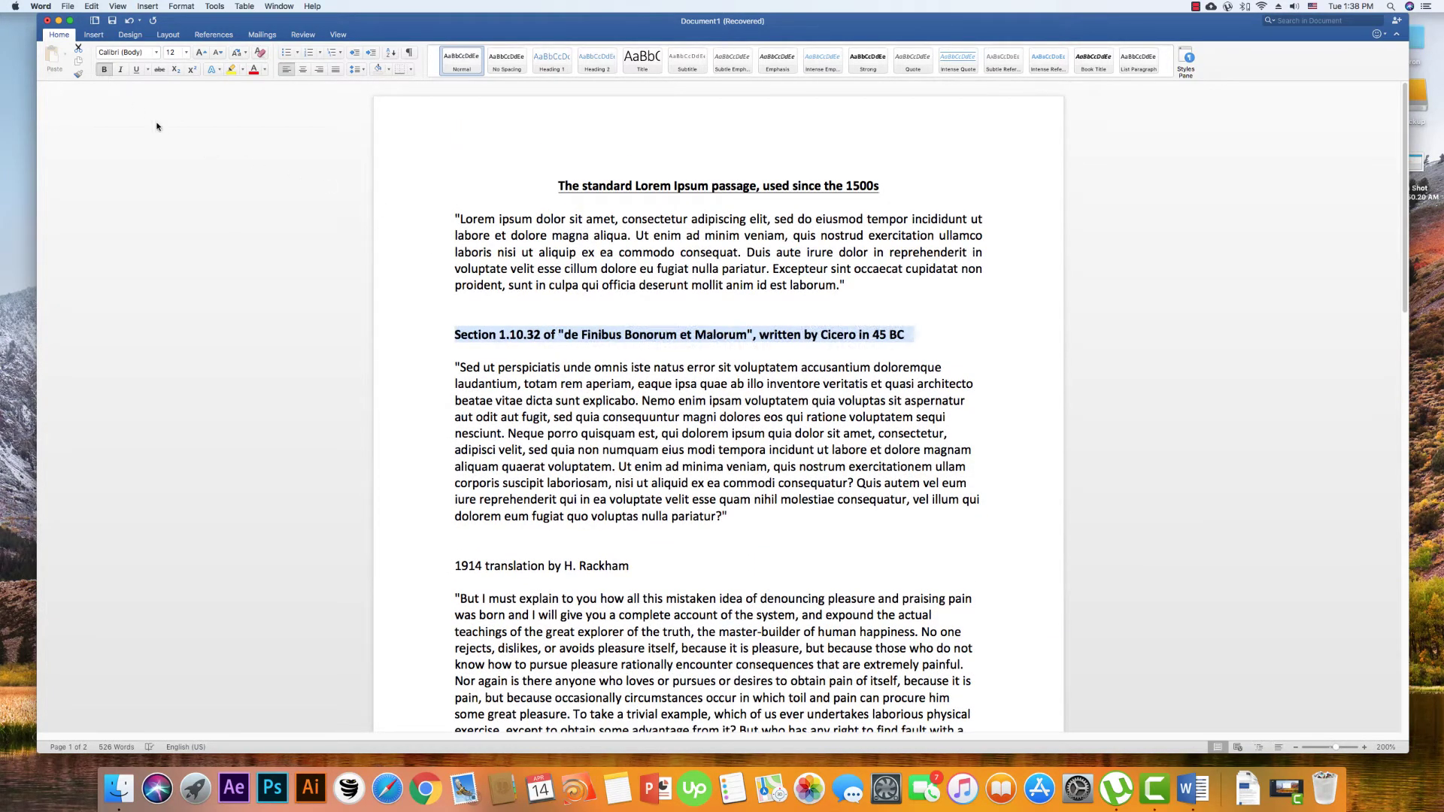
{"action": "left_click", "coordinate": [121, 70]}
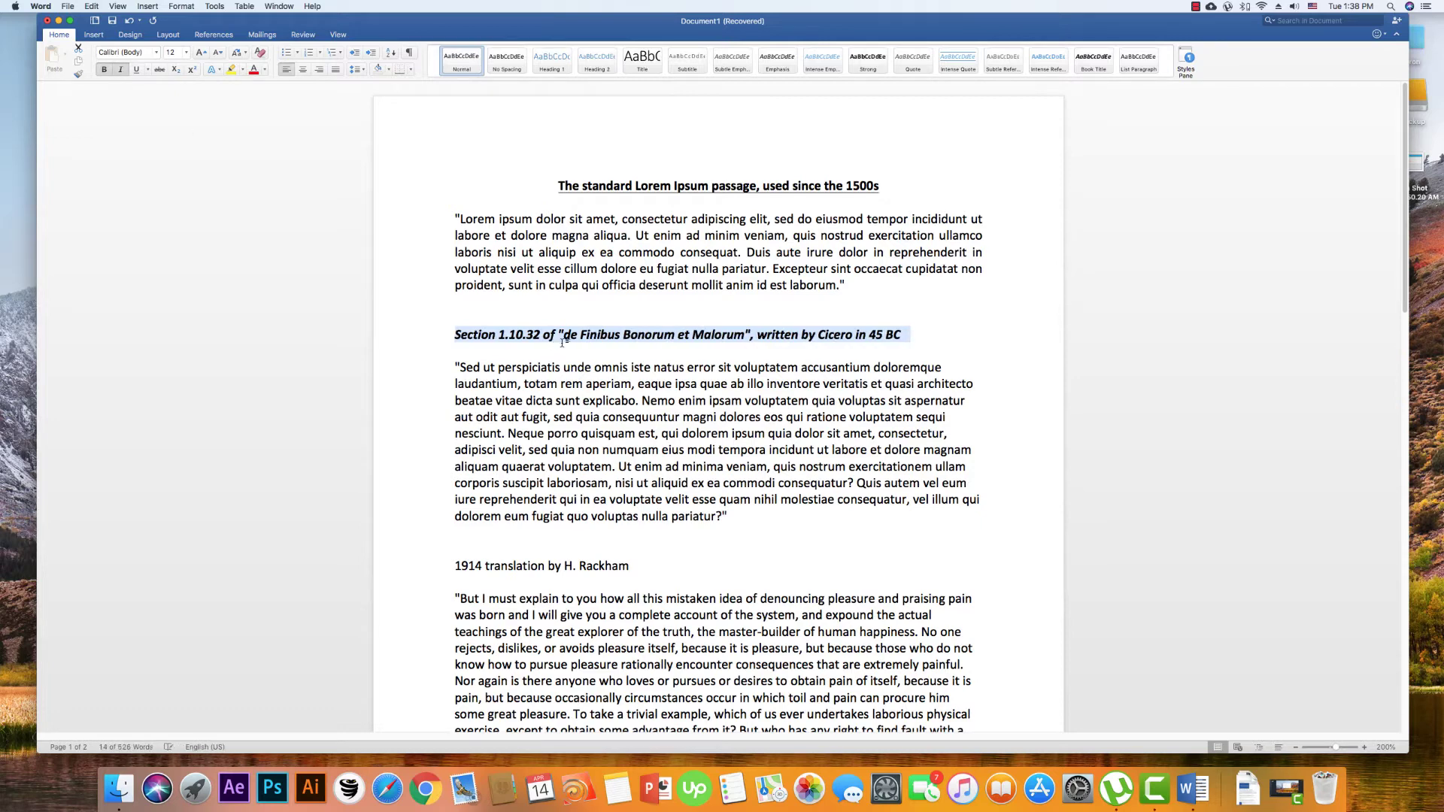
{"action": "left_click", "coordinate": [630, 316]}
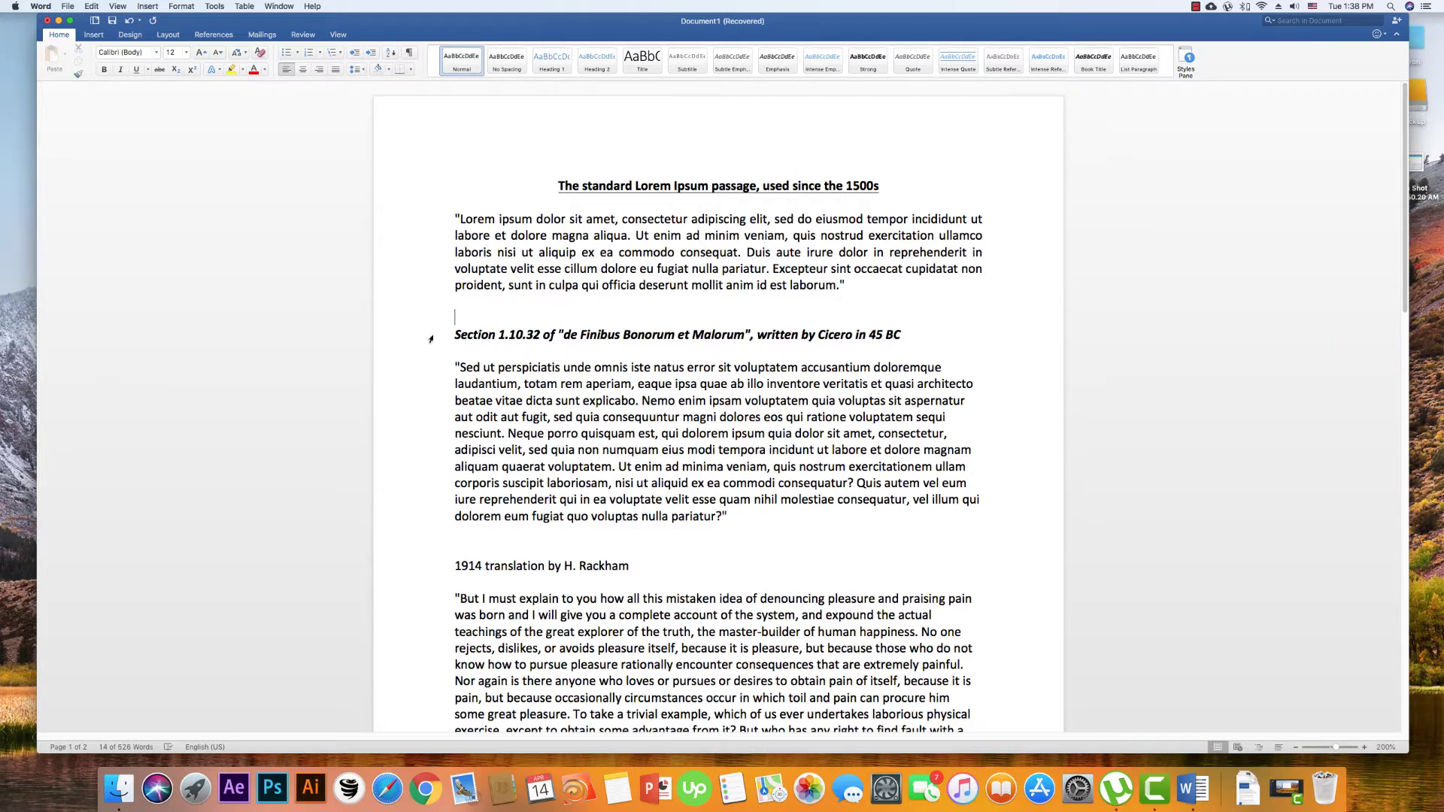
Copy the "Section 1.10.32" heading's formatting onto the "1914 translation" heading with Format Painter.
{"action": "scroll", "coordinate": [466, 508], "scroll_direction": "down", "scroll_amount": 3}
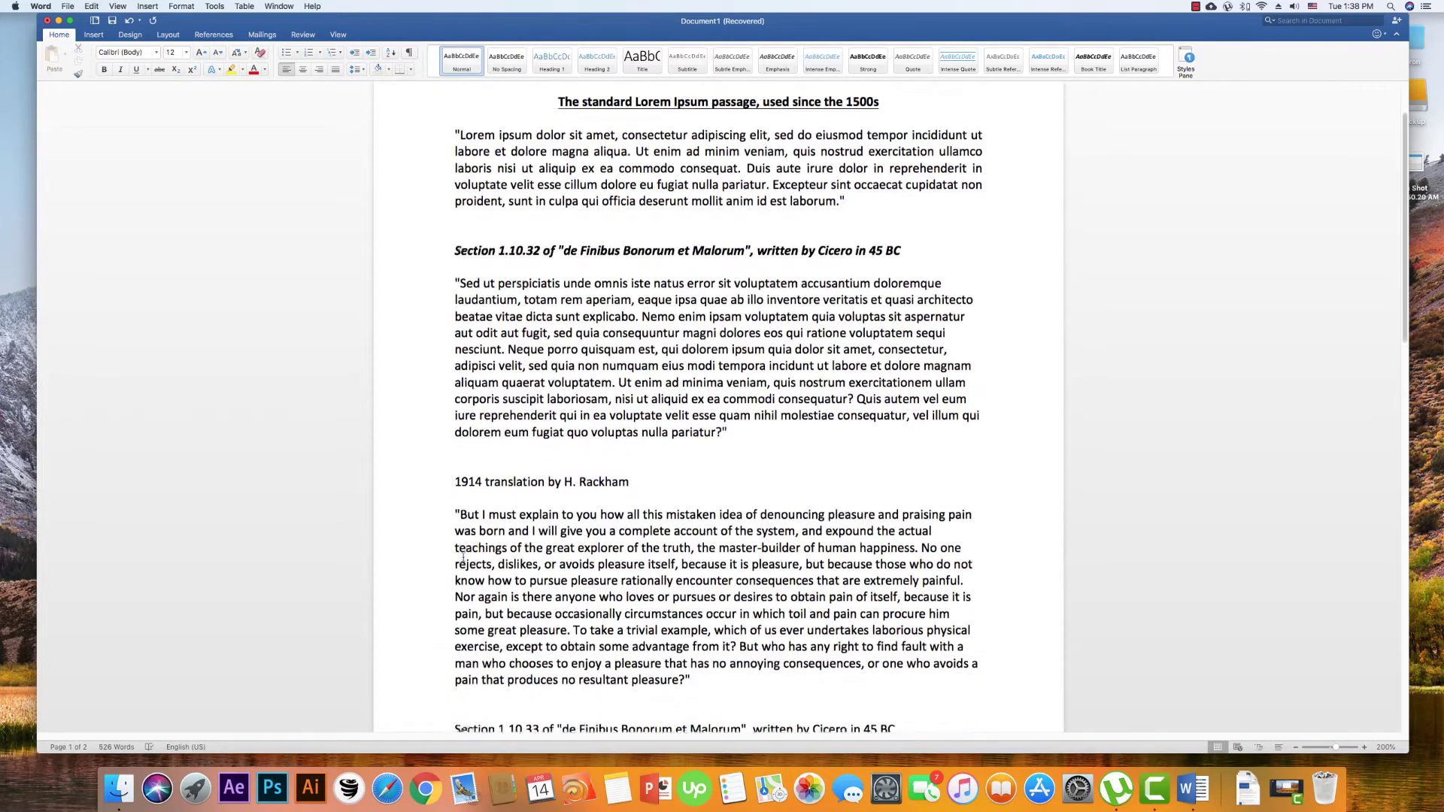
{"action": "scroll", "coordinate": [466, 507], "scroll_direction": "down", "scroll_amount": 15}
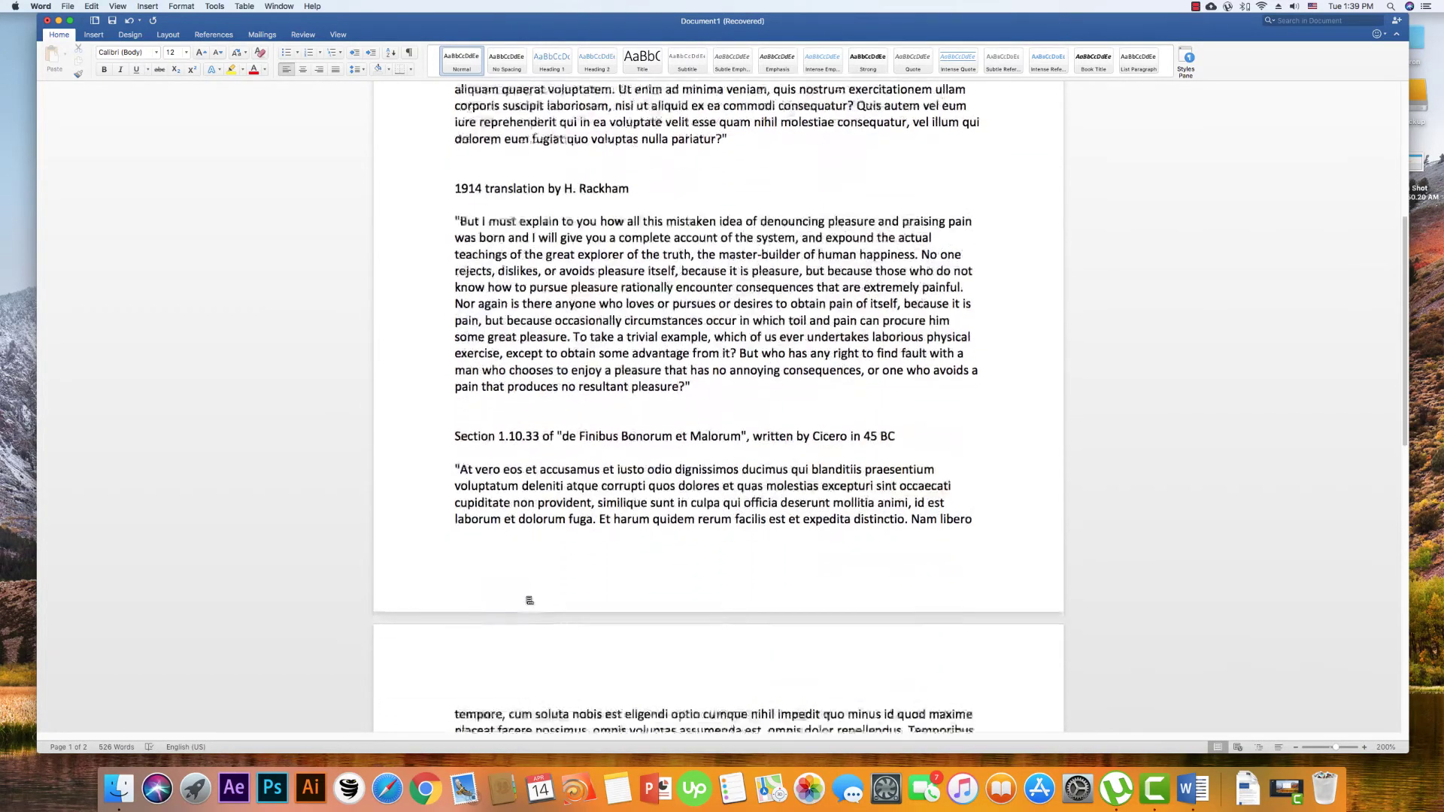
{"action": "scroll", "coordinate": [657, 644], "scroll_direction": "down", "scroll_amount": 4}
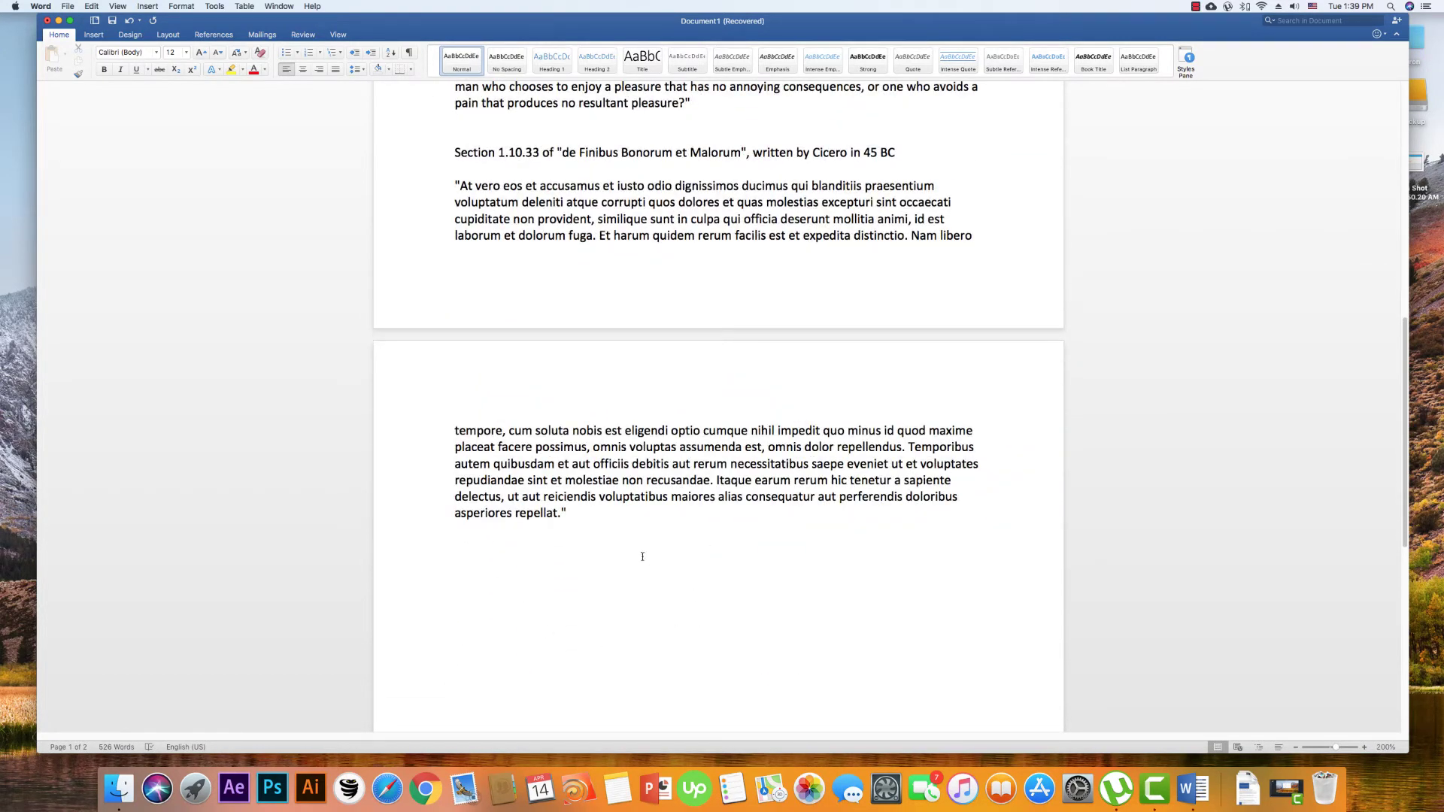
{"action": "scroll", "coordinate": [642, 557], "scroll_direction": "up", "scroll_amount": 20}
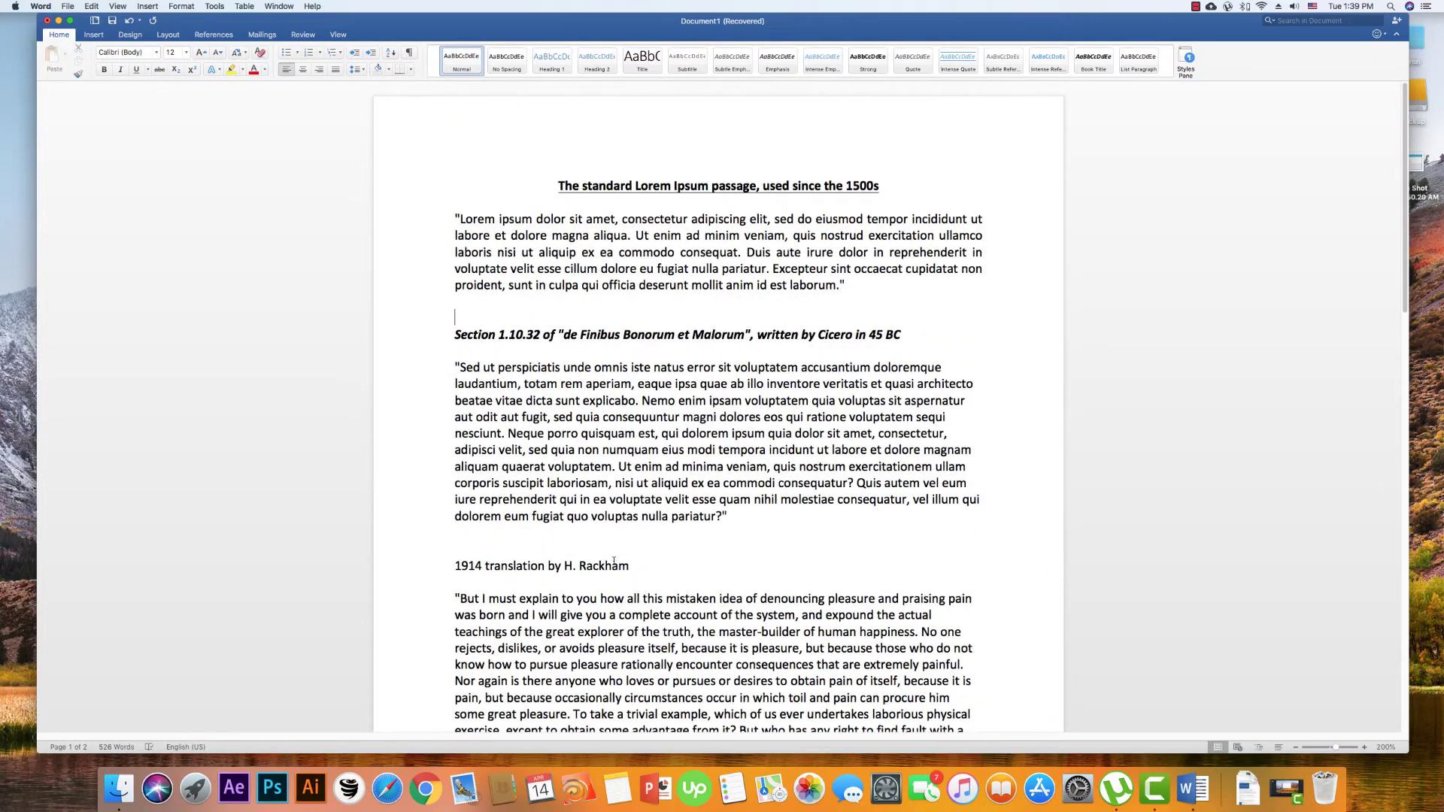
{"action": "left_click", "coordinate": [421, 336]}
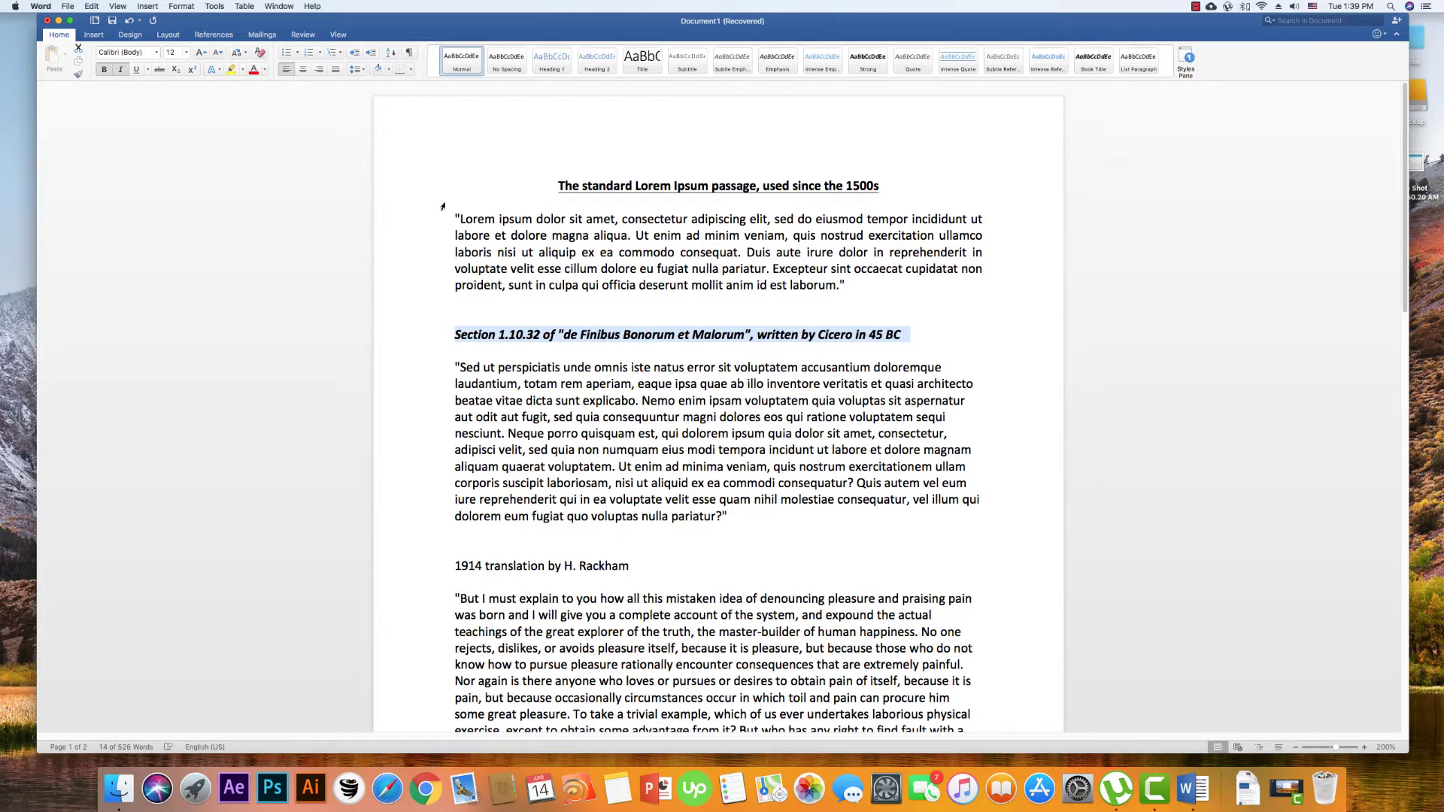
{"action": "left_click", "coordinate": [79, 74]}
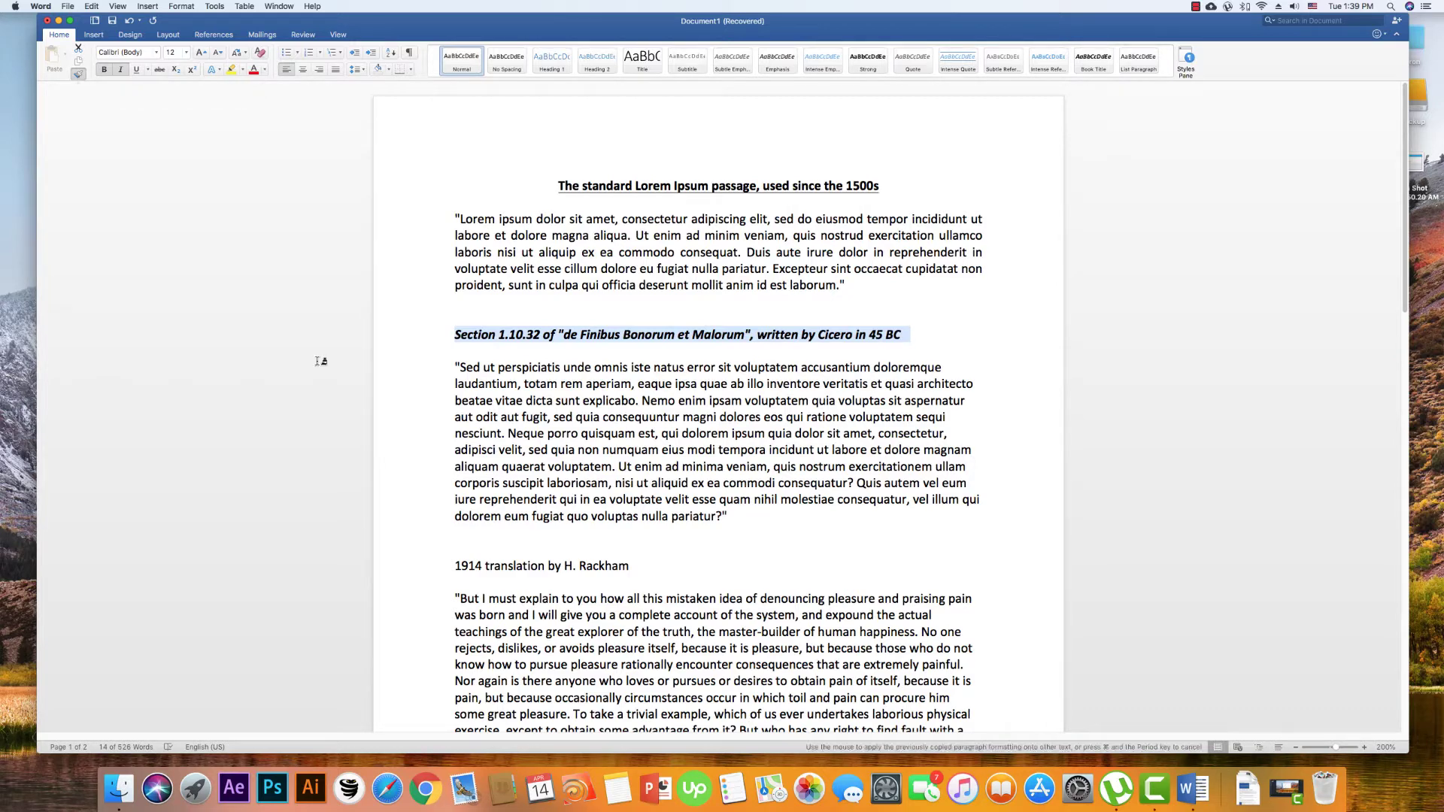
{"action": "left_click_drag", "start_coordinate": [451, 565], "coordinate": [639, 568]}
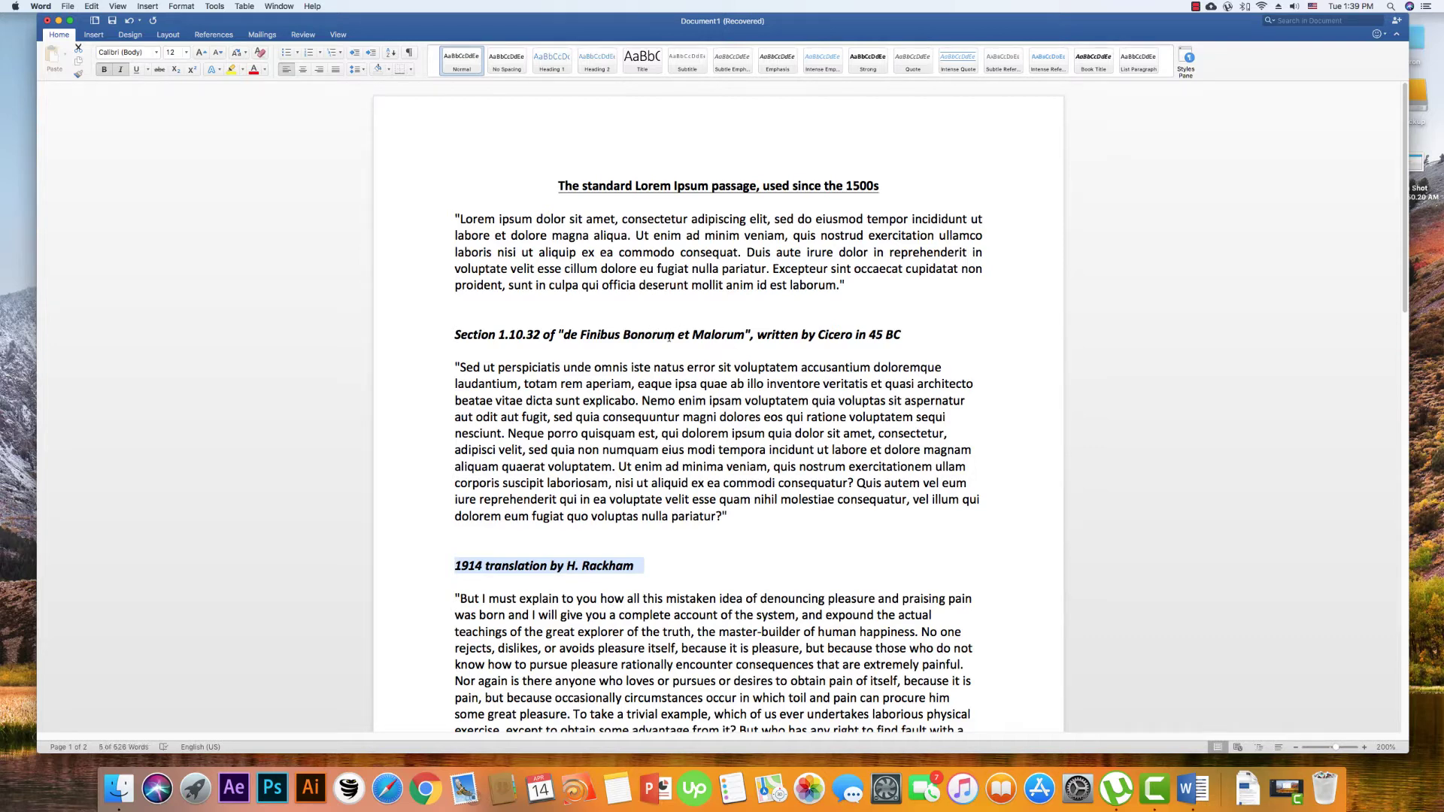
{"action": "left_click", "coordinate": [679, 336]}
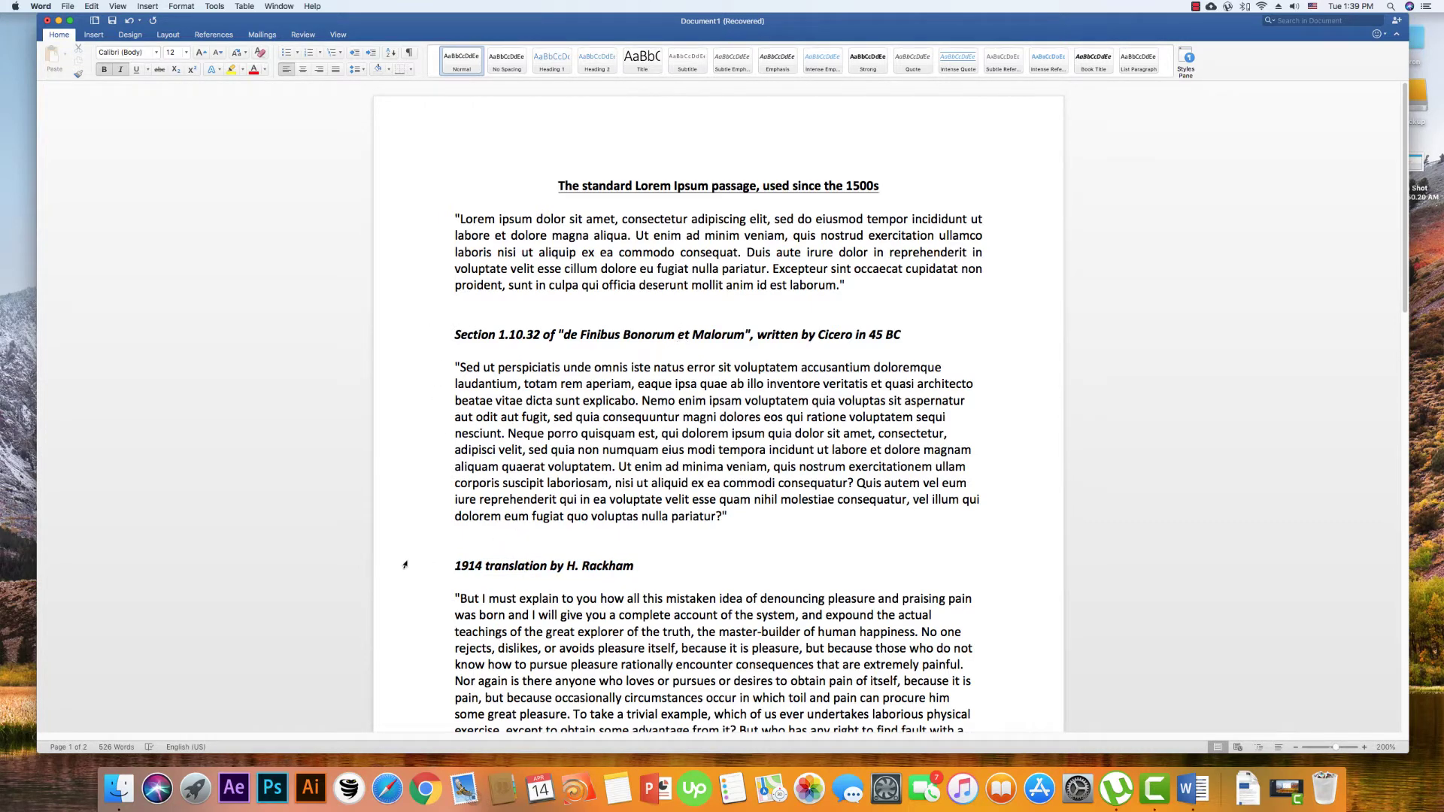
Undo the formatting copied onto the "1914 translation" heading.
{"action": "scroll", "coordinate": [451, 579], "scroll_direction": "down", "scroll_amount": 5}
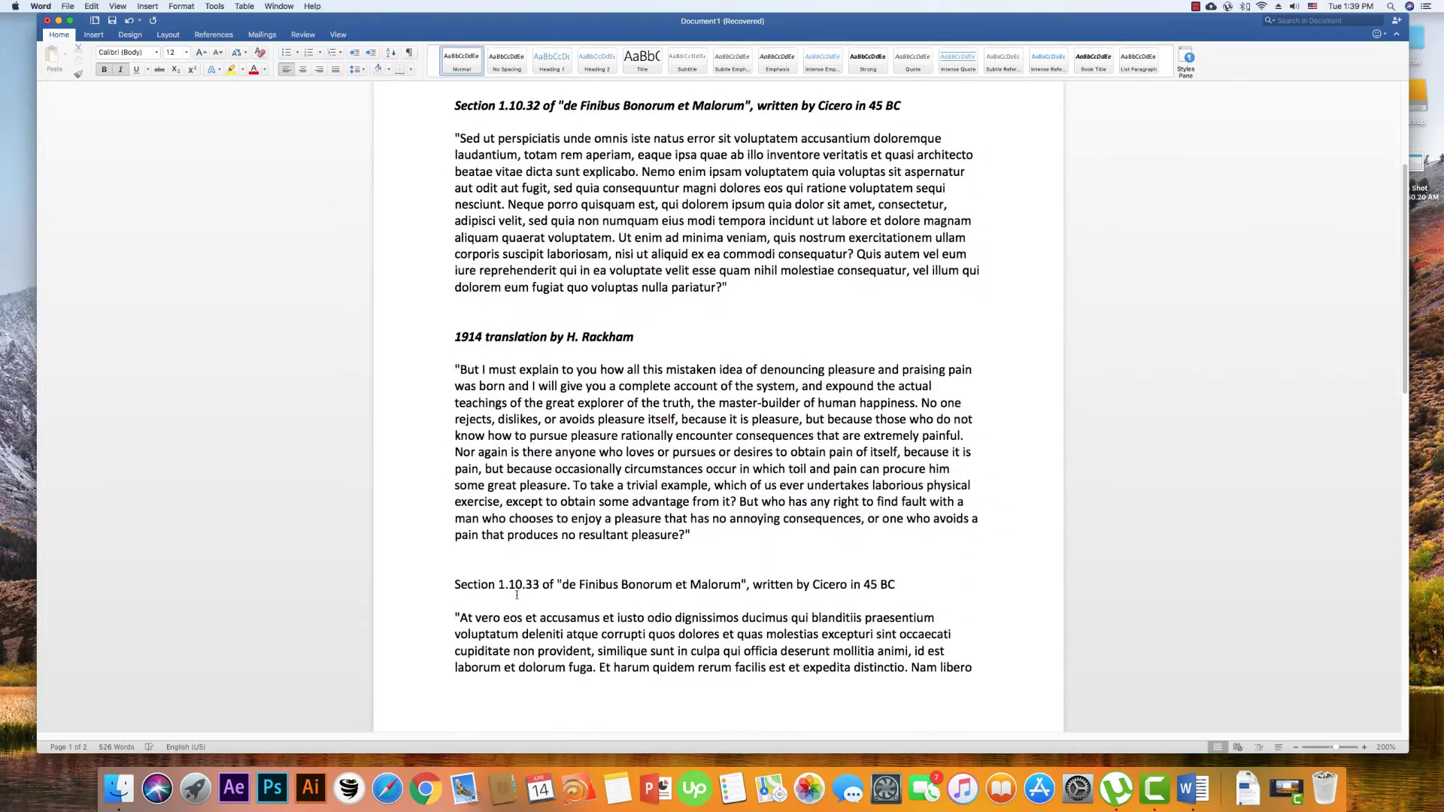
{"action": "scroll", "coordinate": [496, 537], "scroll_direction": "up", "scroll_amount": 5}
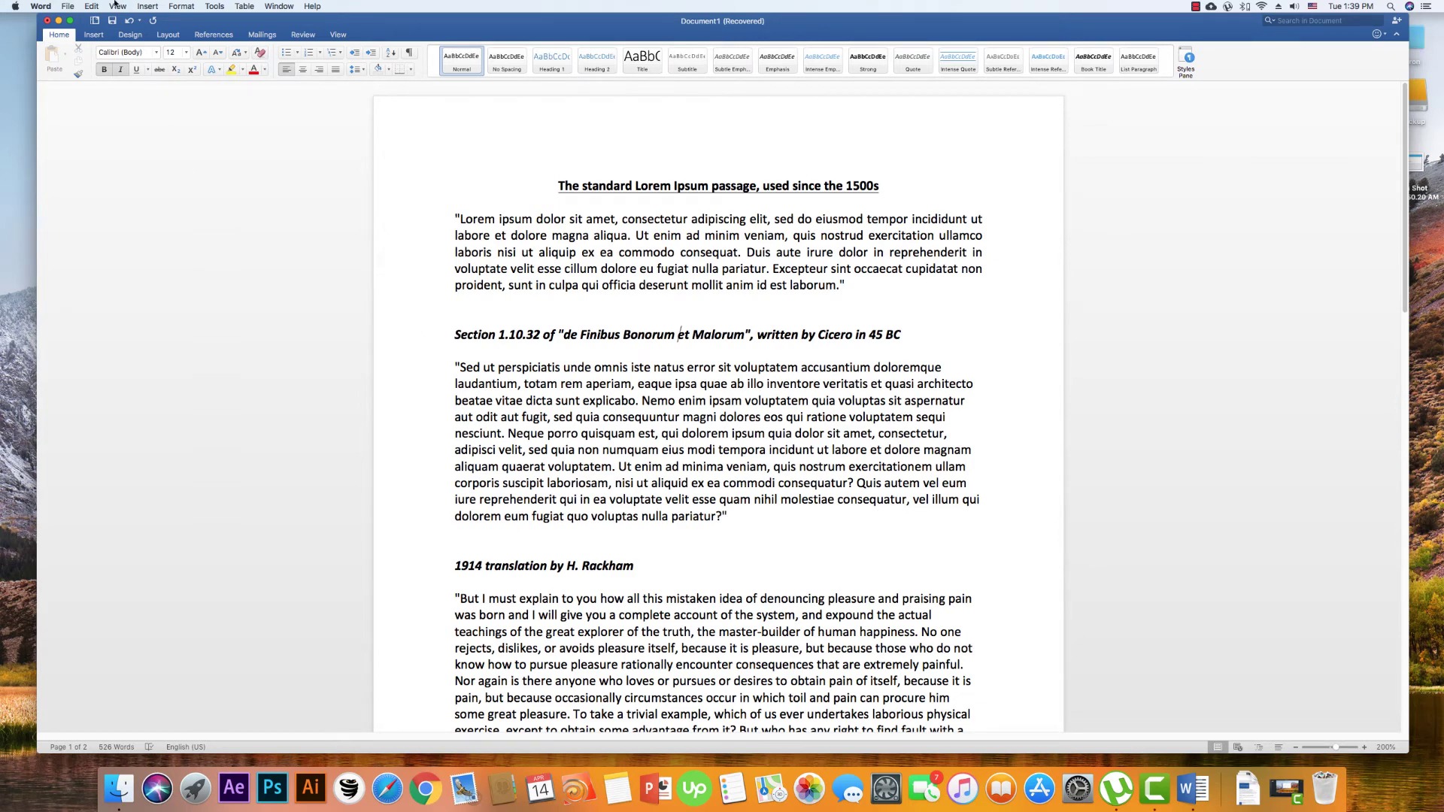
{"action": "left_click", "coordinate": [91, 6]}
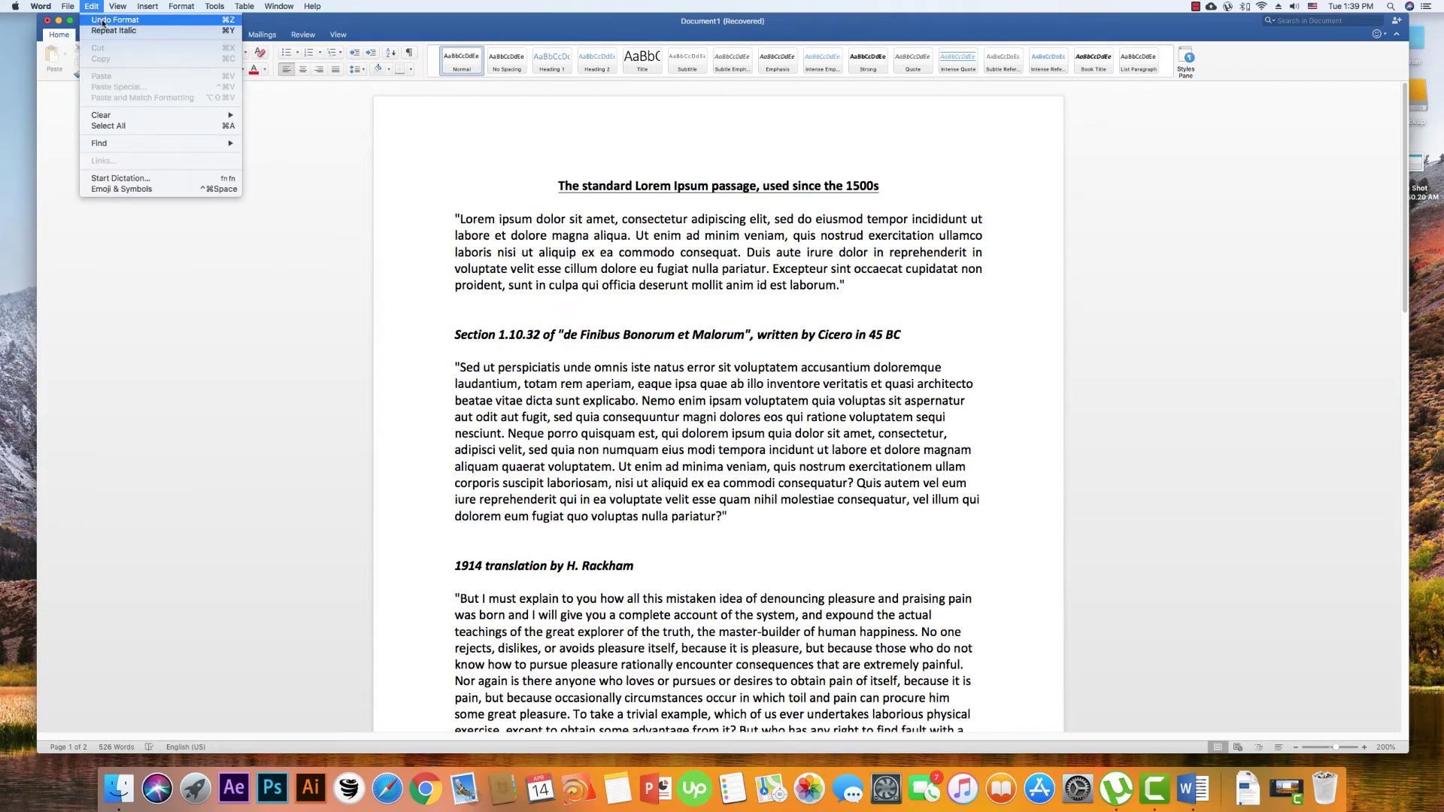
{"action": "left_click", "coordinate": [103, 20]}
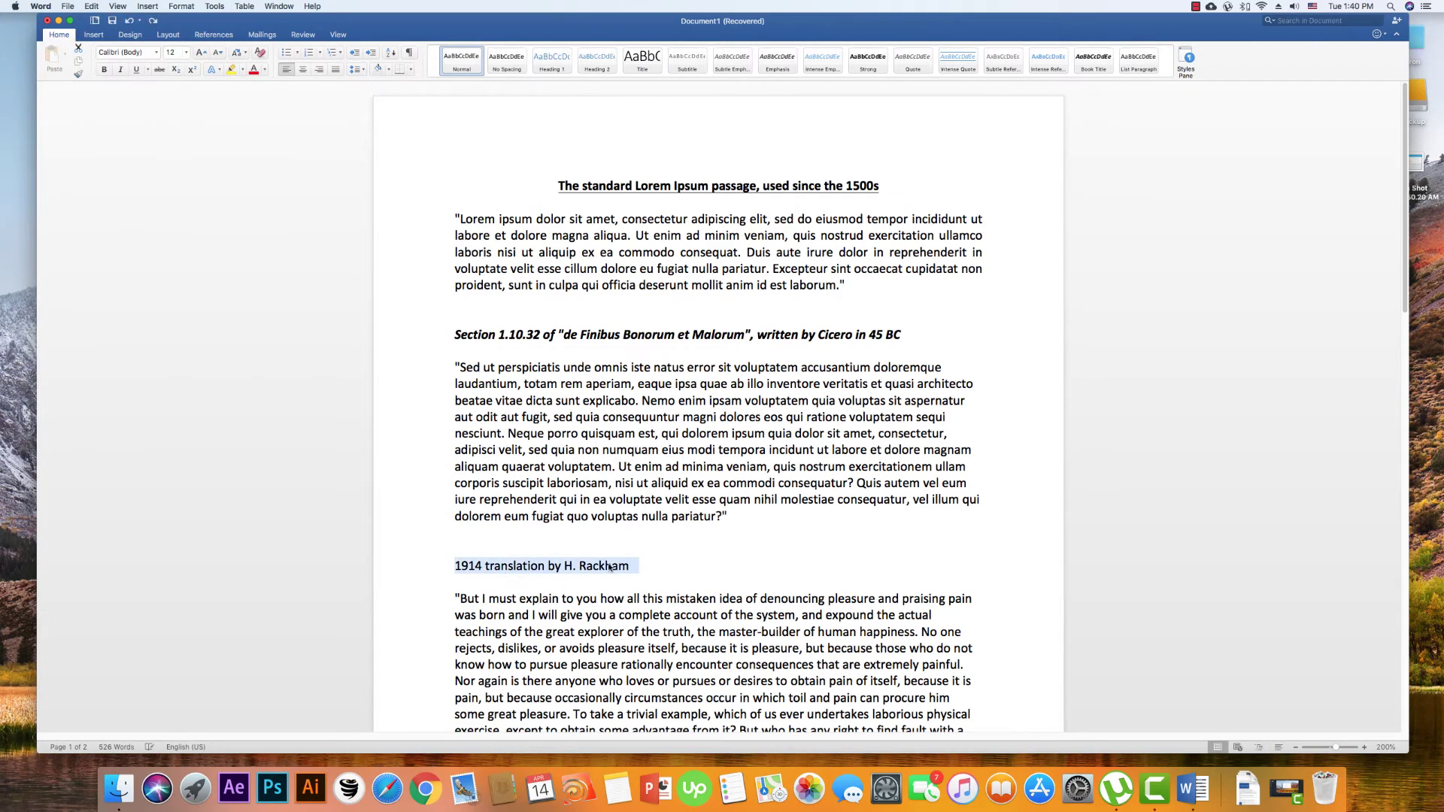
Select the "1914 translation" and "Section 1.10.33" headings together and make both bold and italic.
{"action": "left_click", "coordinate": [441, 338]}
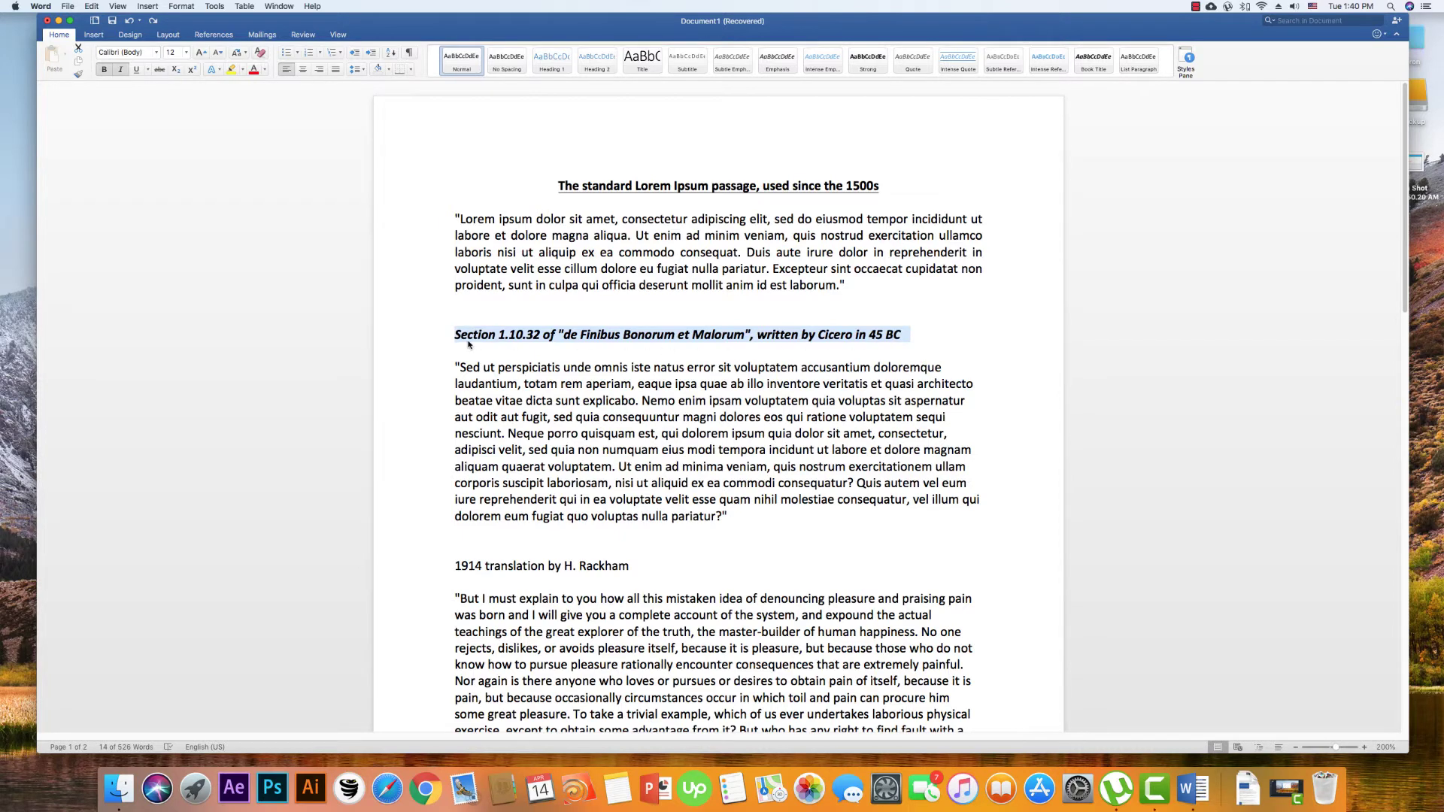
{"action": "scroll", "coordinate": [430, 565], "scroll_direction": "down", "scroll_amount": 2}
{"action": "left_click", "coordinate": [419, 522]}
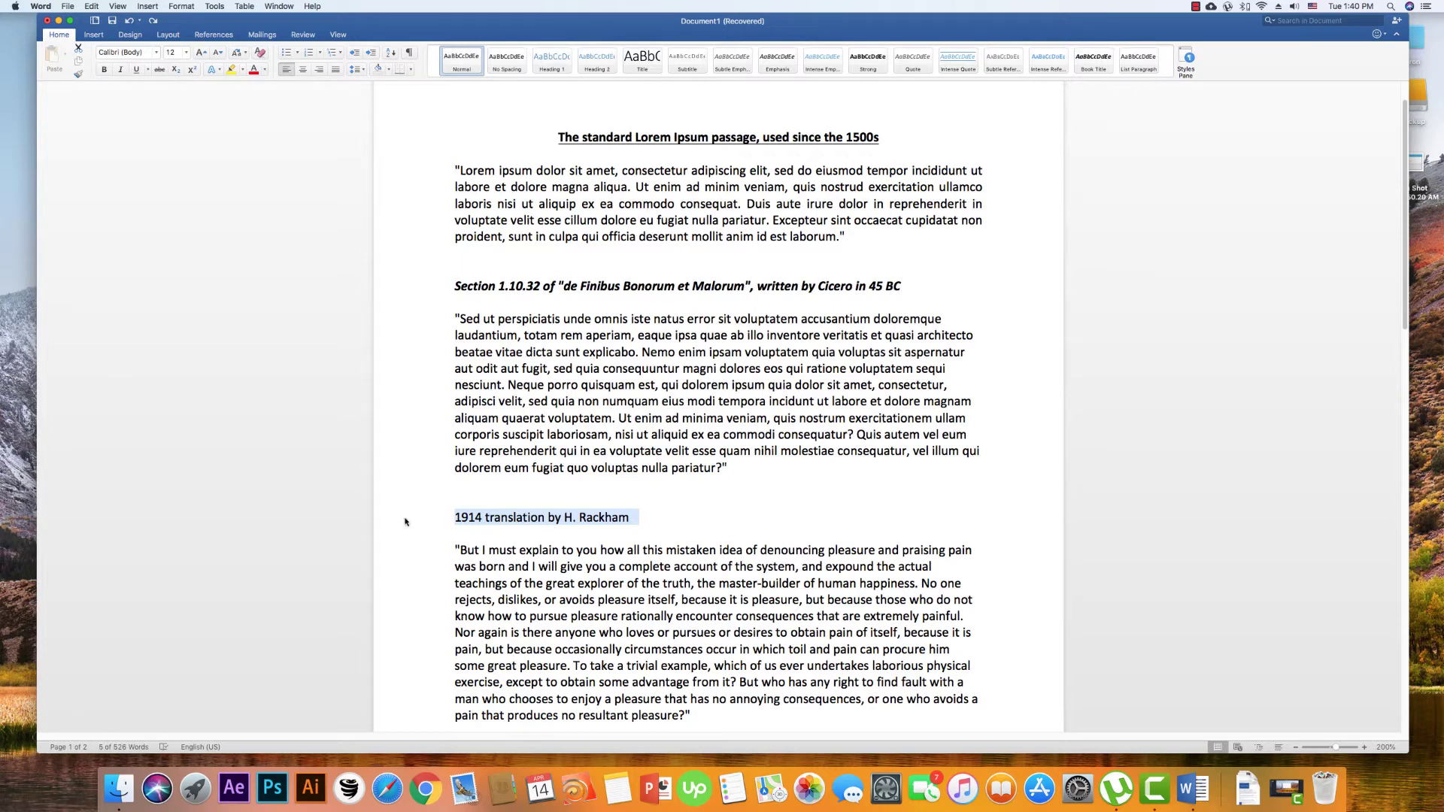
{"action": "scroll", "coordinate": [426, 535], "scroll_direction": "down", "scroll_amount": 6}
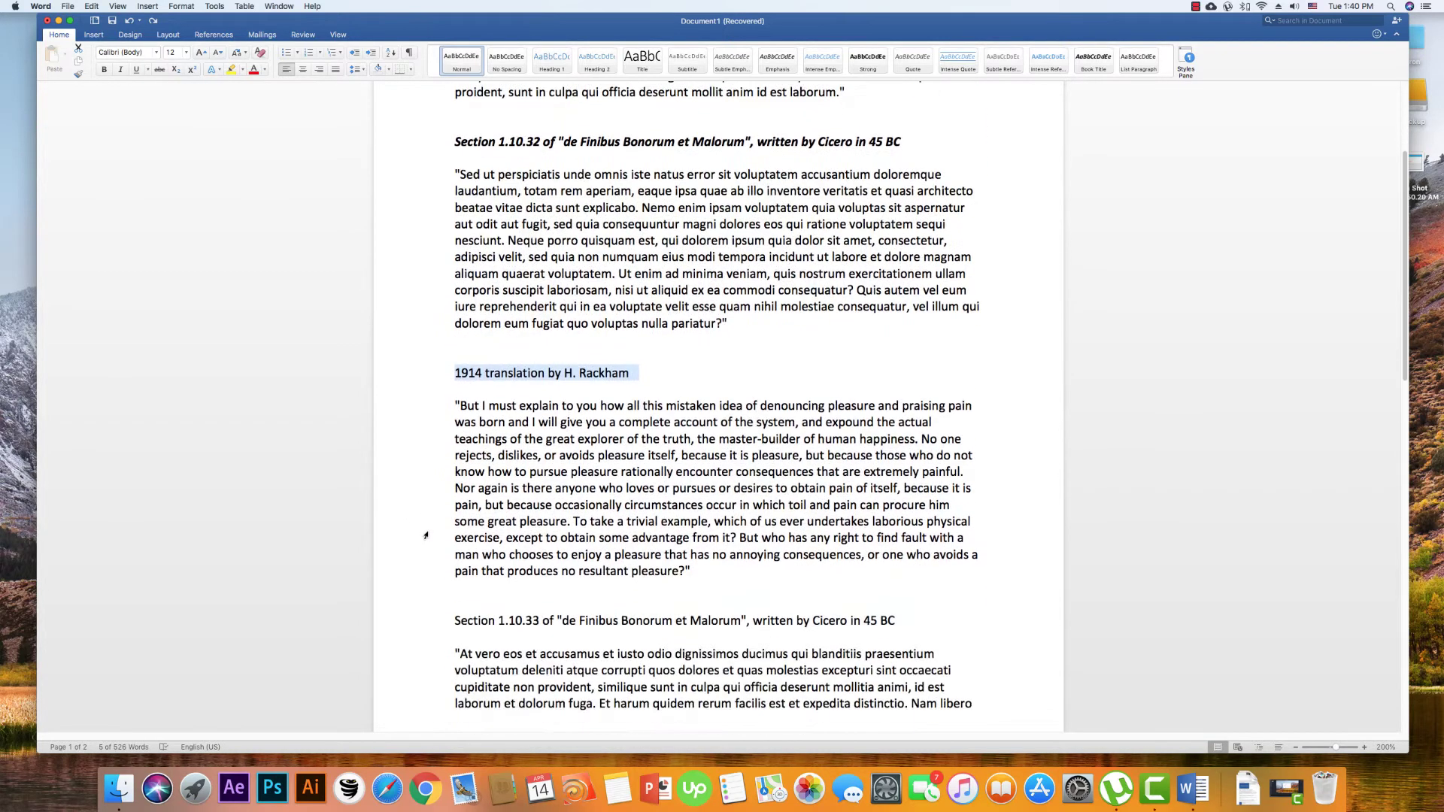
{"action": "scroll", "coordinate": [426, 535], "scroll_direction": "down", "scroll_amount": 2}
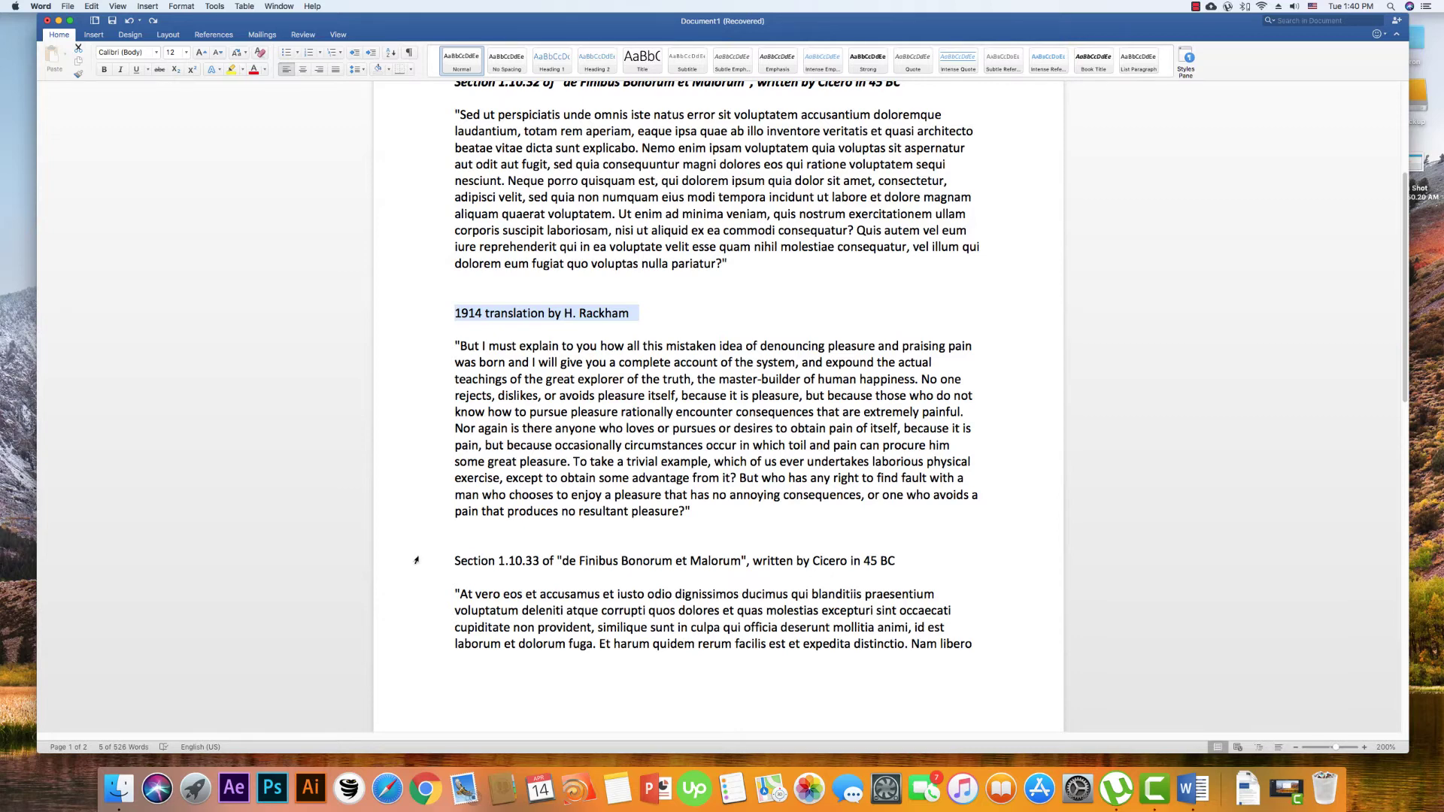
{"action": "left_click", "coordinate": [414, 563], "text": "super"}
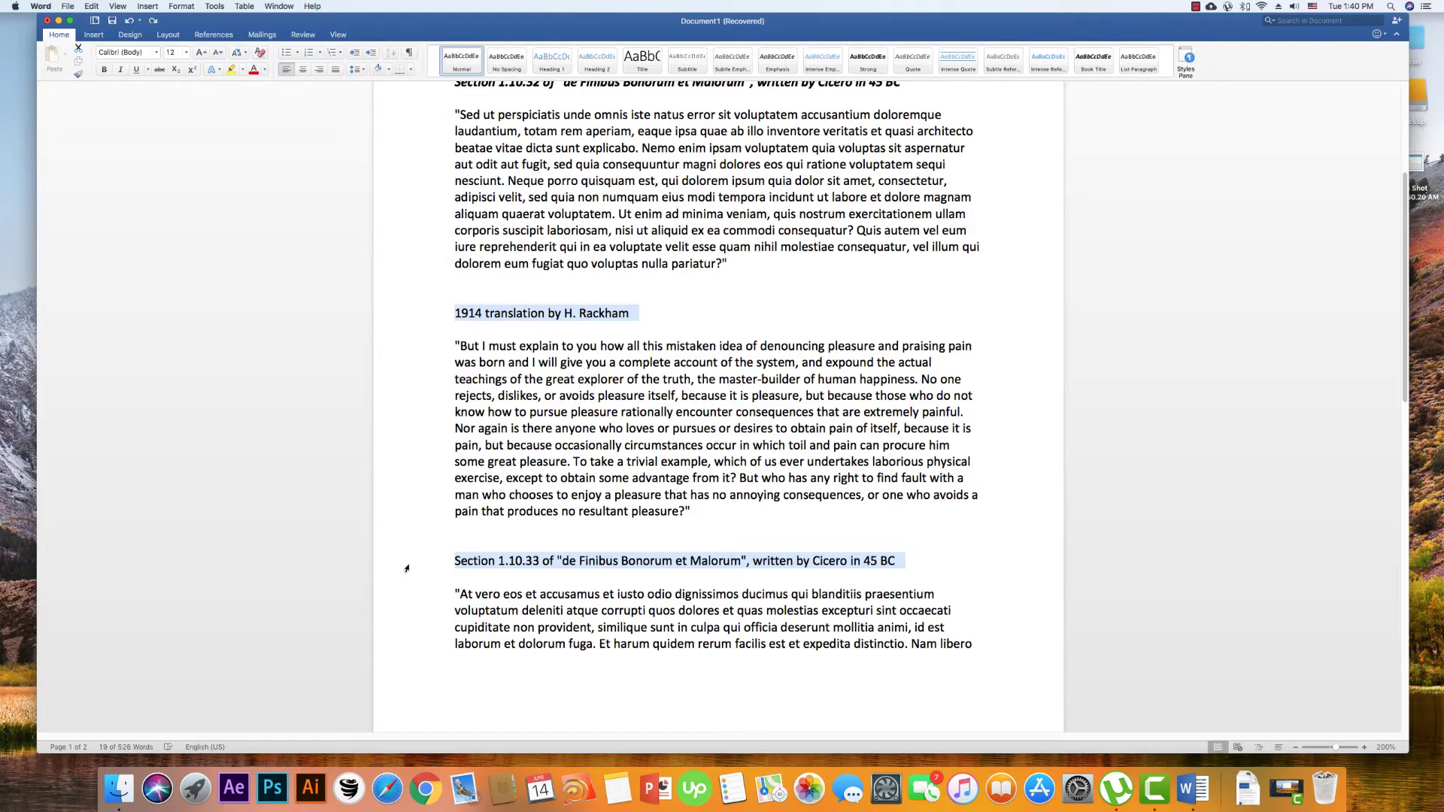
{"action": "scroll", "coordinate": [406, 568], "scroll_direction": "down", "scroll_amount": 2}
{"action": "scroll", "coordinate": [406, 568], "scroll_direction": "up", "scroll_amount": 6}
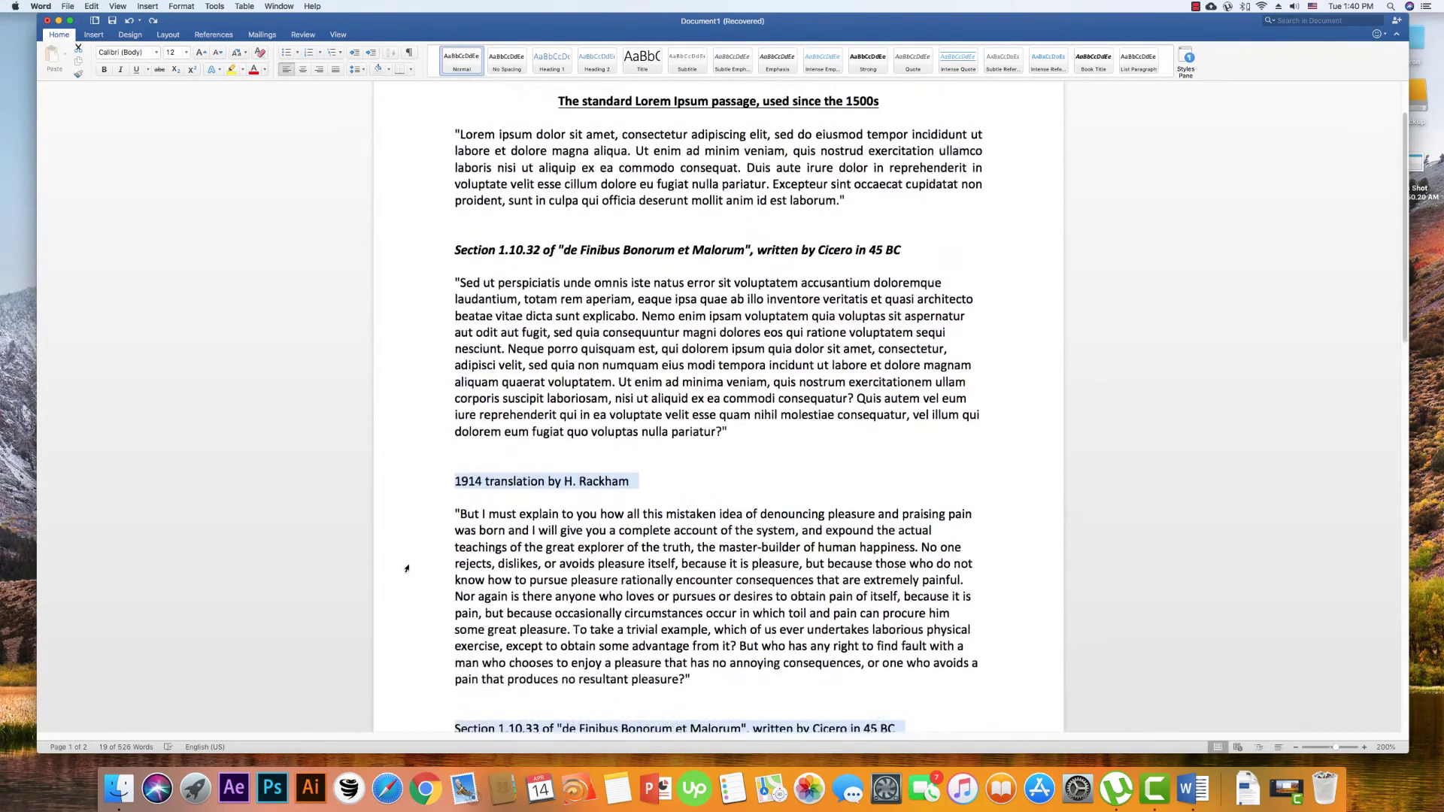
{"action": "scroll", "coordinate": [406, 568], "scroll_direction": "up", "scroll_amount": 2}
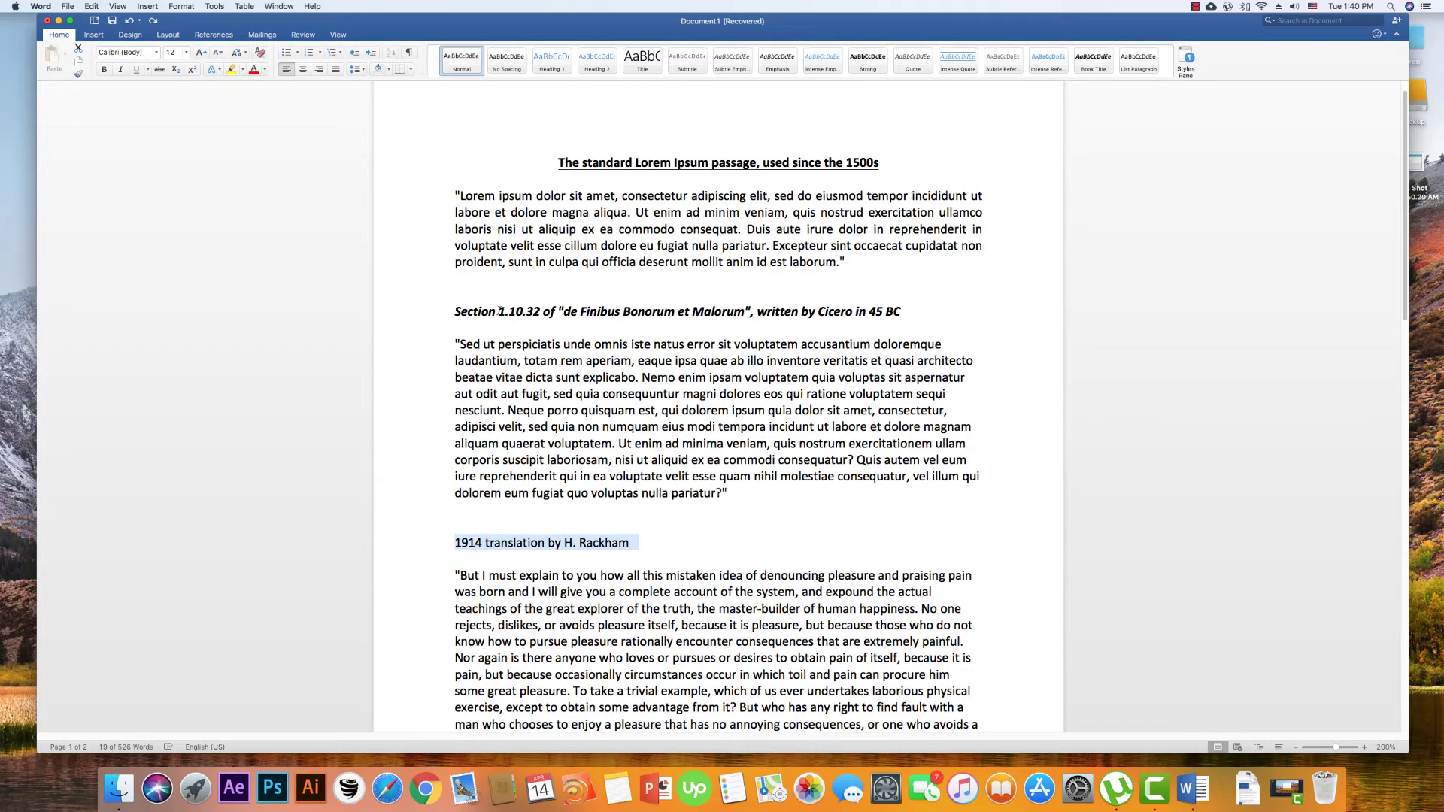
{"action": "scroll", "coordinate": [400, 552], "scroll_direction": "down", "scroll_amount": 4}
{"action": "scroll", "coordinate": [400, 552], "scroll_direction": "up", "scroll_amount": 1}
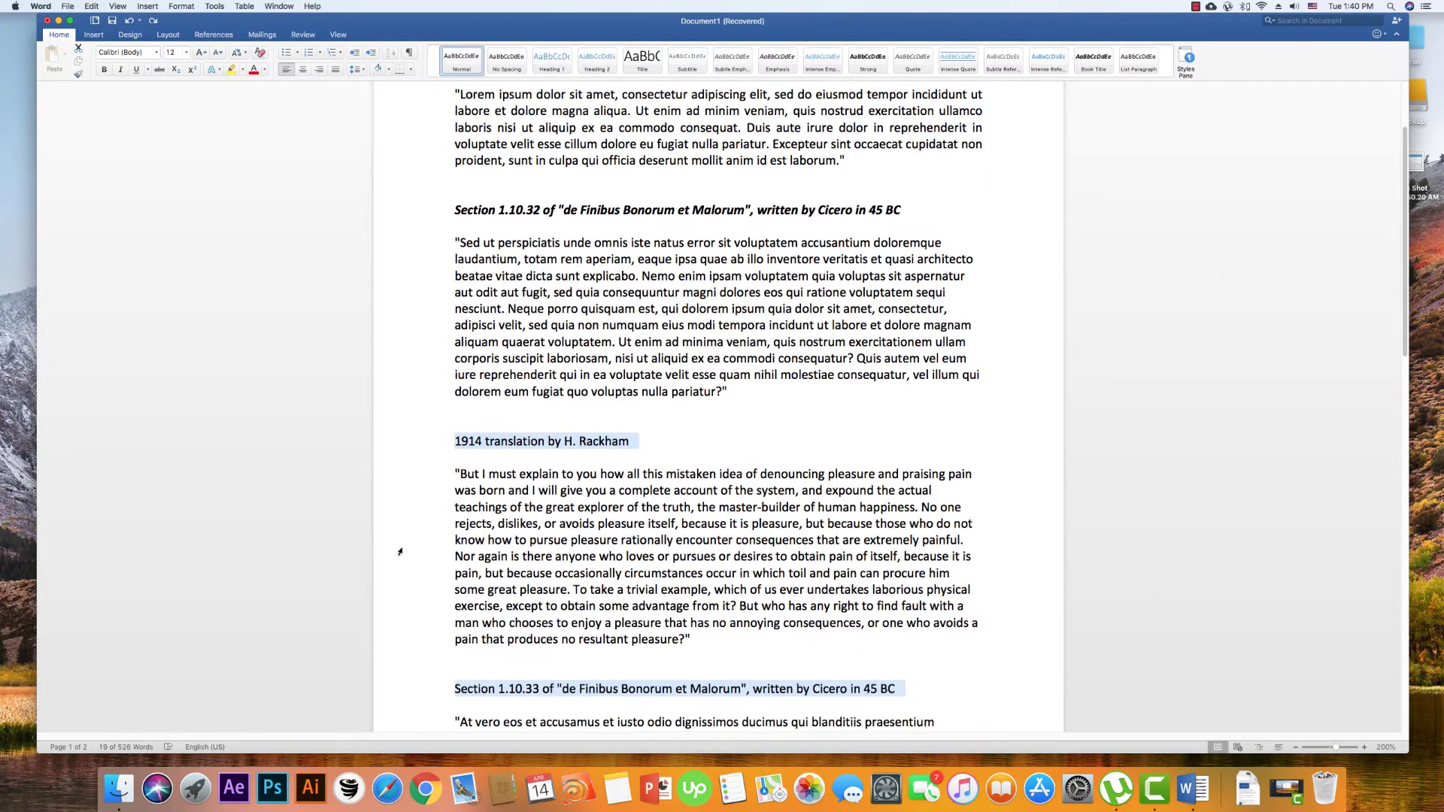
{"action": "scroll", "coordinate": [421, 496], "scroll_direction": "down", "scroll_amount": 2}
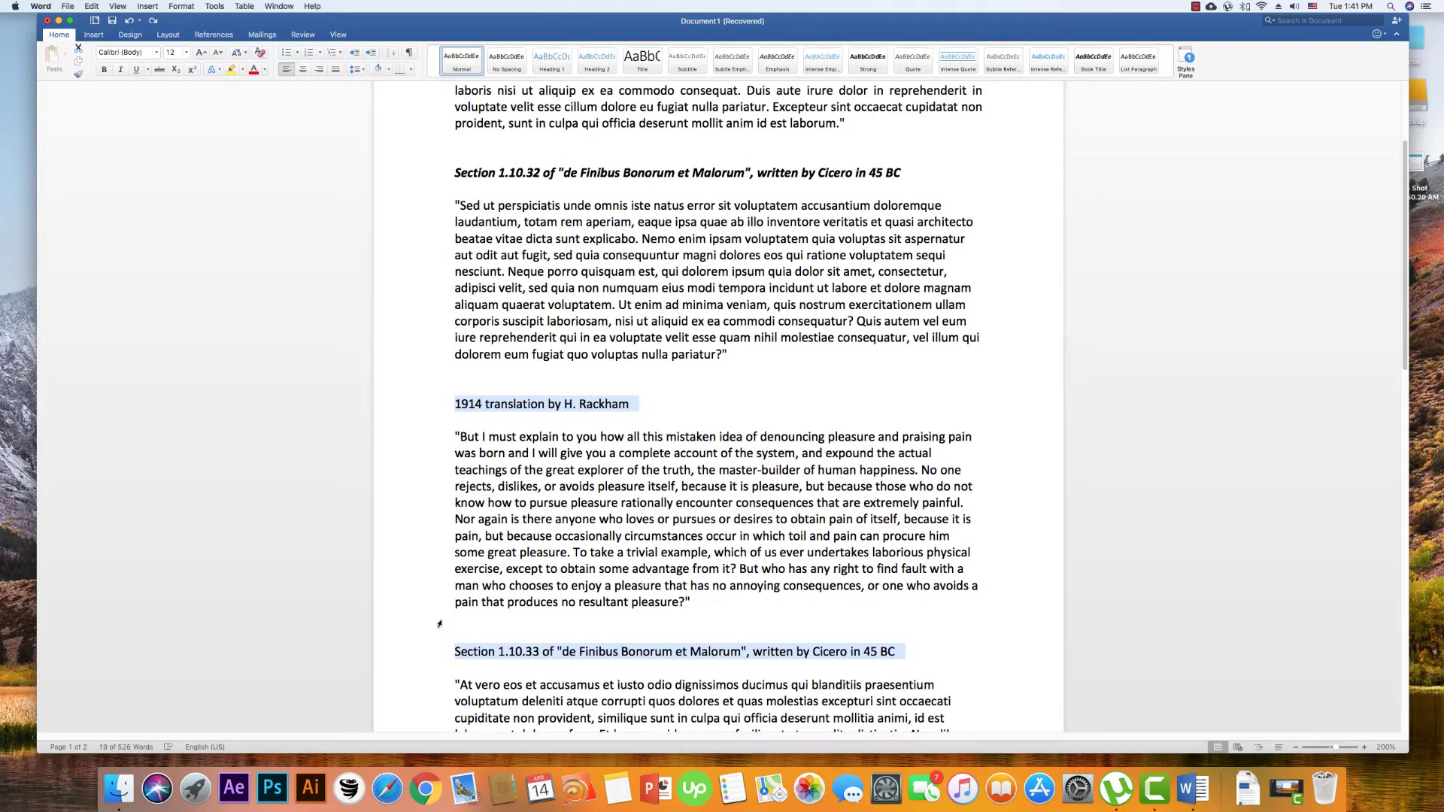
{"action": "key", "text": "super+b"}
{"action": "key", "text": "super+i"}
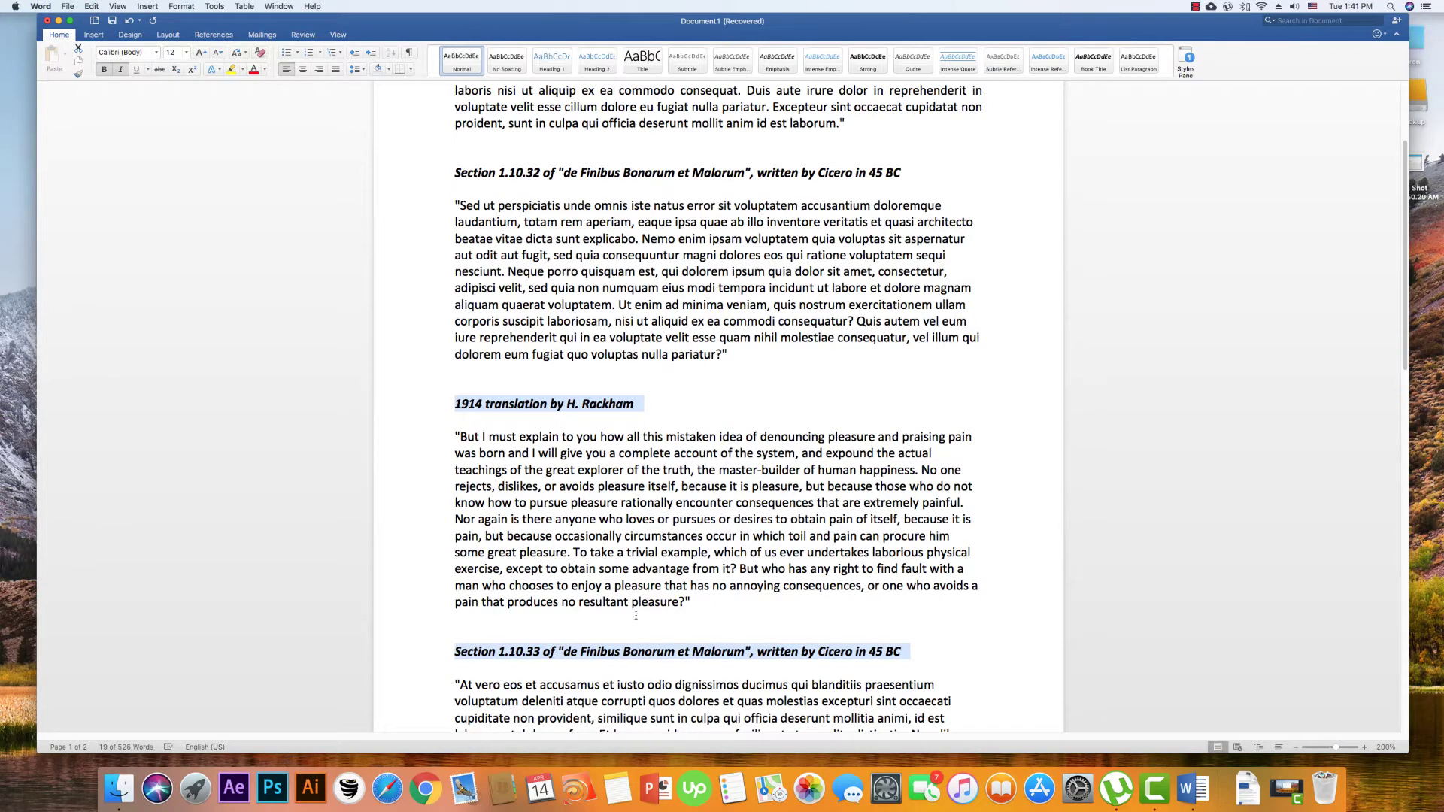
{"action": "scroll", "coordinate": [657, 648], "scroll_direction": "down", "scroll_amount": 4}
{"action": "scroll", "coordinate": [657, 573], "scroll_direction": "up", "scroll_amount": 5}
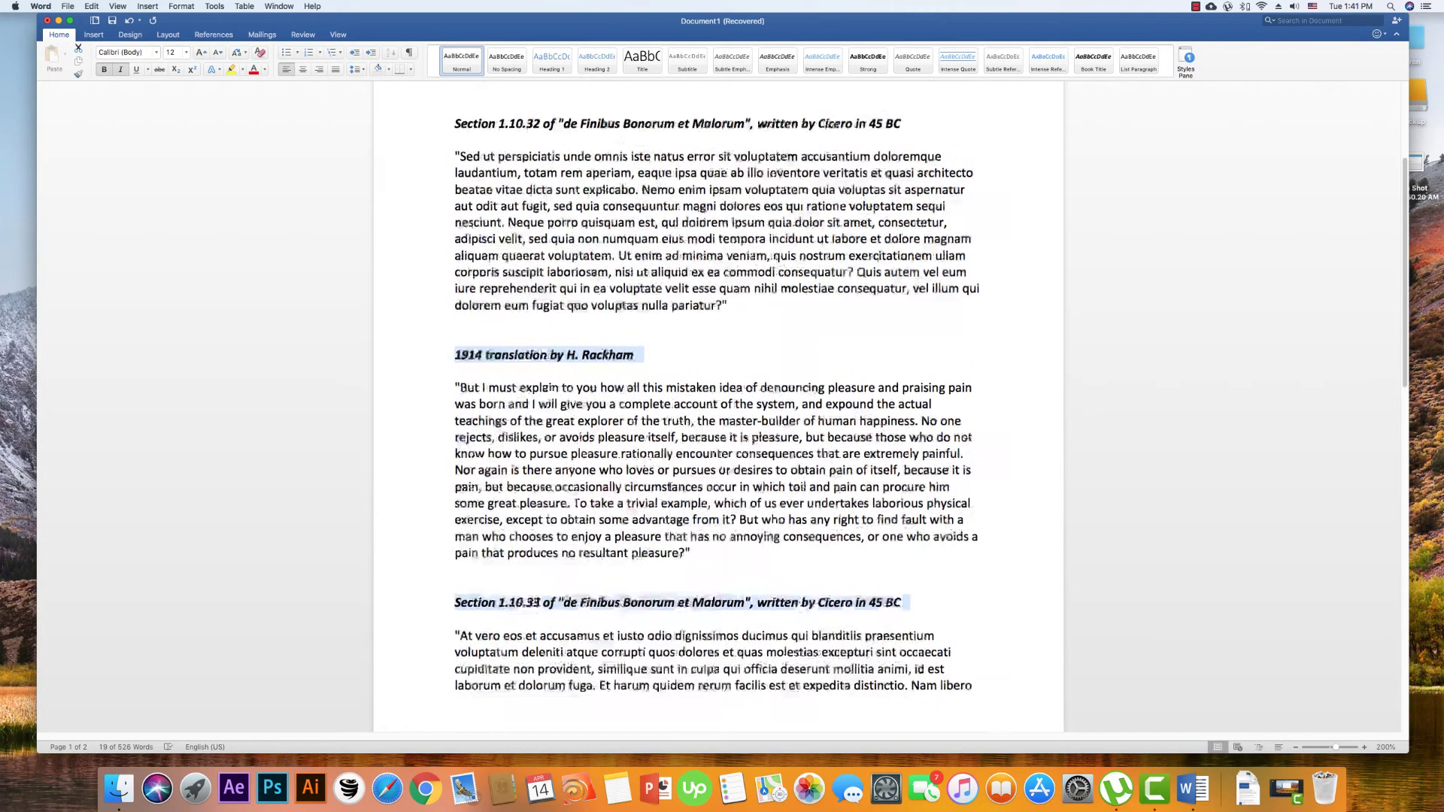
Select the first body paragraph, starting with "Lorem ipsum dolor sit amet", and view the available fonts without choosing one.
{"action": "scroll", "coordinate": [615, 353], "scroll_direction": "up", "scroll_amount": 8}
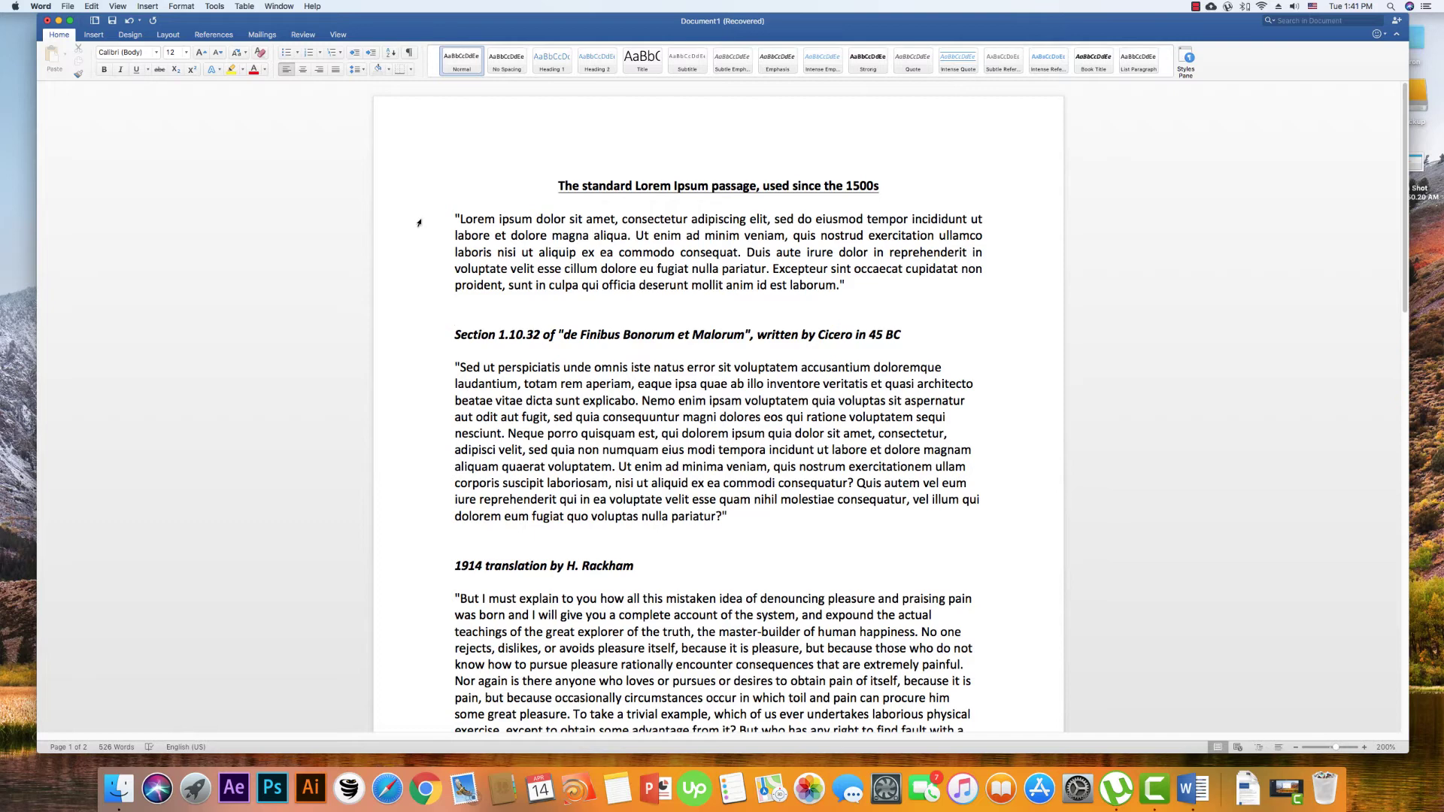
{"action": "left_click_drag", "start_coordinate": [419, 222], "coordinate": [423, 293]}
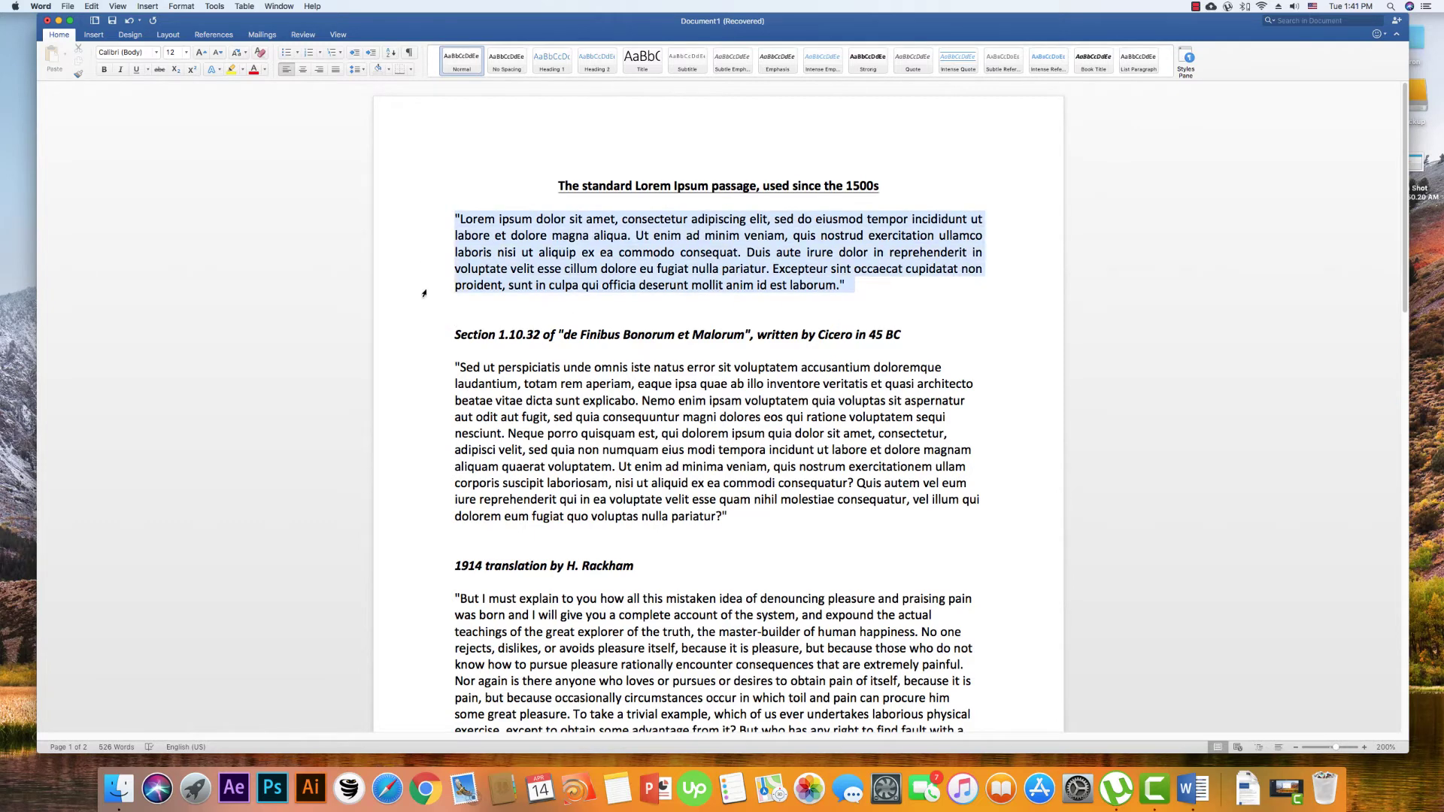
{"action": "key", "text": "super+j"}
{"action": "left_click", "coordinate": [465, 218]}
{"action": "left_click_drag", "start_coordinate": [457, 218], "coordinate": [849, 287]}
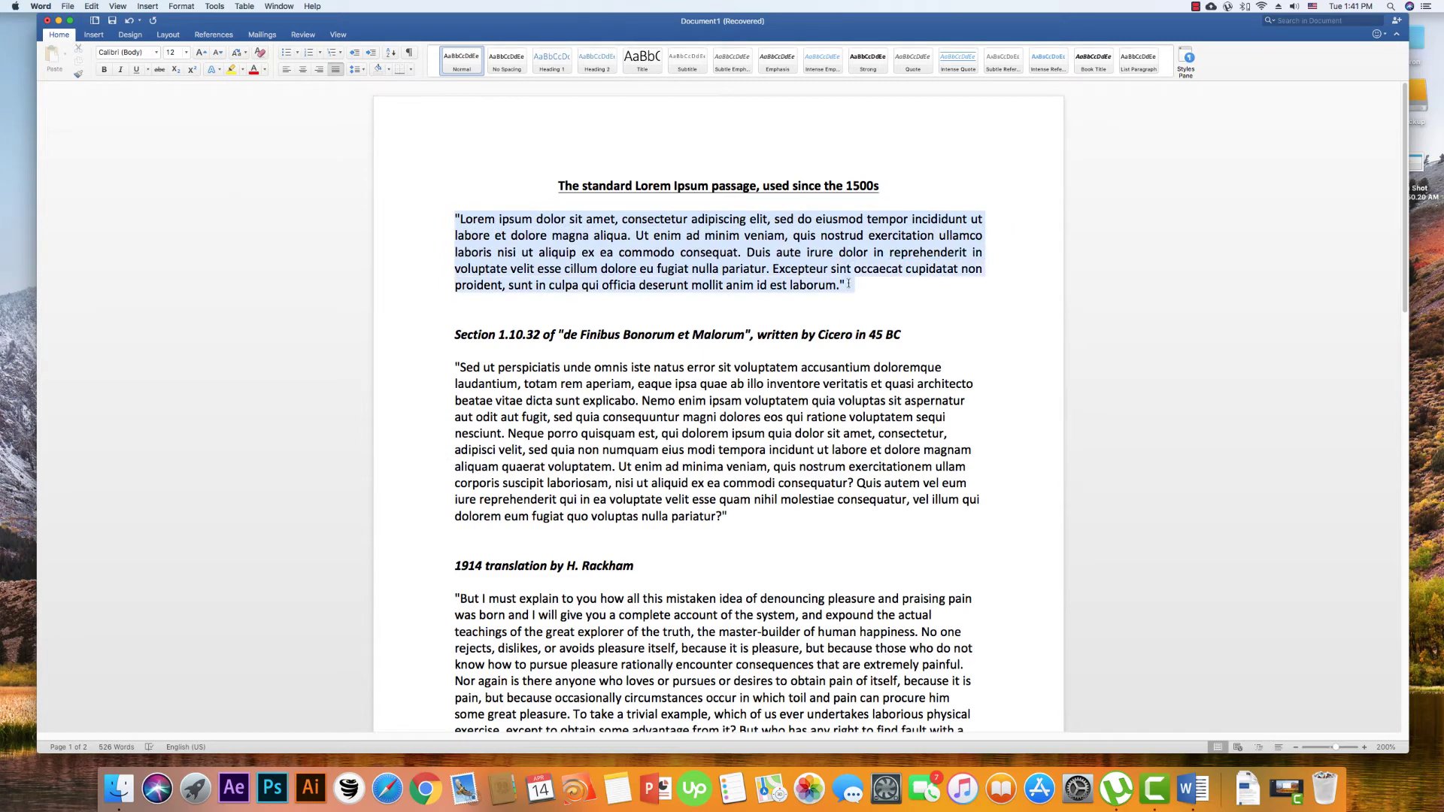
{"action": "left_click", "coordinate": [156, 53]}
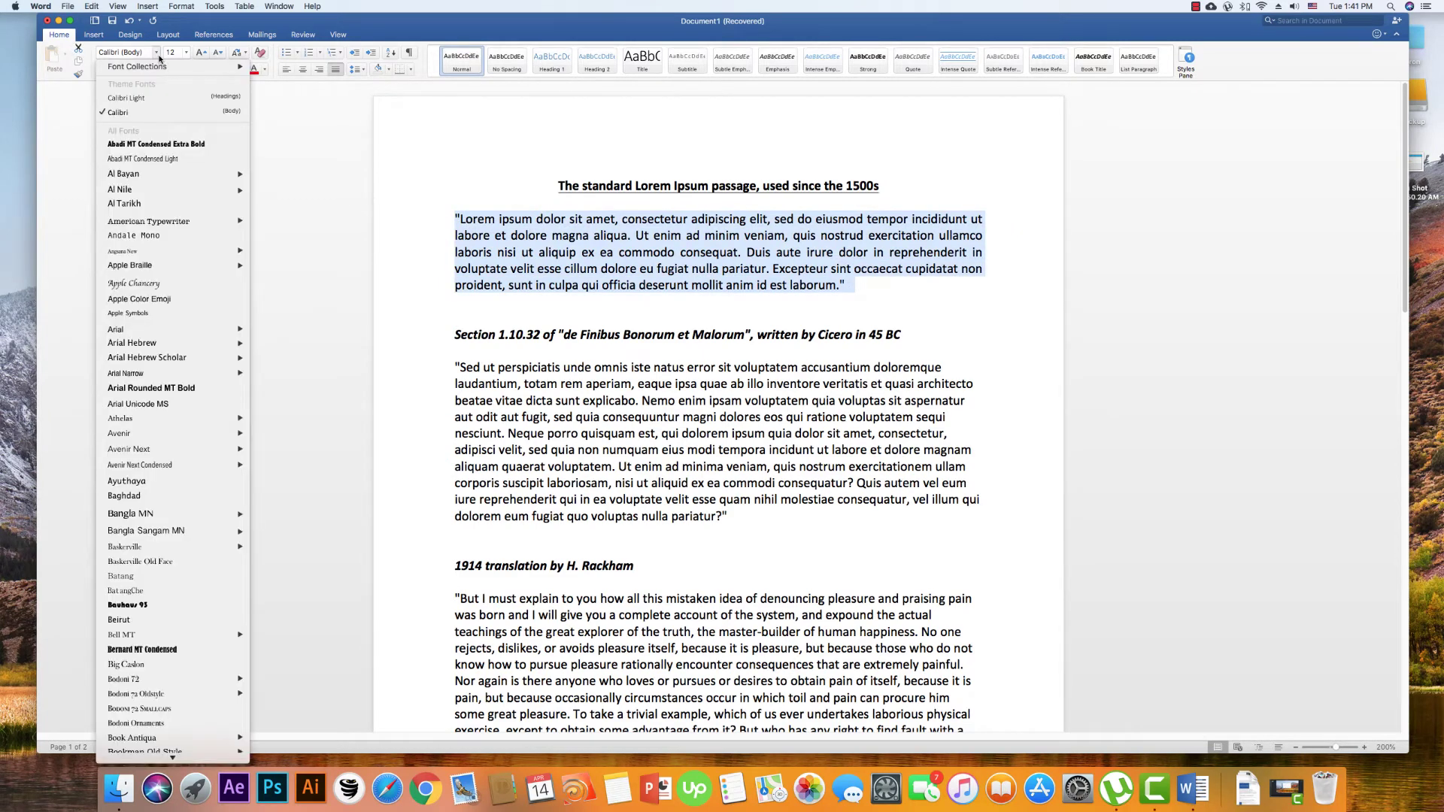
{"action": "left_click", "coordinate": [159, 56]}
{"action": "left_click", "coordinate": [621, 299]}
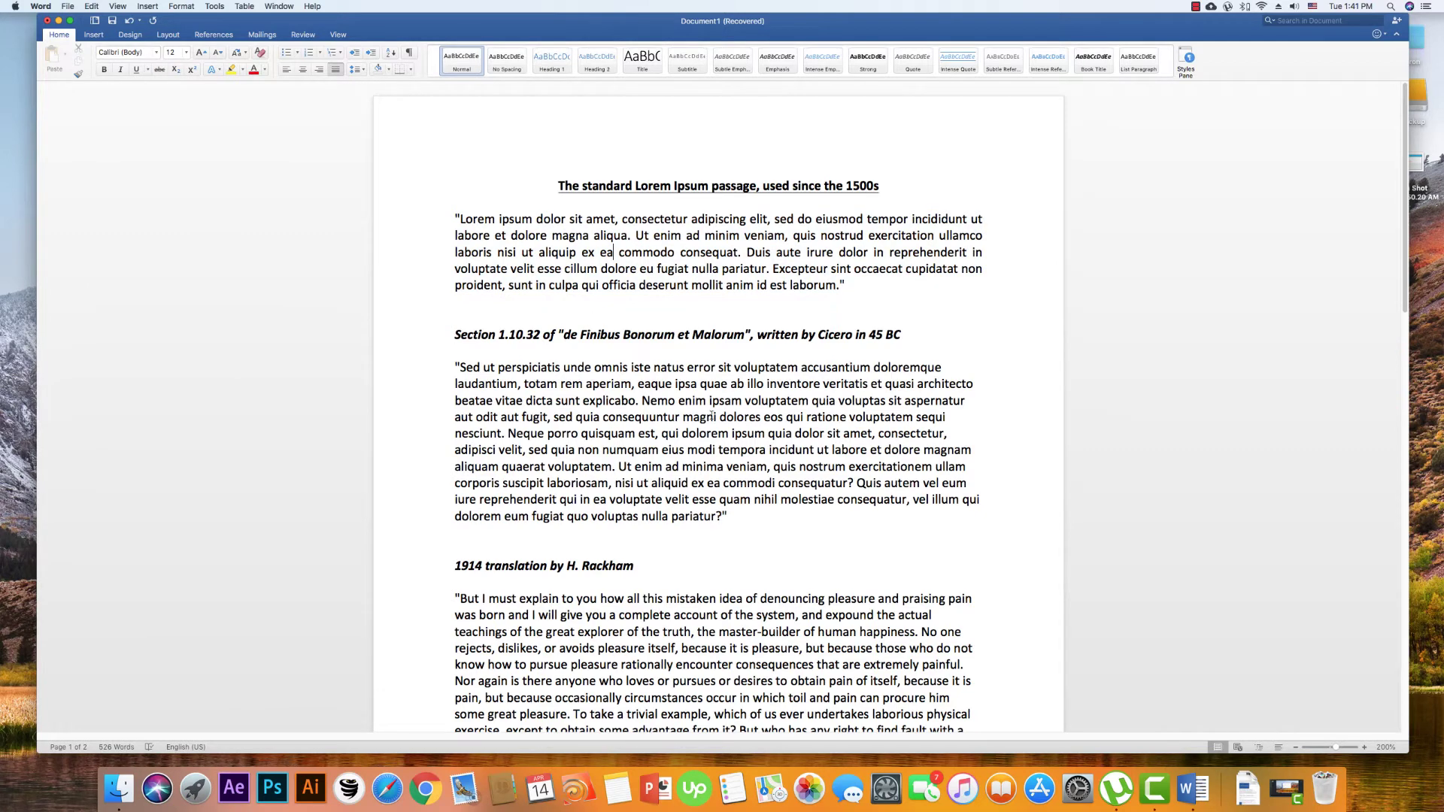
Select the entire document and set its font to Arial Regular.
{"action": "left_click", "coordinate": [99, 6]}
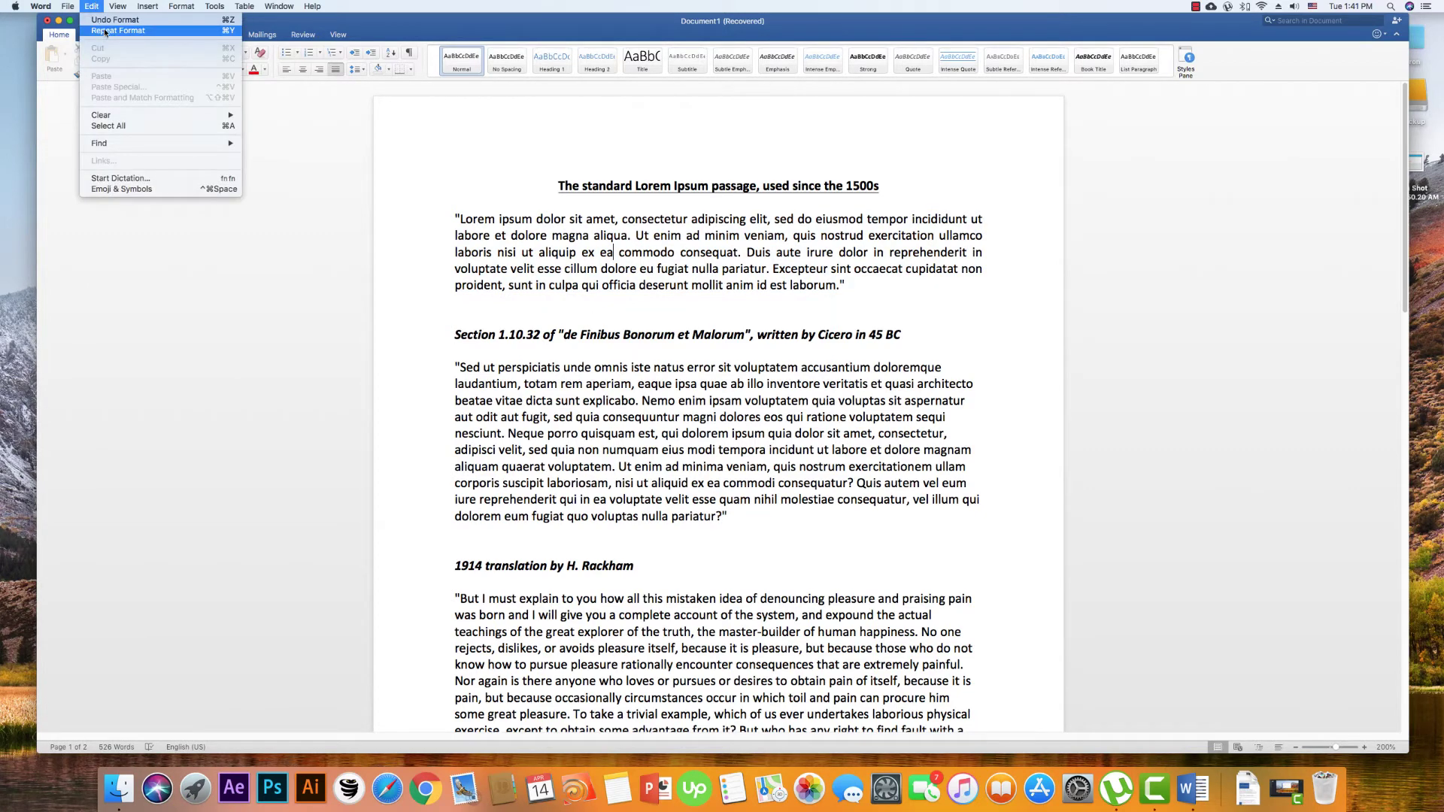
{"action": "left_click", "coordinate": [111, 127]}
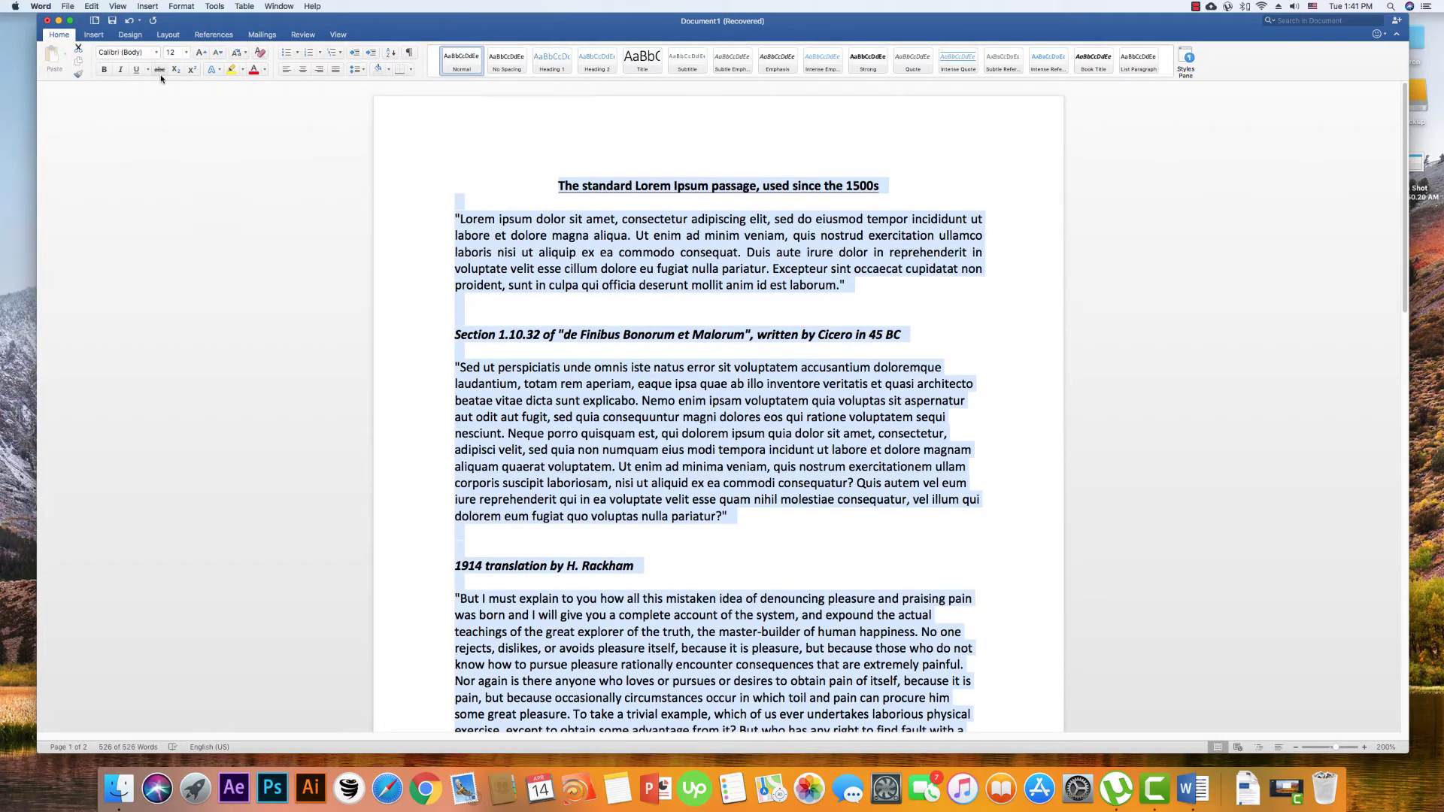
{"action": "left_click", "coordinate": [156, 52]}
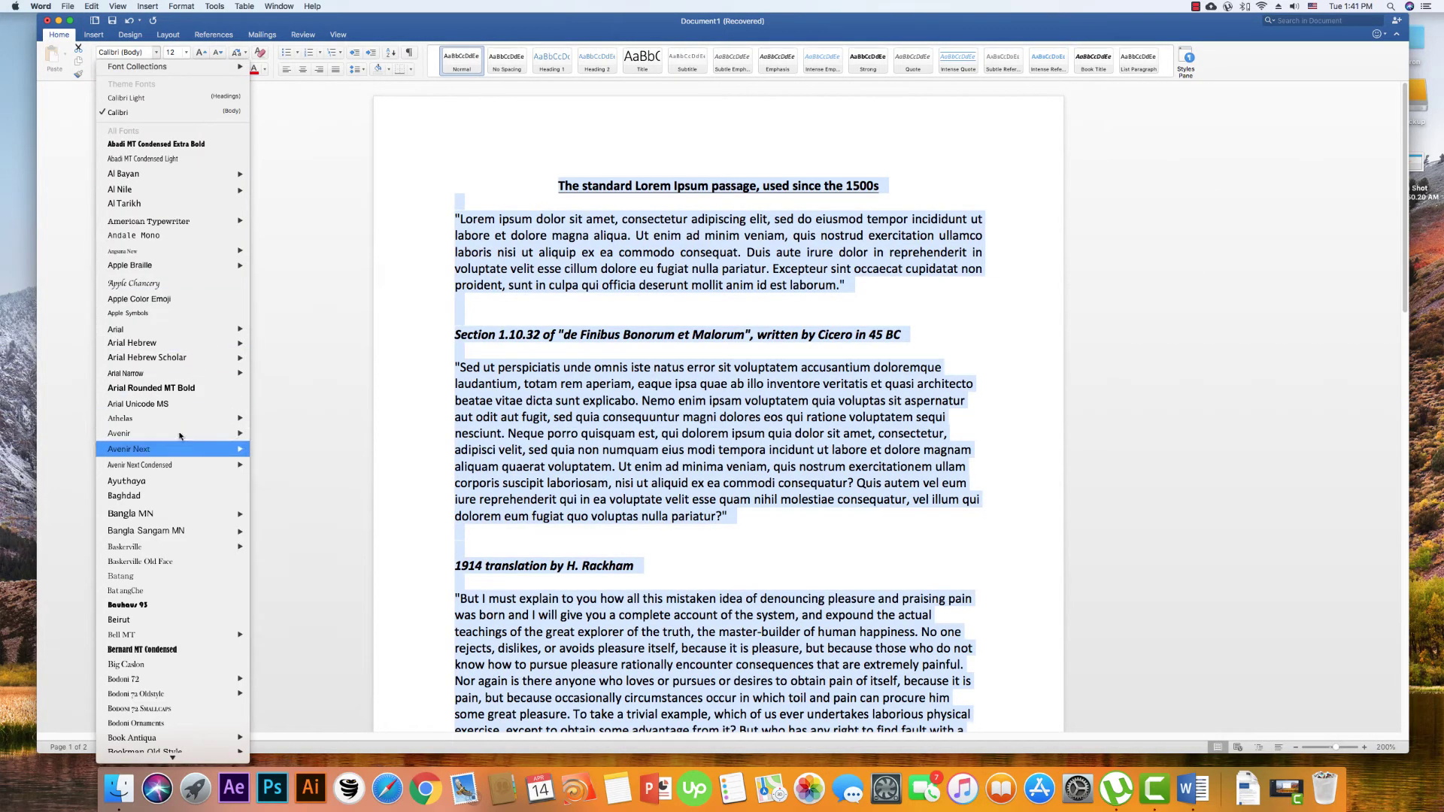
{"action": "mouse_move", "coordinate": [181, 514]}
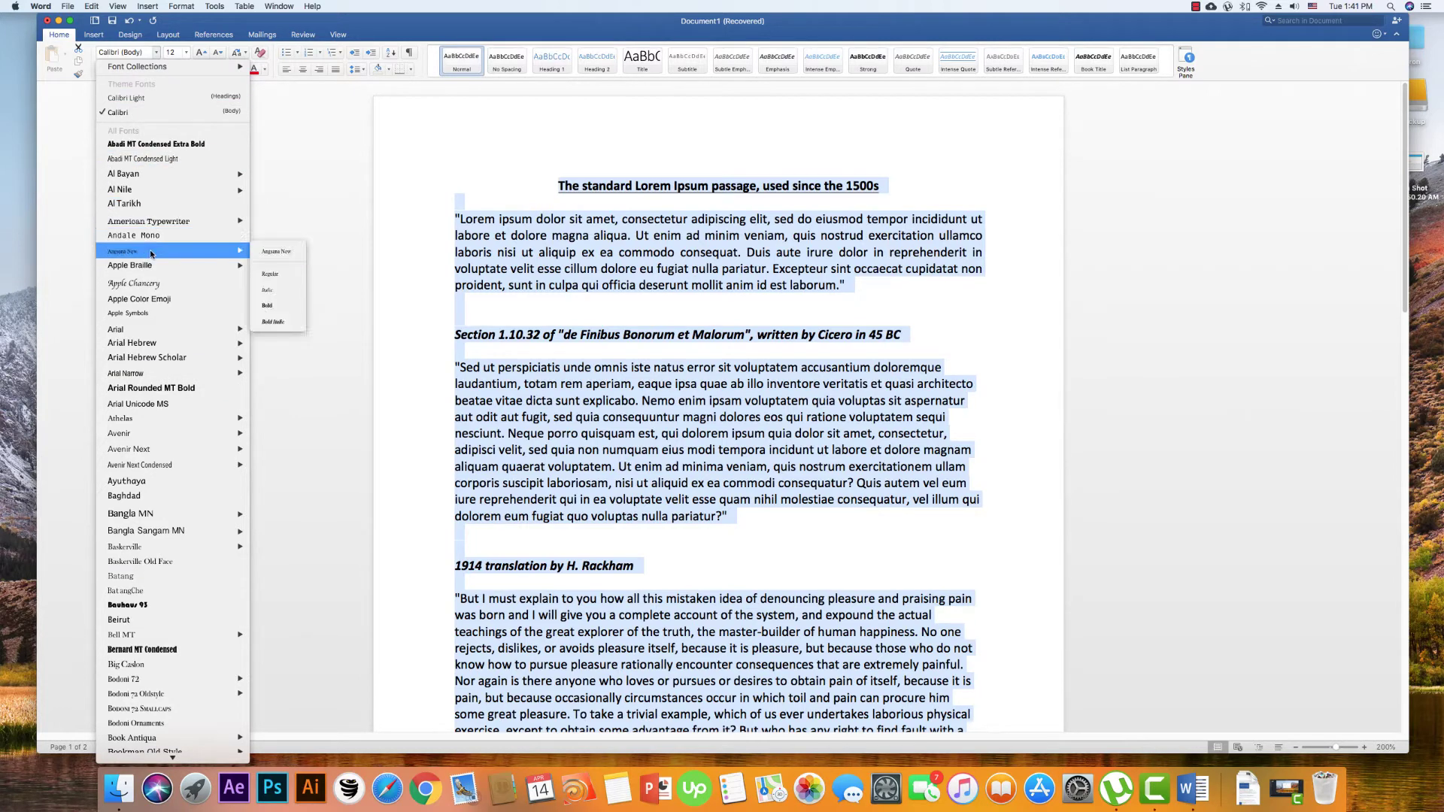
{"action": "mouse_move", "coordinate": [163, 330]}
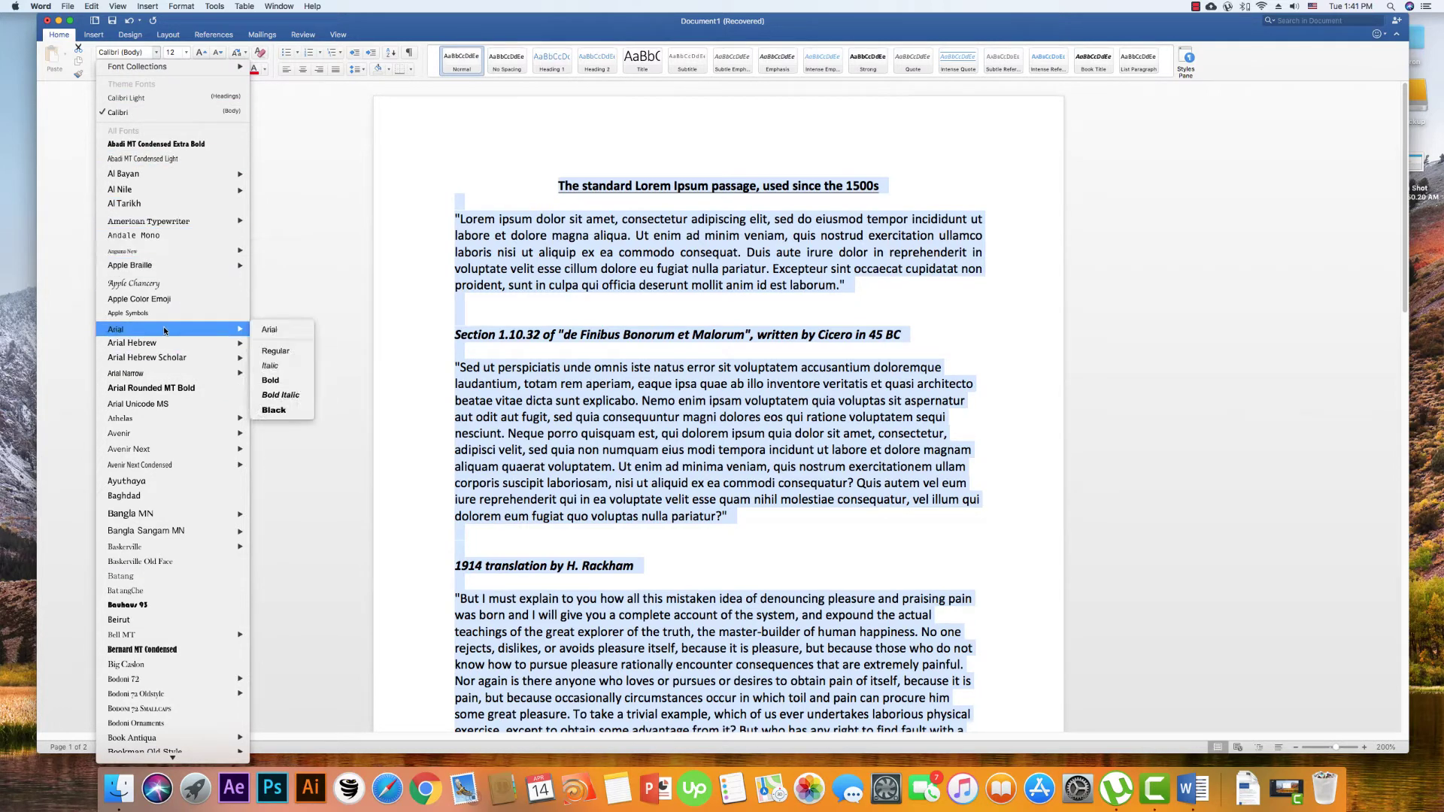
{"action": "left_click", "coordinate": [285, 360]}
{"action": "left_click", "coordinate": [666, 450]}
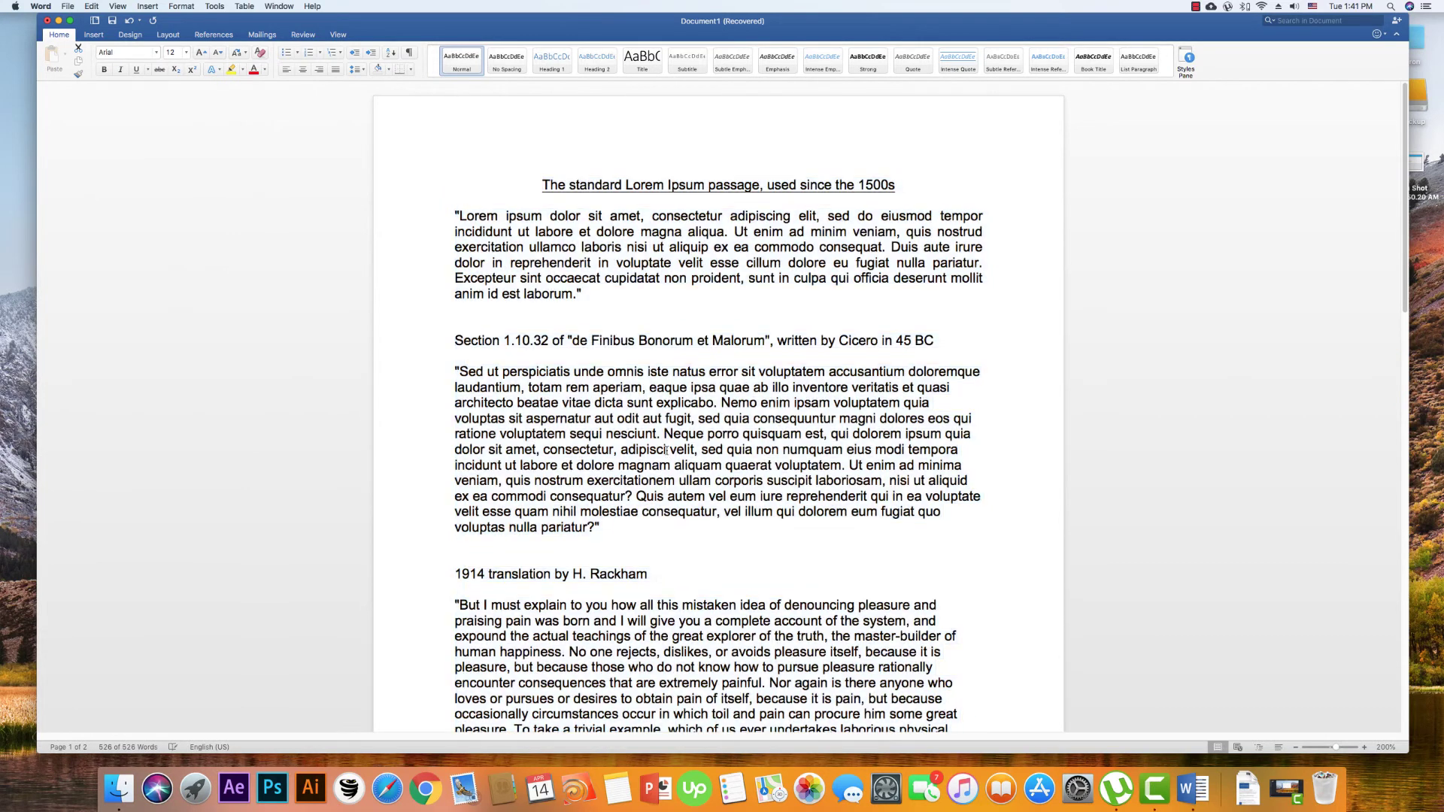
Make the title "The standard Lorem Ipsum passage, used since the 1500s" bold.
{"action": "left_click", "coordinate": [415, 188]}
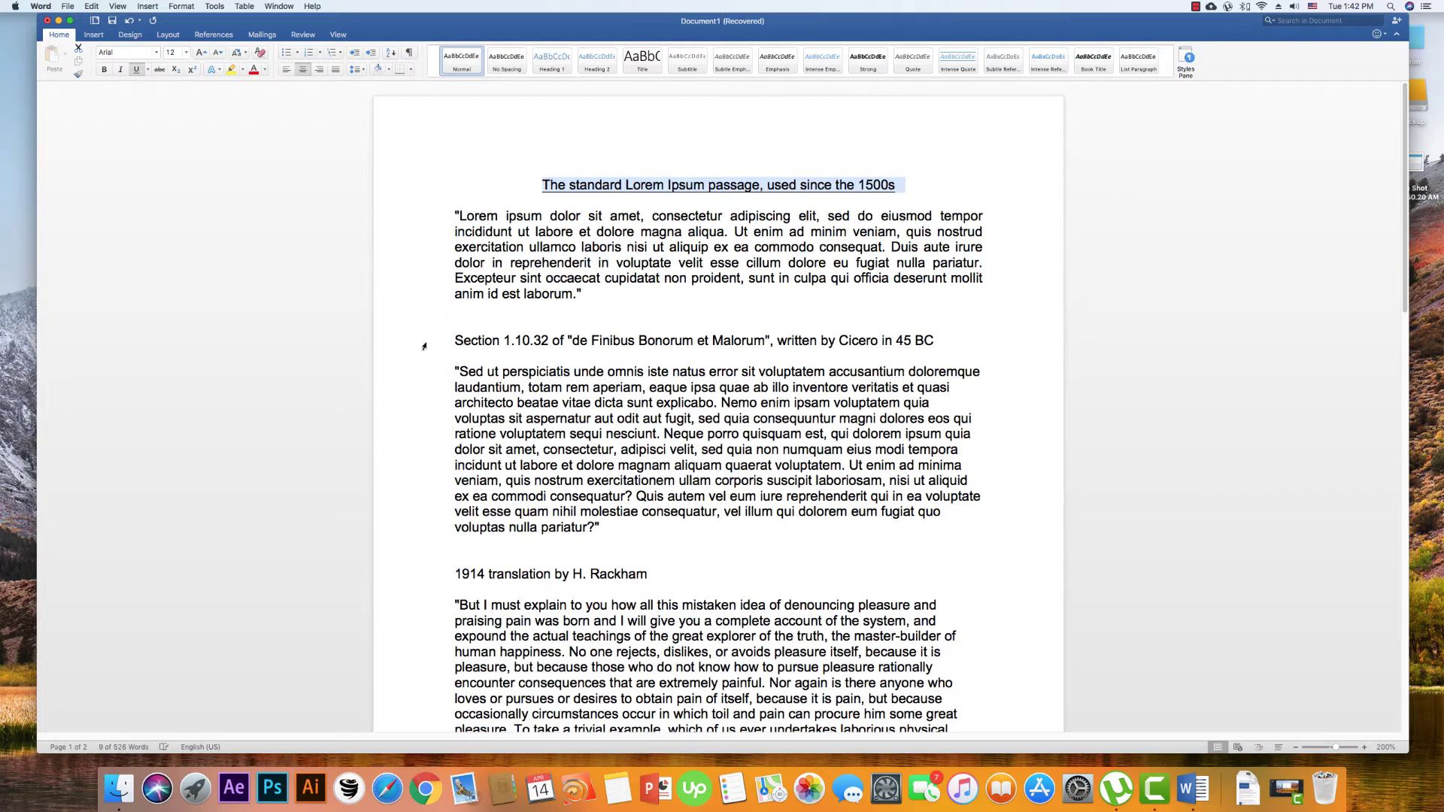
{"action": "key", "text": "super+s"}
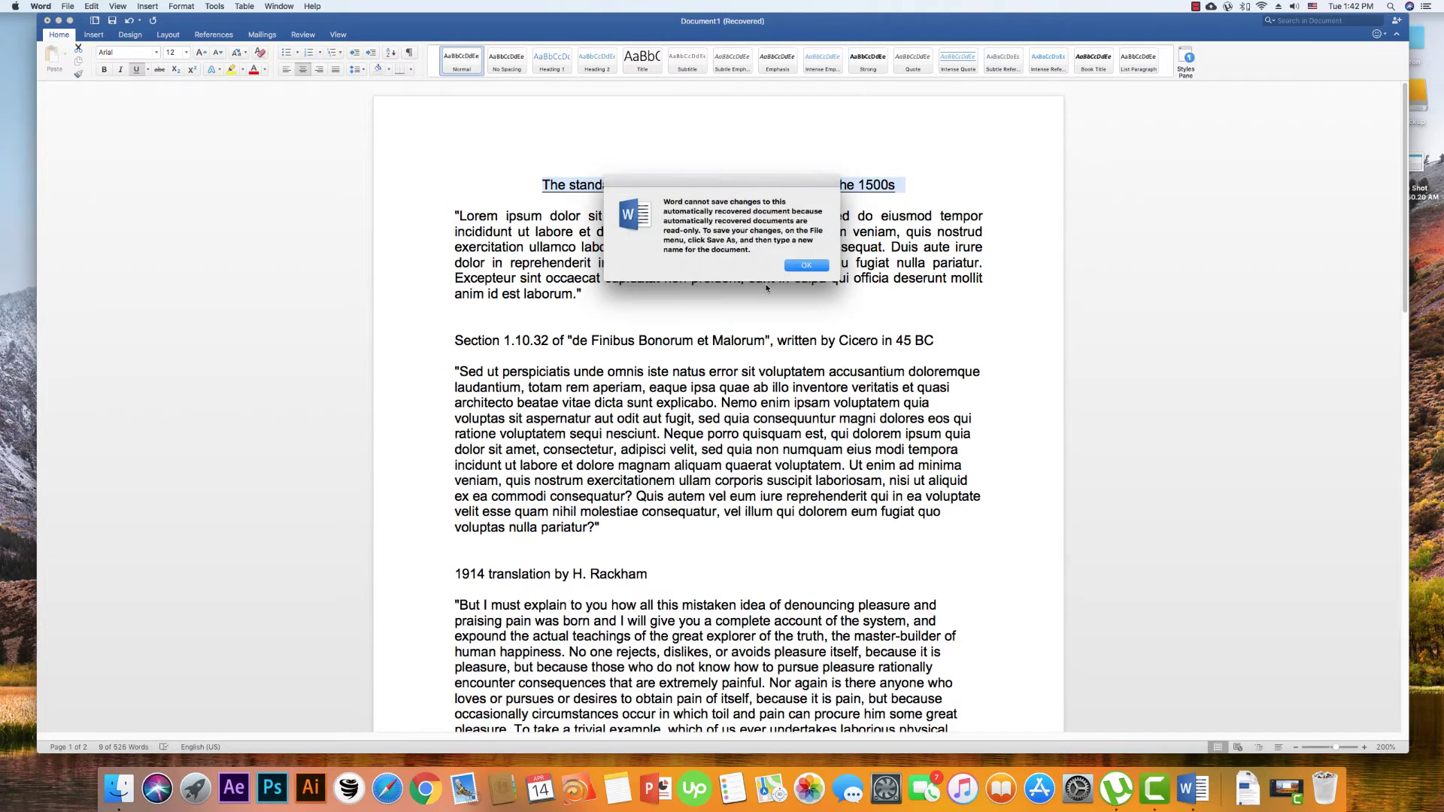
{"action": "left_click", "coordinate": [806, 266]}
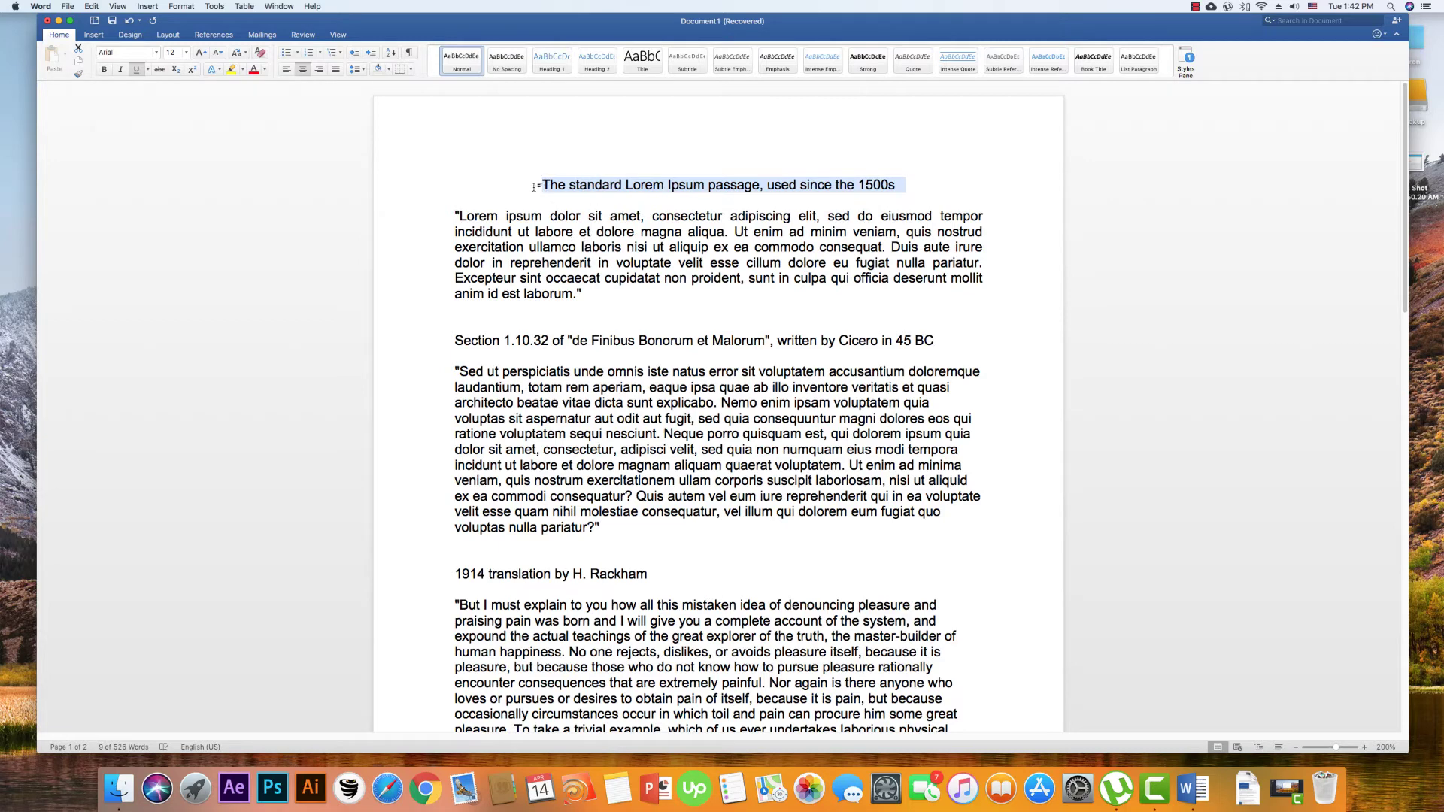
{"action": "left_click", "coordinate": [104, 69]}
Select the "Section 1.10.32" and "1914 translation" headings together and make both bold and italic.
{"action": "left_click", "coordinate": [411, 343]}
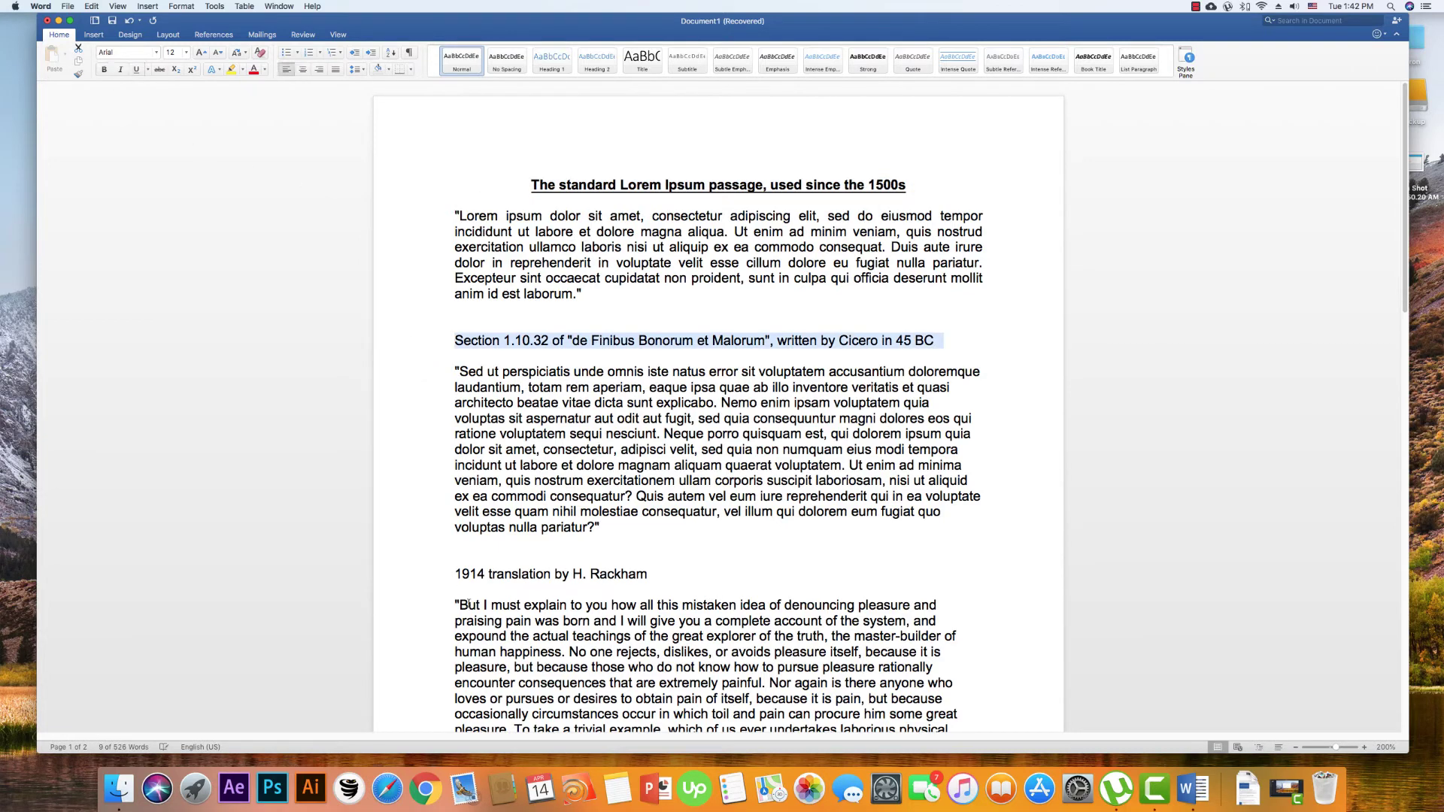
{"action": "left_click", "coordinate": [411, 574], "text": "super"}
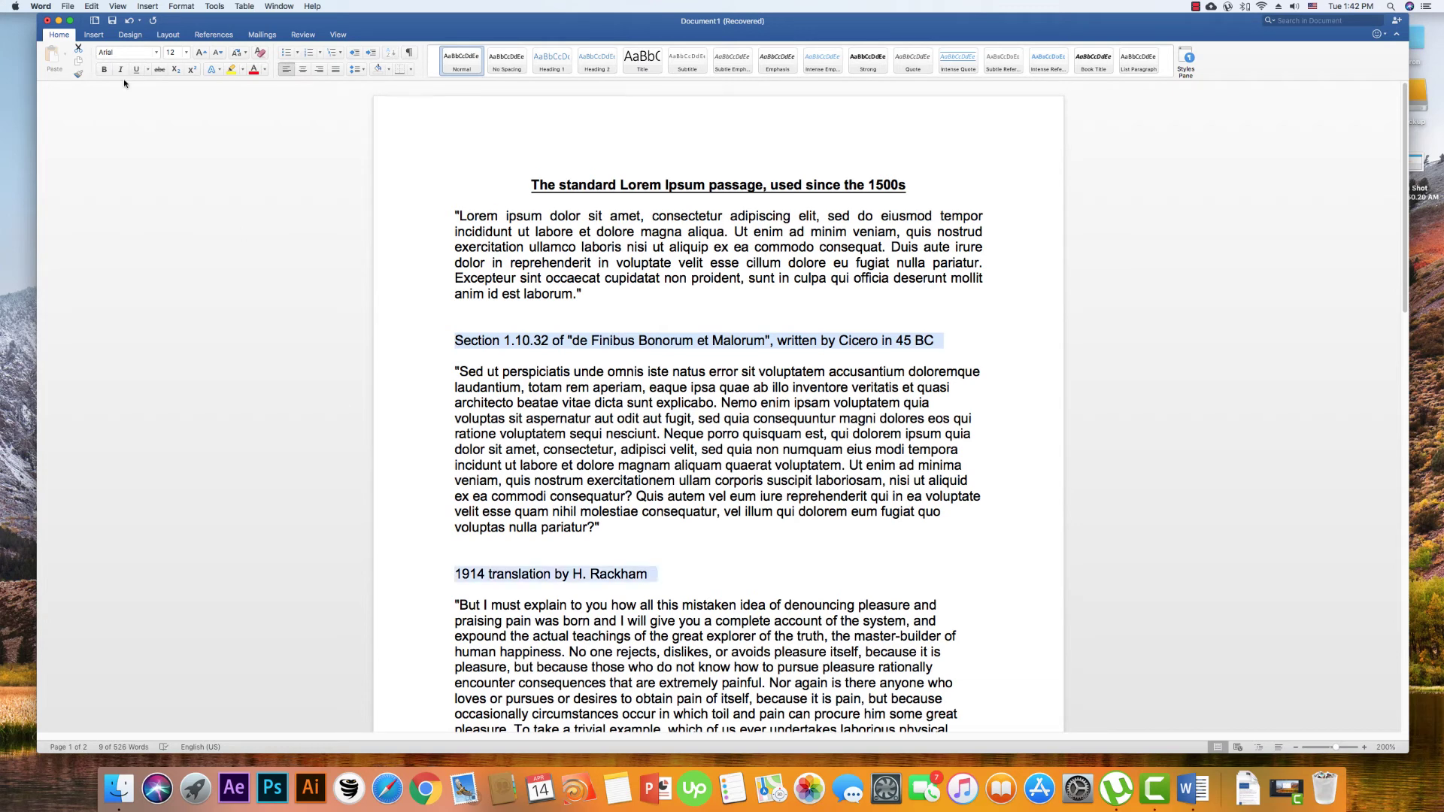
{"action": "left_click", "coordinate": [104, 70]}
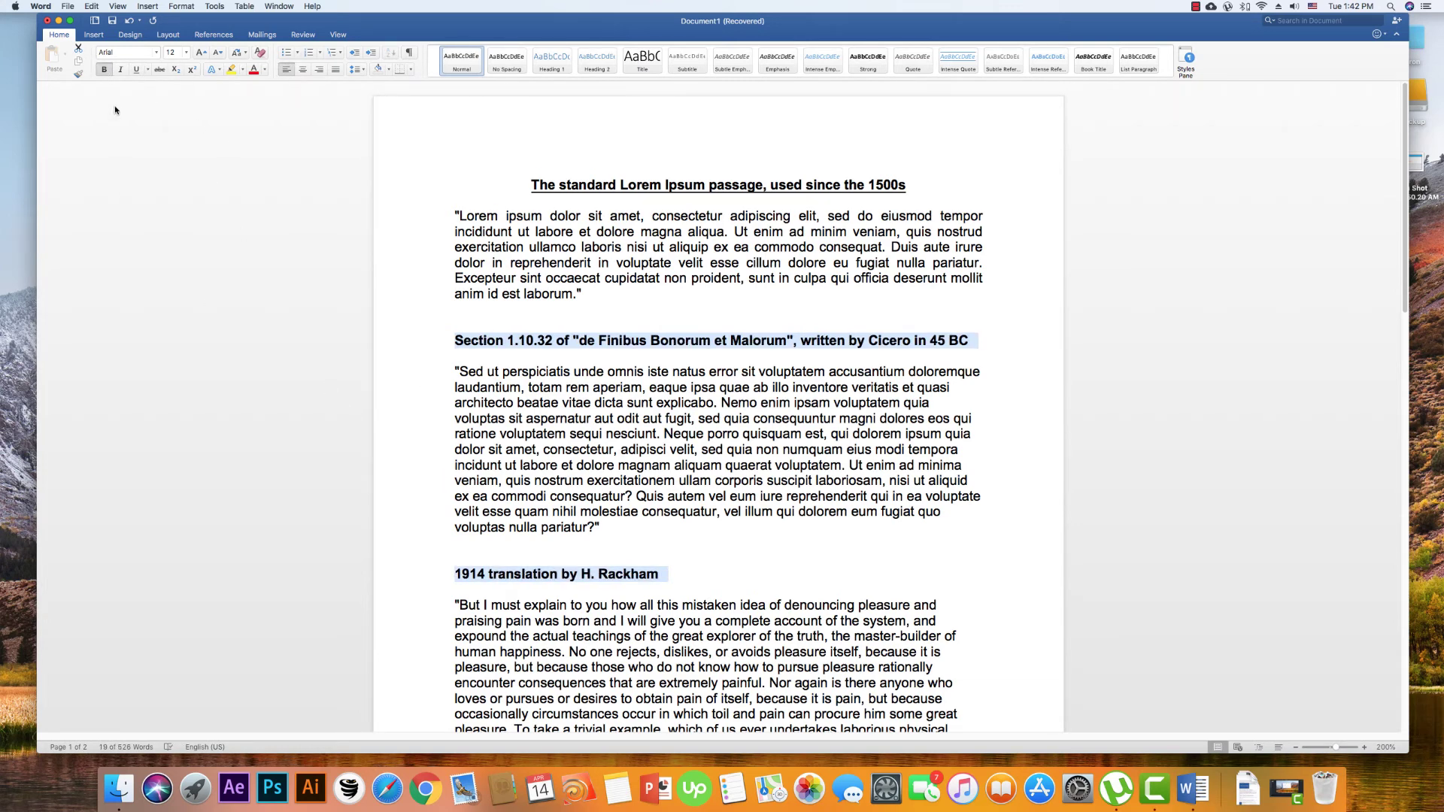
{"action": "left_click", "coordinate": [121, 70]}
Copy the "1914 translation" heading's formatting onto the "Section 1.10.33" heading with Format Painter.
{"action": "scroll", "coordinate": [438, 639], "scroll_direction": "down", "scroll_amount": 5}
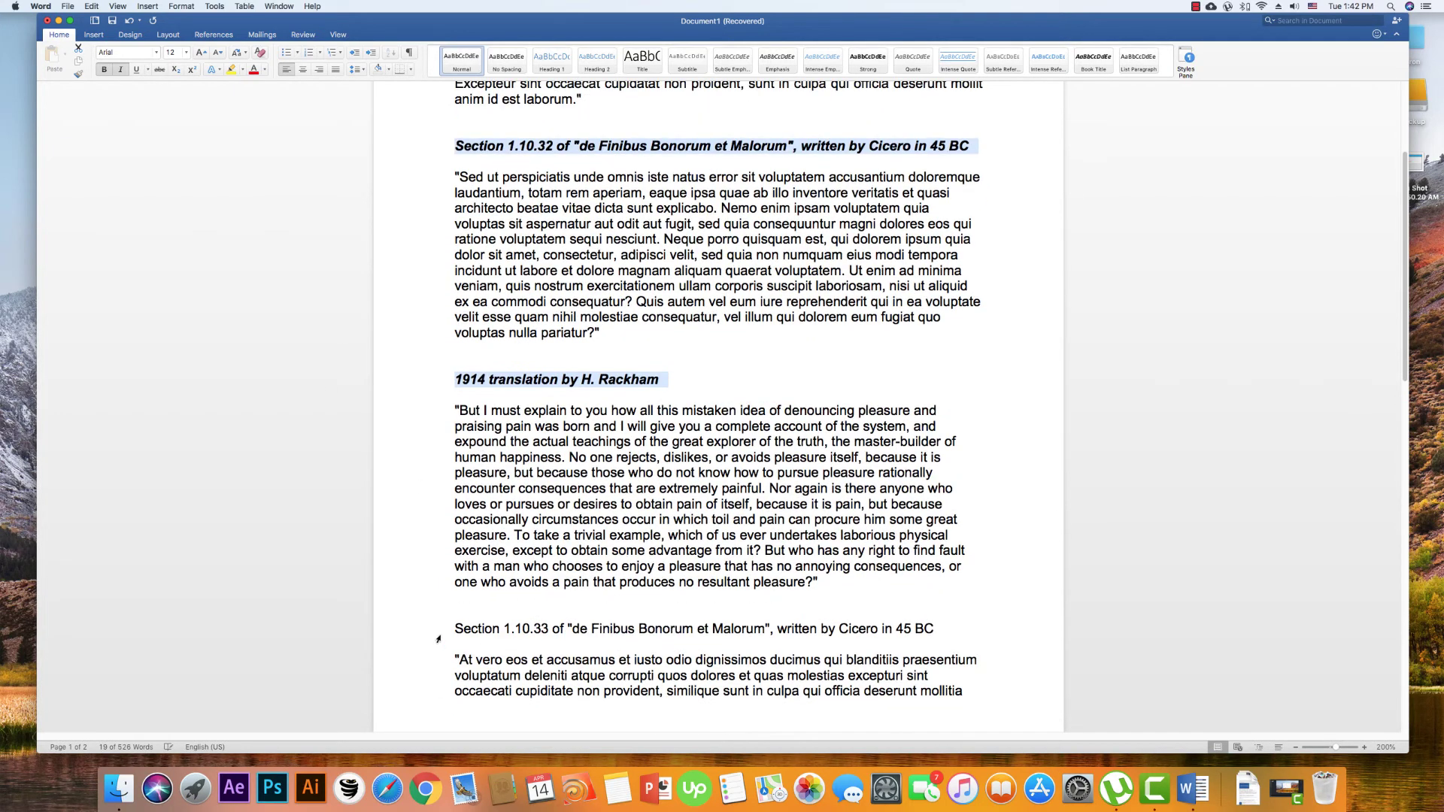
{"action": "left_click", "coordinate": [420, 380]}
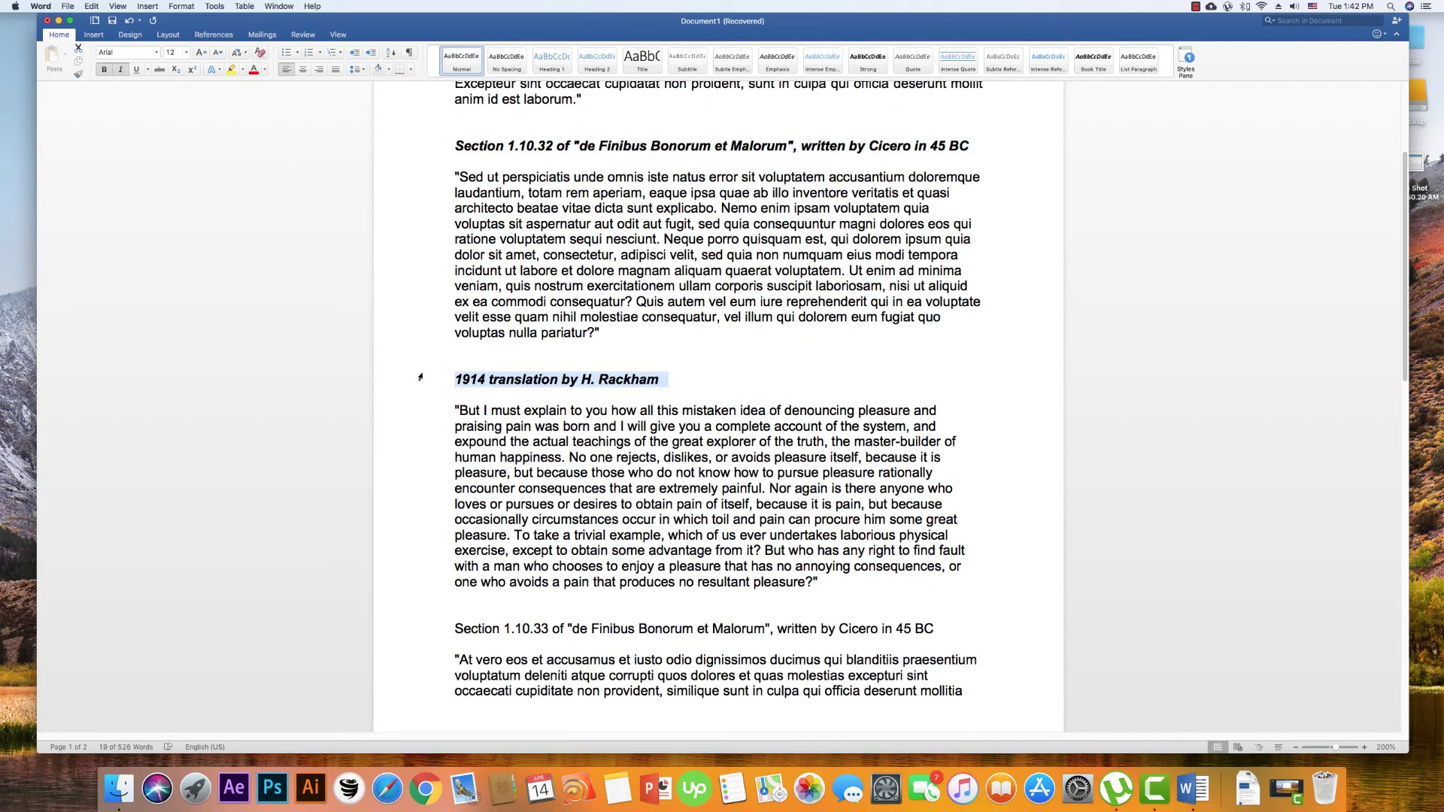
{"action": "left_click", "coordinate": [78, 73]}
{"action": "left_click_drag", "start_coordinate": [455, 628], "coordinate": [932, 629]}
{"action": "scroll", "coordinate": [665, 558], "scroll_direction": "up", "scroll_amount": 5}
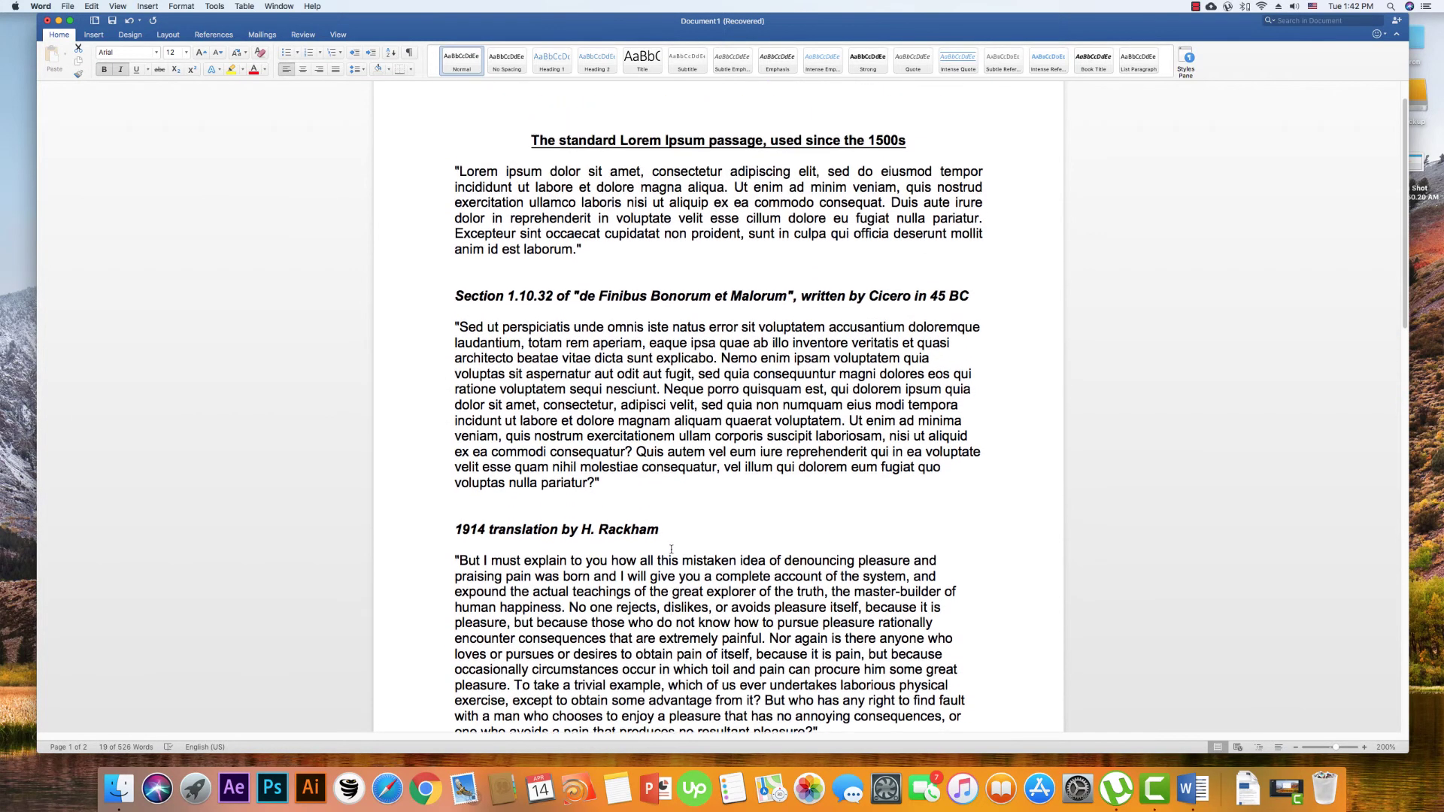
{"action": "scroll", "coordinate": [696, 495], "scroll_direction": "down", "scroll_amount": 3}
{"action": "scroll", "coordinate": [677, 413], "scroll_direction": "up", "scroll_amount": 3}
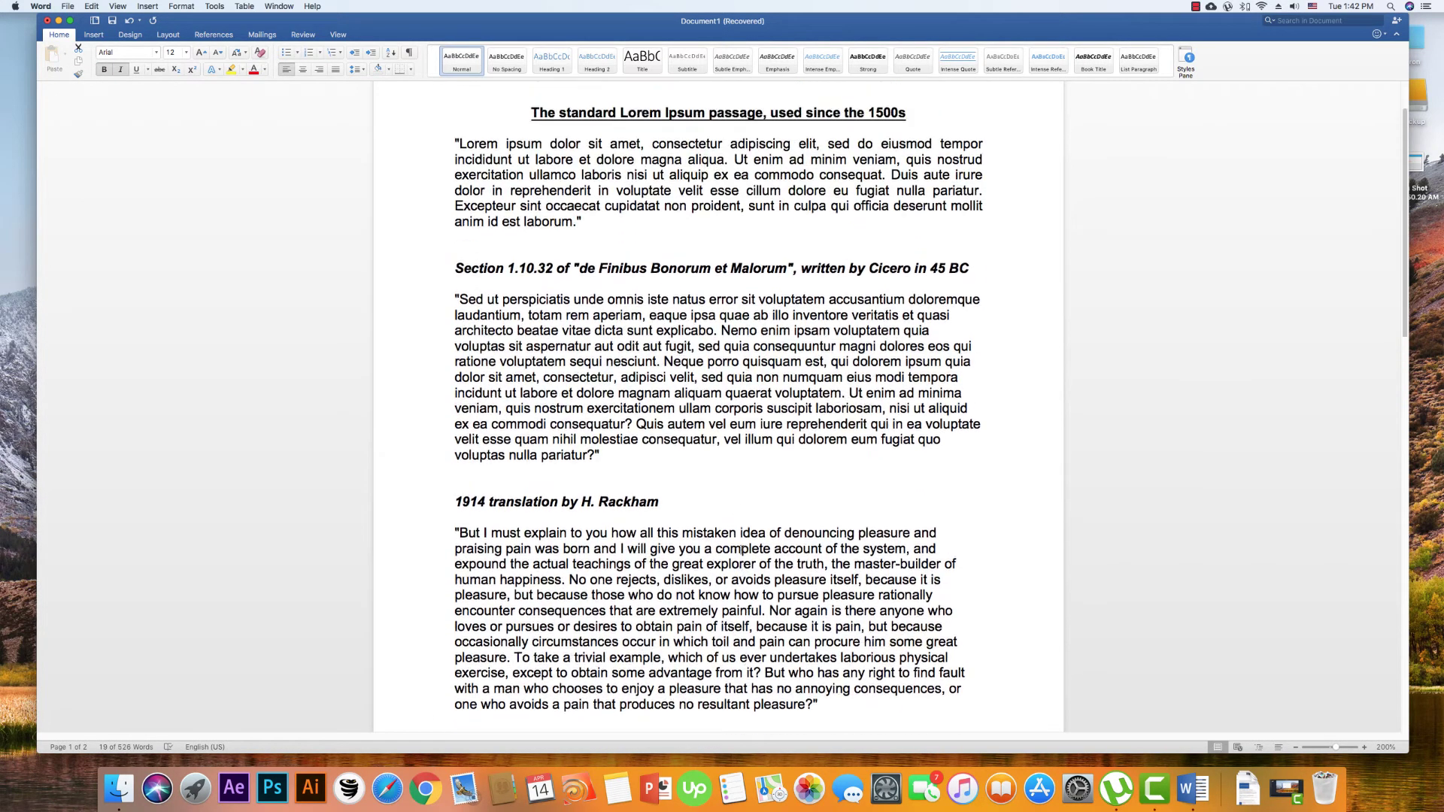
{"action": "left_click", "coordinate": [657, 330]}
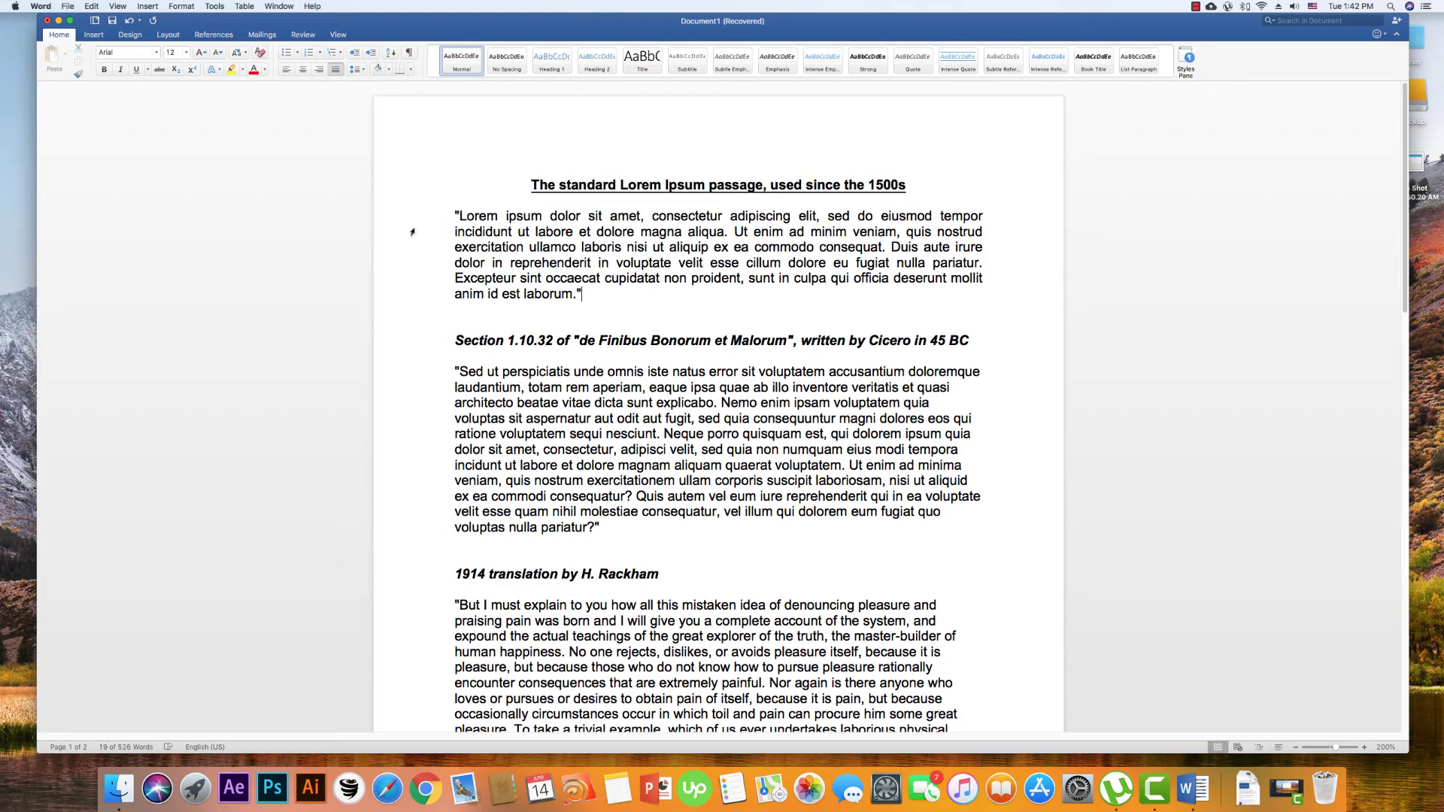
Set the font size of the title "The standard Lorem Ipsum passage, used since the 1500s" to 15.
{"action": "left_click", "coordinate": [426, 191]}
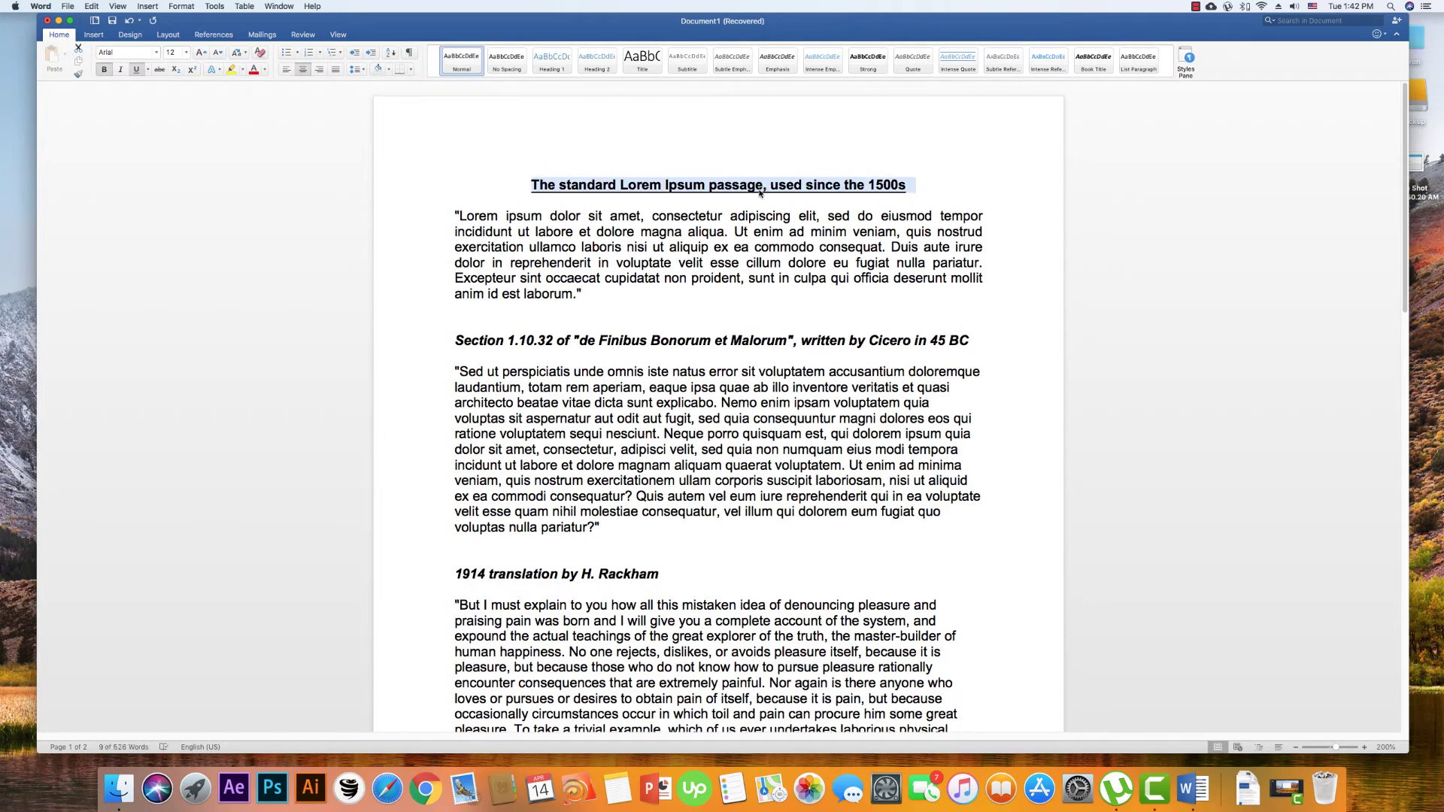
{"action": "left_click", "coordinate": [479, 216]}
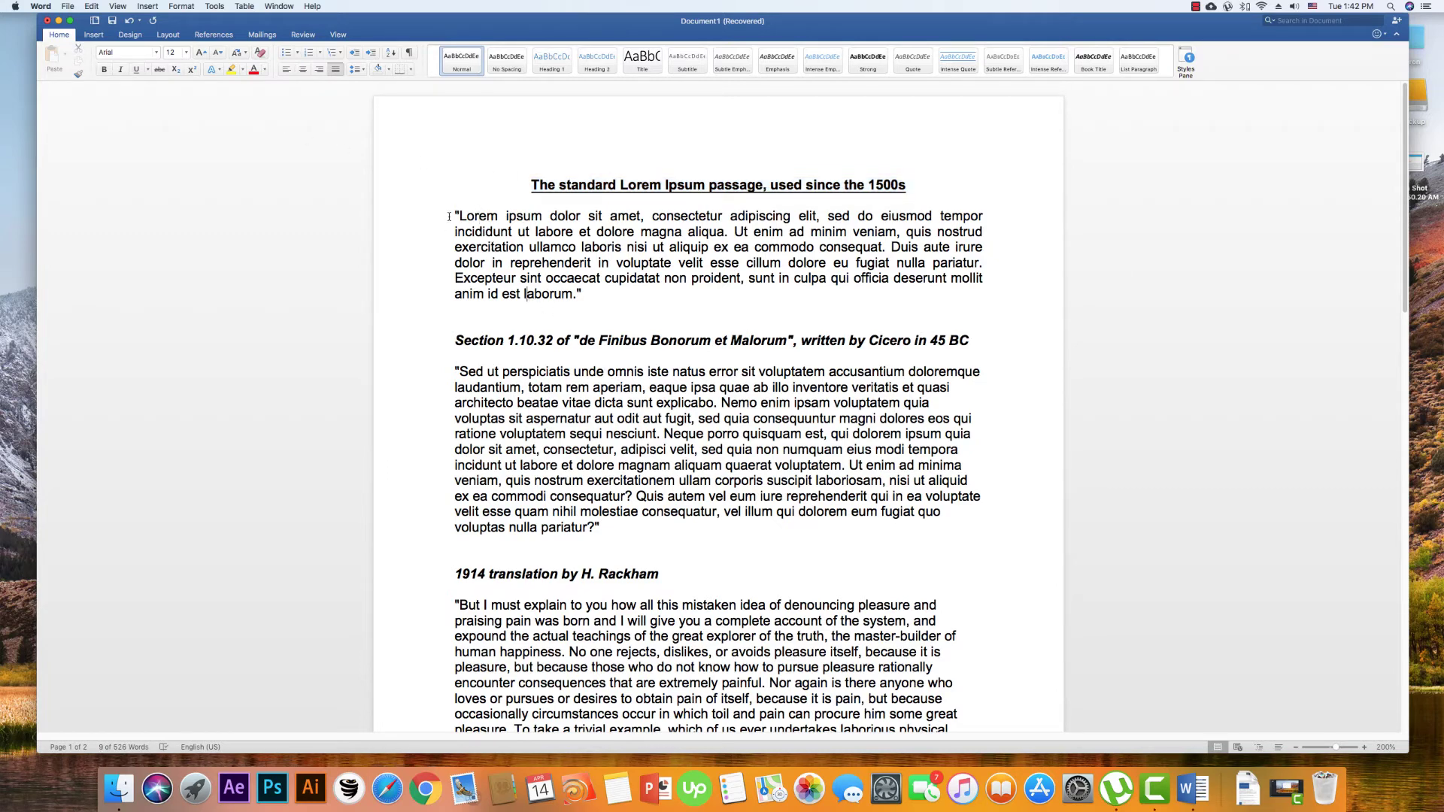
{"action": "left_click", "coordinate": [406, 185]}
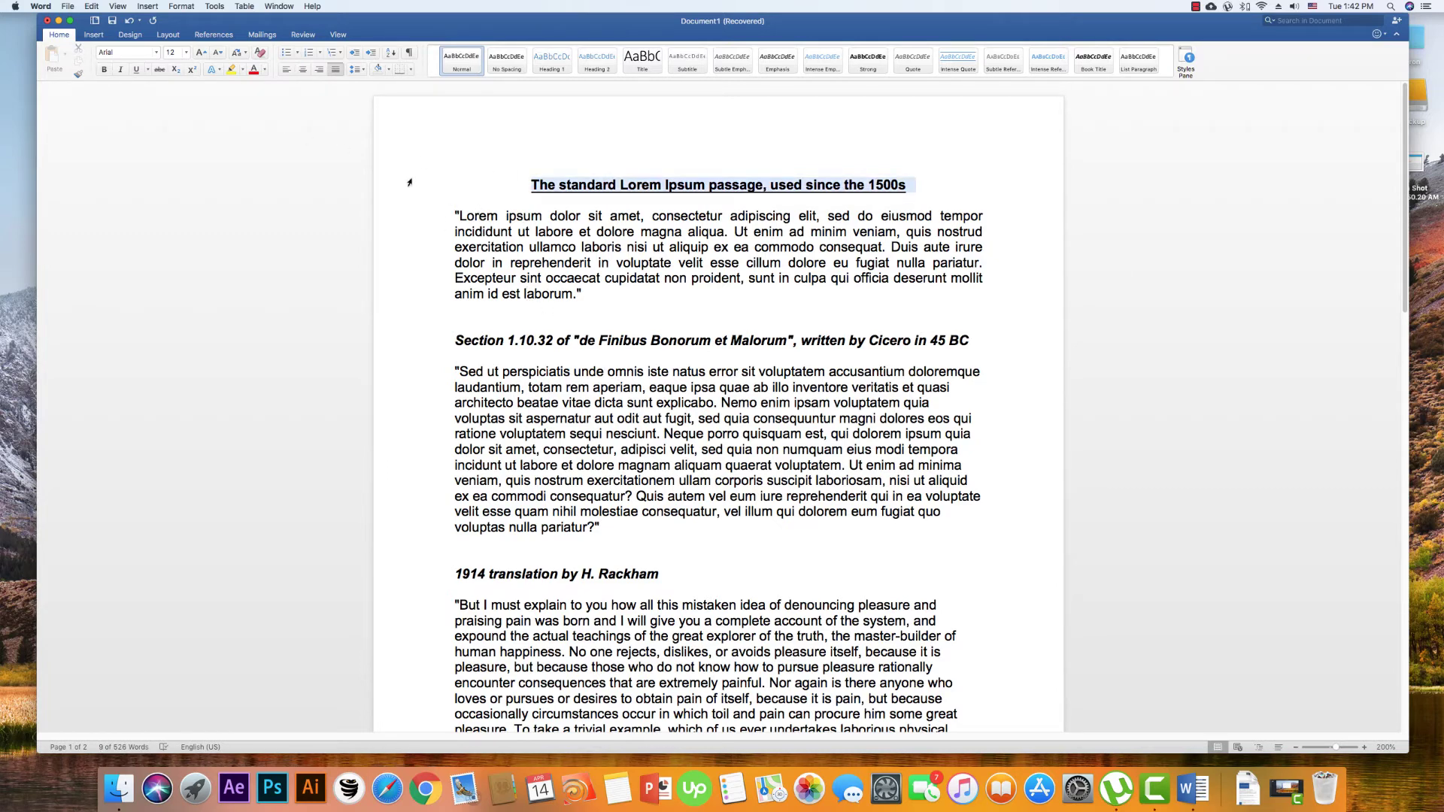
{"action": "left_click", "coordinate": [202, 54]}
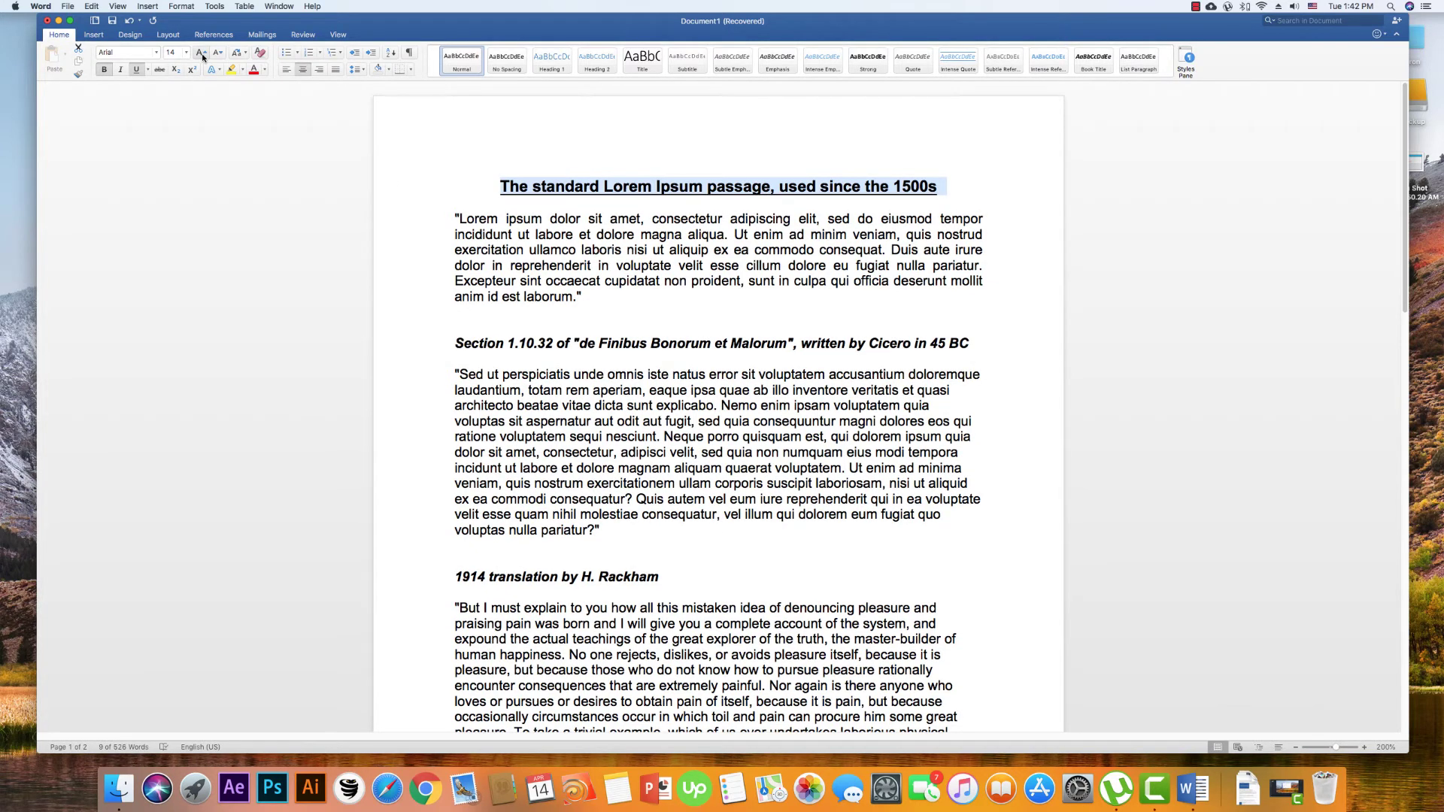
{"action": "left_click", "coordinate": [188, 52]}
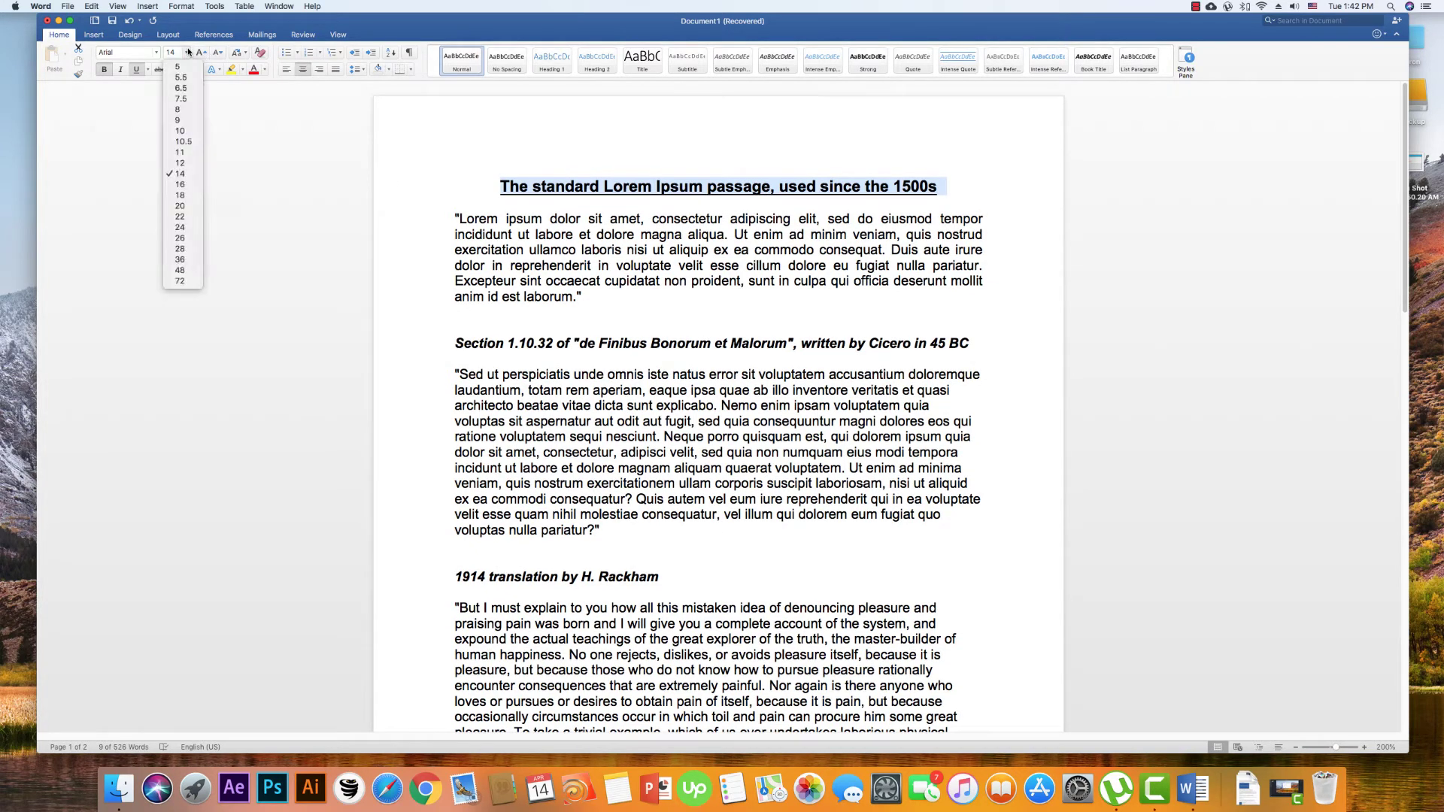
{"action": "left_click", "coordinate": [188, 52]}
{"action": "left_click", "coordinate": [167, 52]}
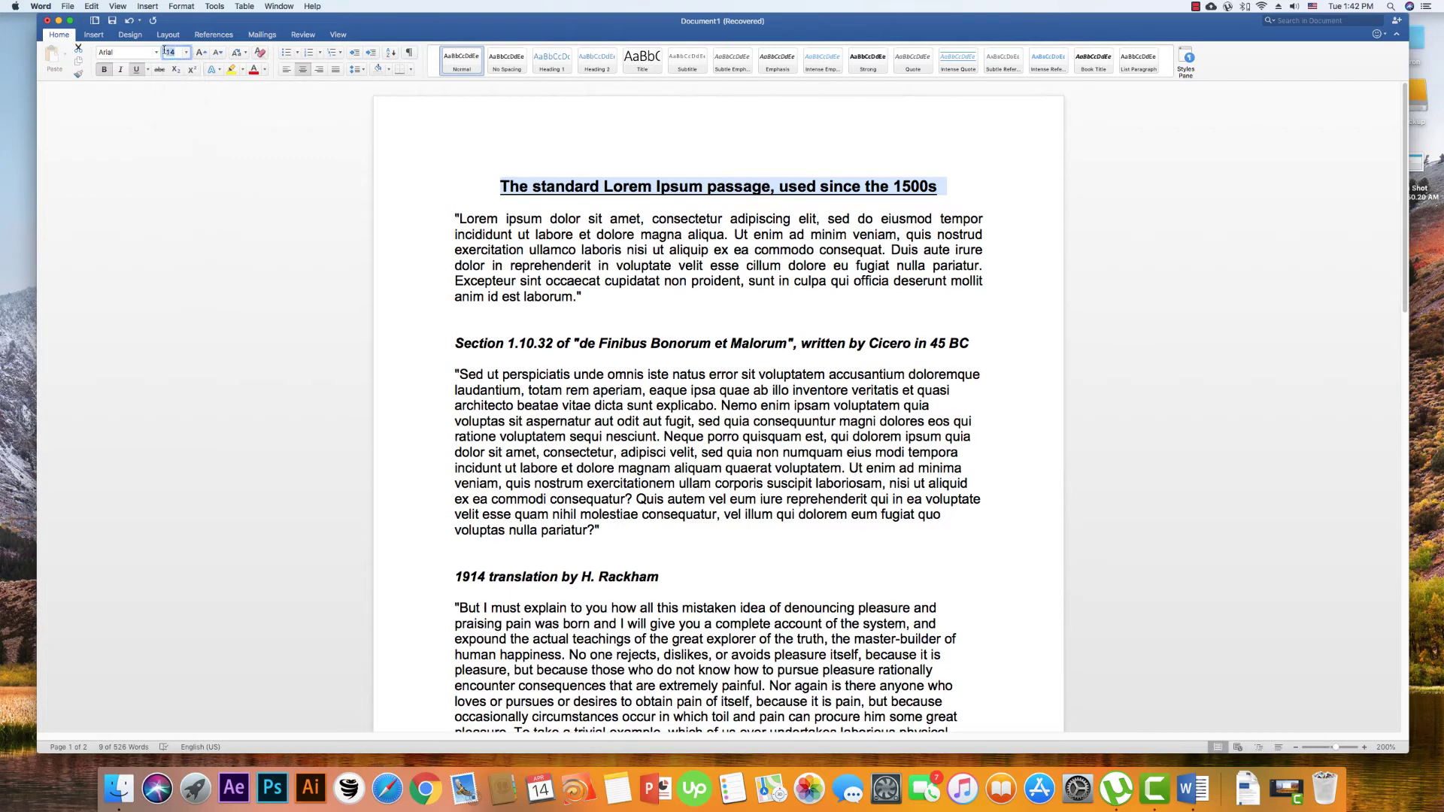
{"action": "type", "text": "15"}
{"action": "key", "text": "Return"}
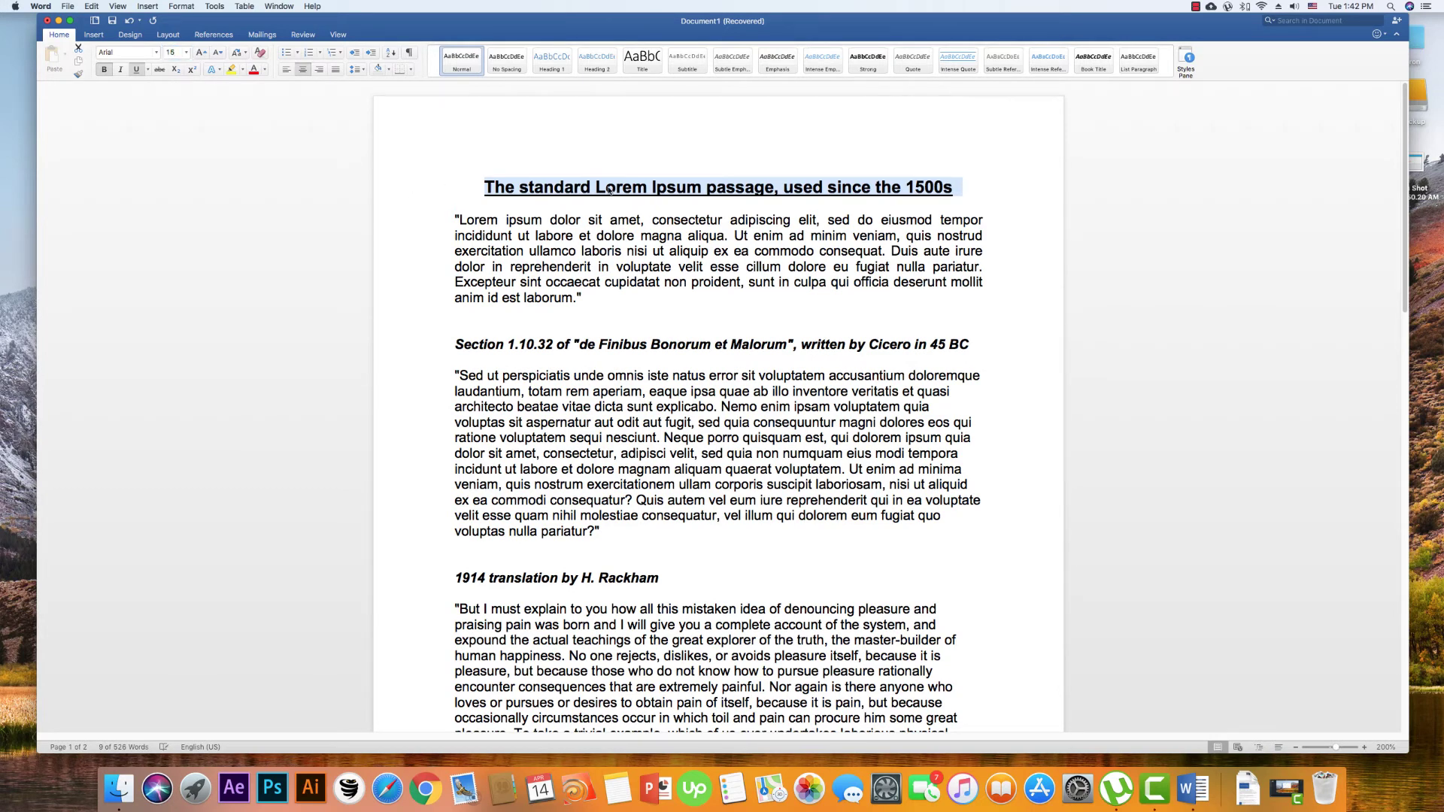
Select the "Section 1.10.32", "1914 translation" and "Section 1.10.33" headings together and set their font size to 13.
{"action": "left_click_drag", "start_coordinate": [443, 219], "coordinate": [445, 285]}
{"action": "left_click", "coordinate": [453, 346]}
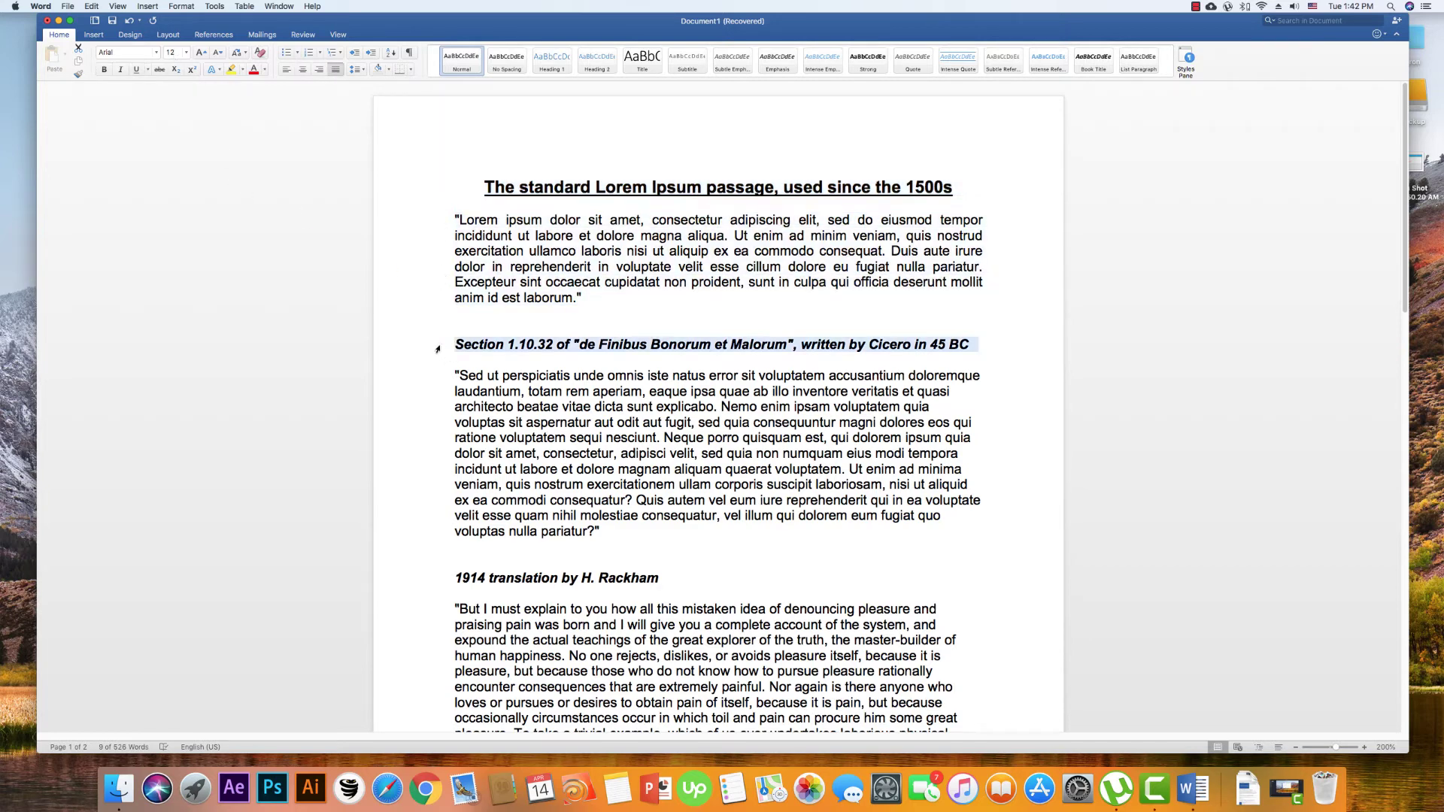
{"action": "scroll", "coordinate": [492, 463], "scroll_direction": "down", "scroll_amount": 3}
{"action": "scroll", "coordinate": [492, 463], "scroll_direction": "down", "scroll_amount": 2}
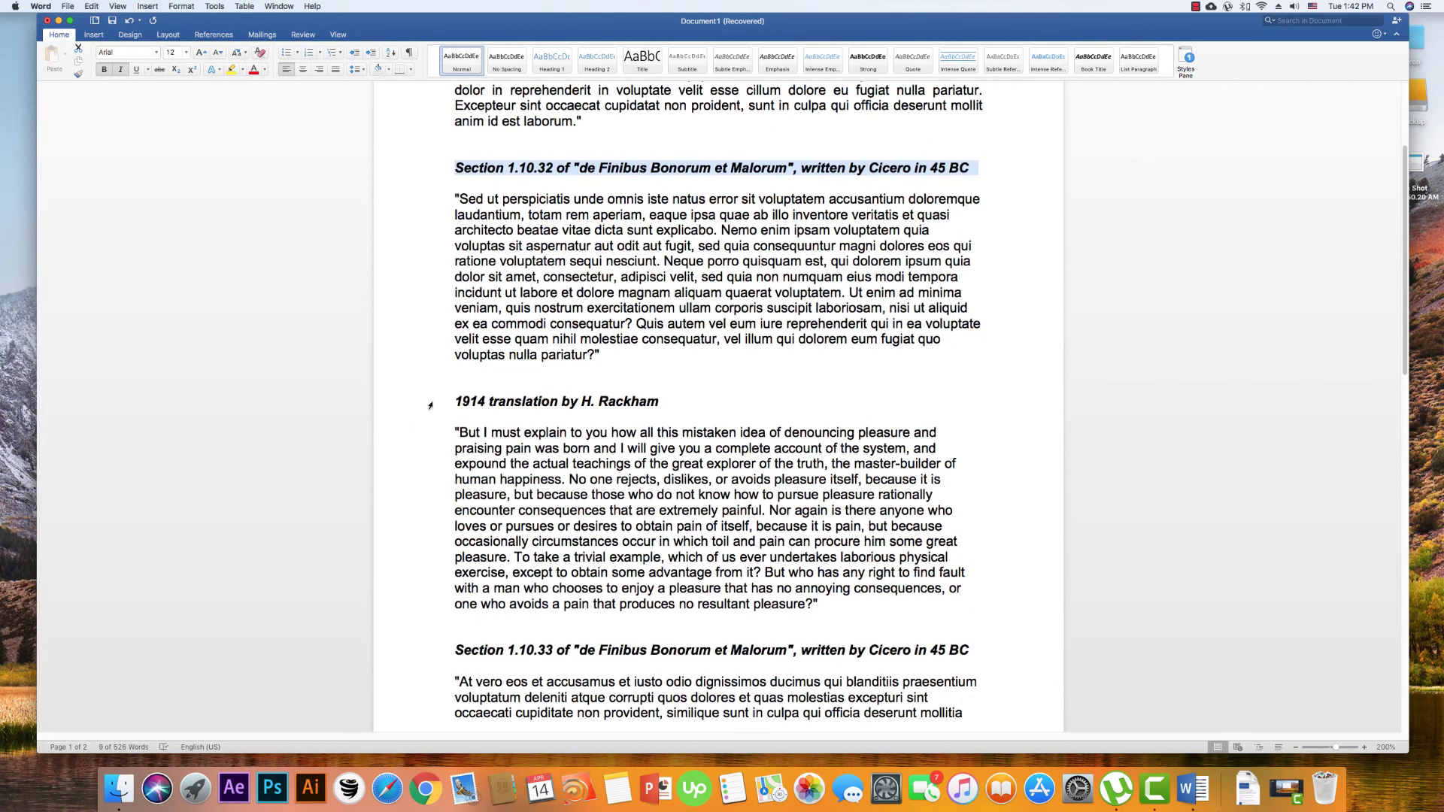
{"action": "left_click", "coordinate": [431, 402], "text": "super"}
{"action": "left_click", "coordinate": [431, 653], "text": "super"}
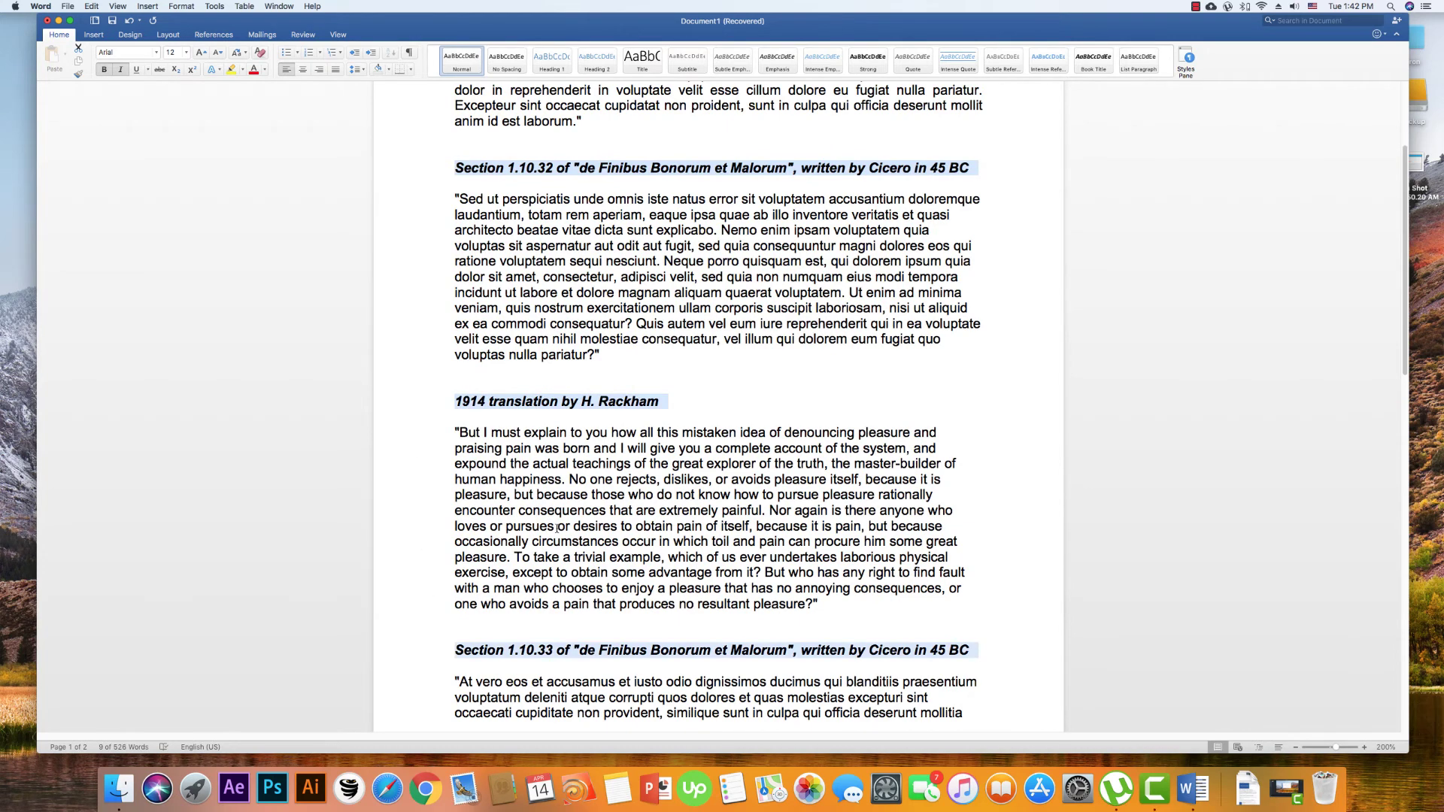
{"action": "scroll", "coordinate": [482, 423], "scroll_direction": "up", "scroll_amount": 4}
{"action": "left_click", "coordinate": [168, 52]}
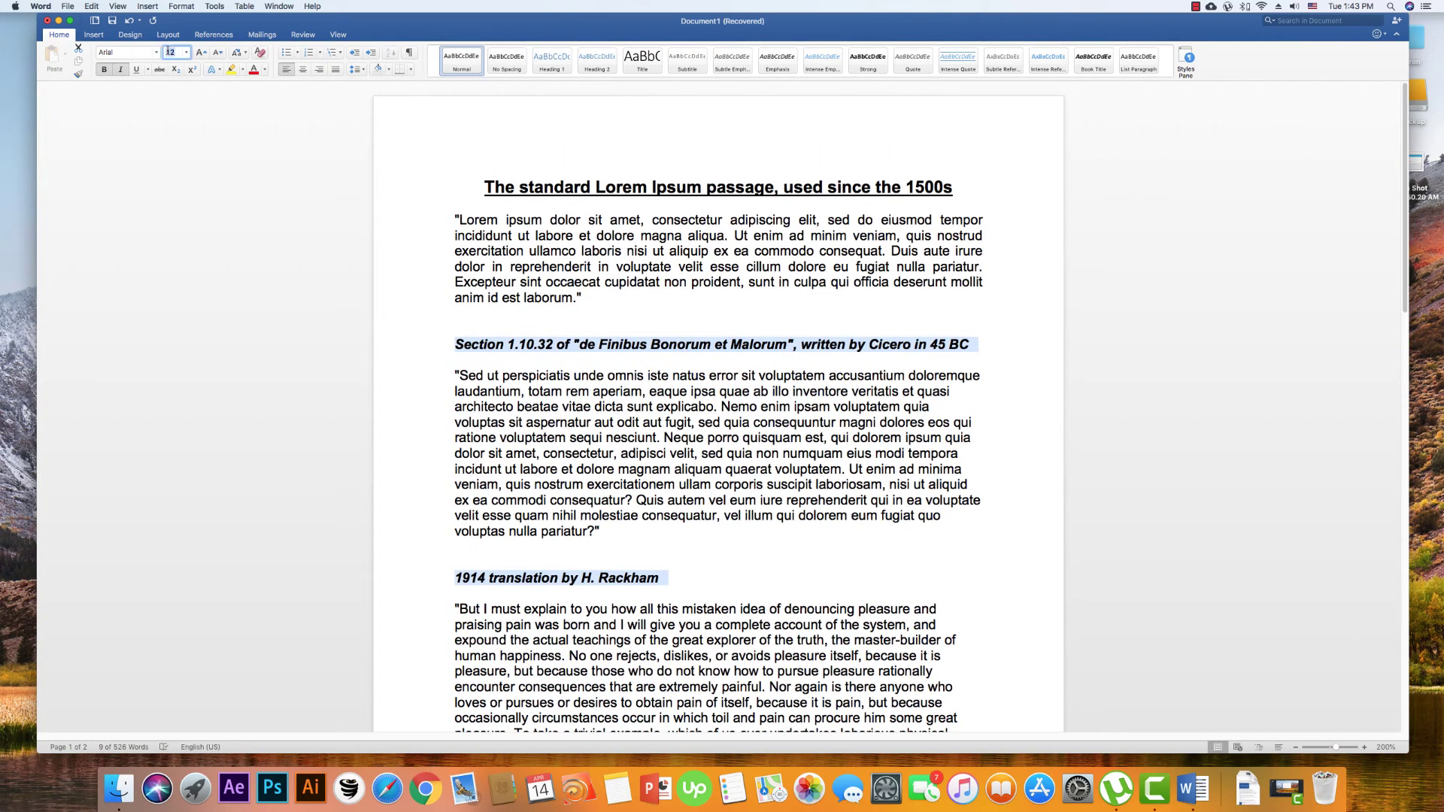
{"action": "left_click", "coordinate": [201, 52]}
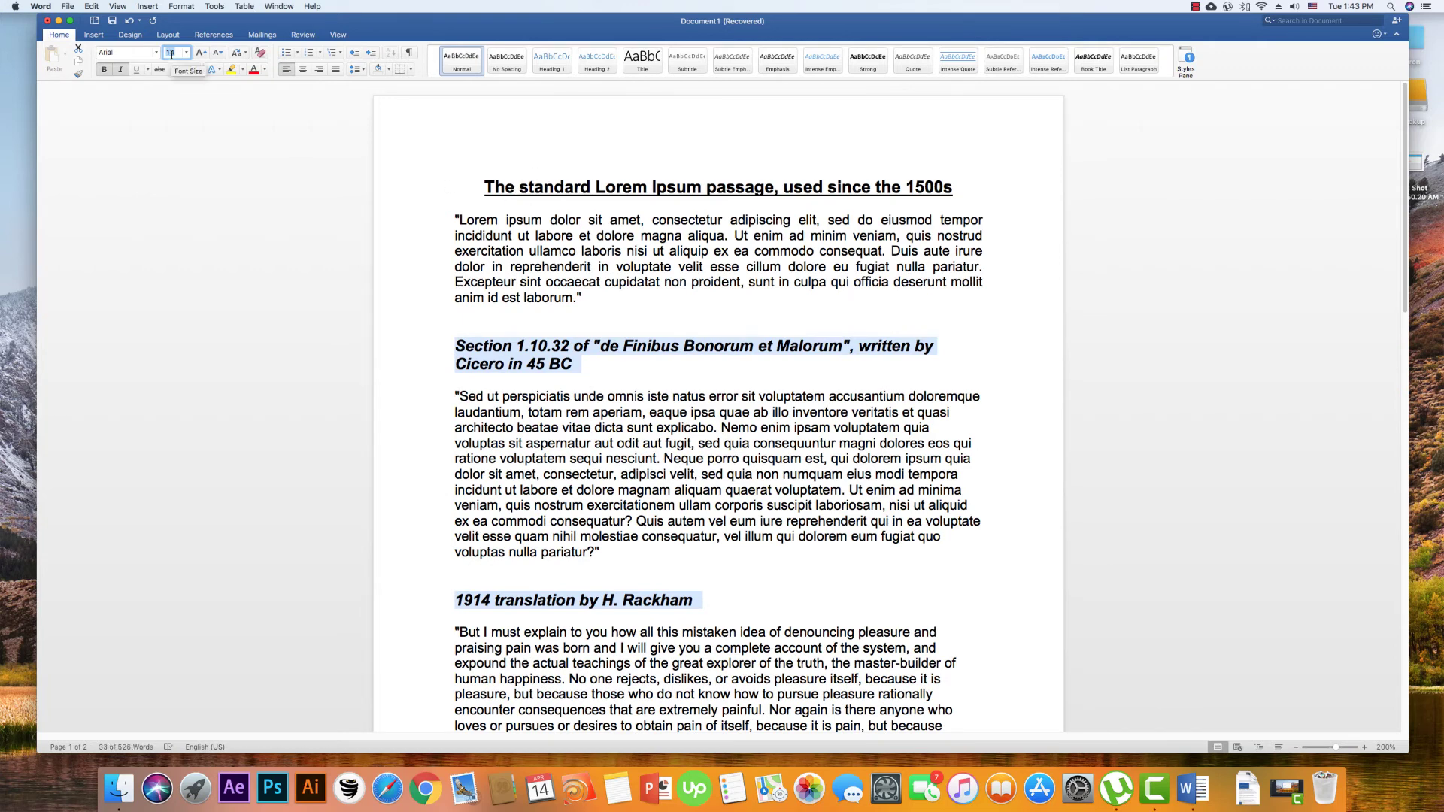
{"action": "type", "text": "13"}
{"action": "key", "text": "Return"}
{"action": "scroll", "coordinate": [526, 406], "scroll_direction": "down", "scroll_amount": 5}
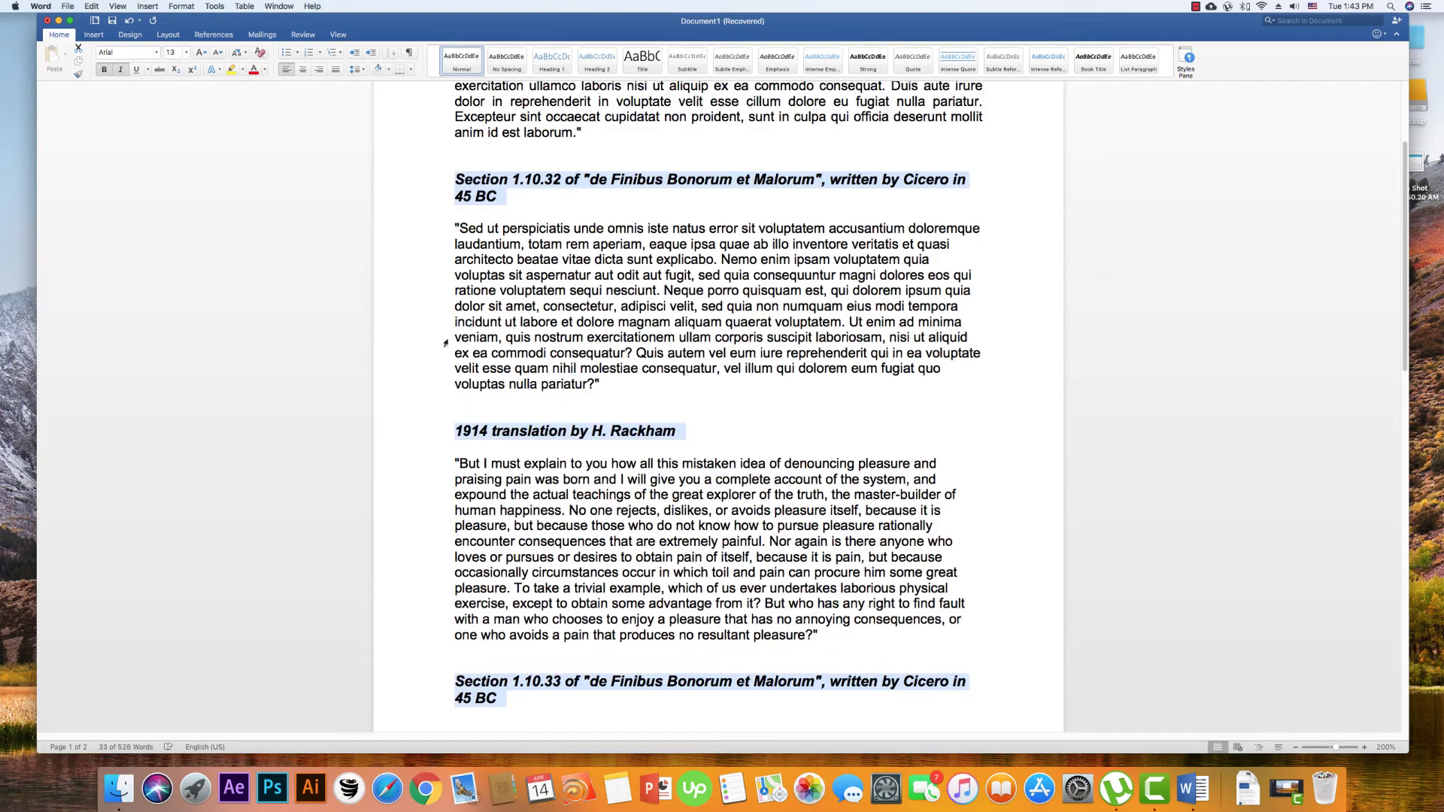
{"action": "scroll", "coordinate": [526, 406], "scroll_direction": "up", "scroll_amount": 5}
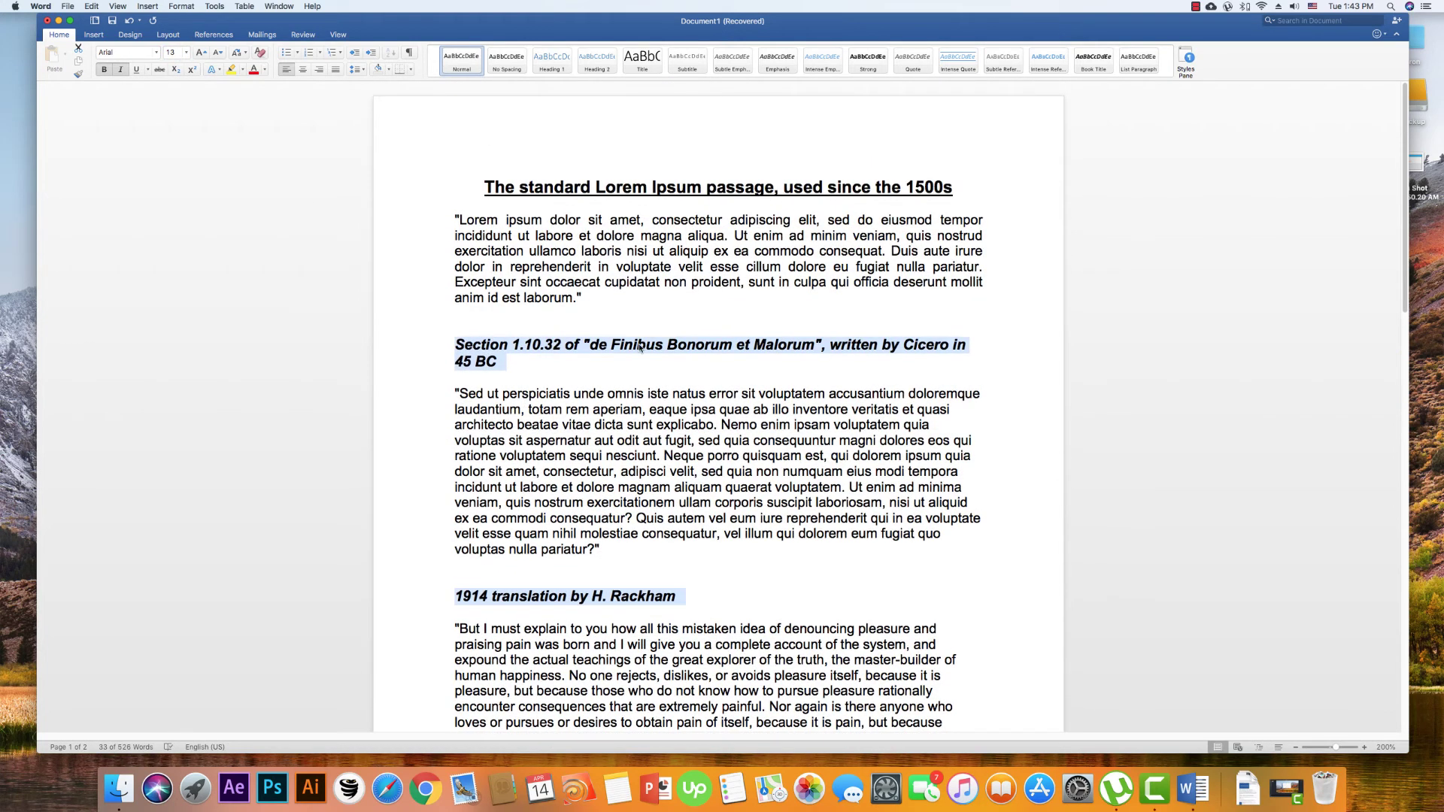
Set the line spacing of the whole document to 1.5.
{"action": "left_click", "coordinate": [533, 237]}
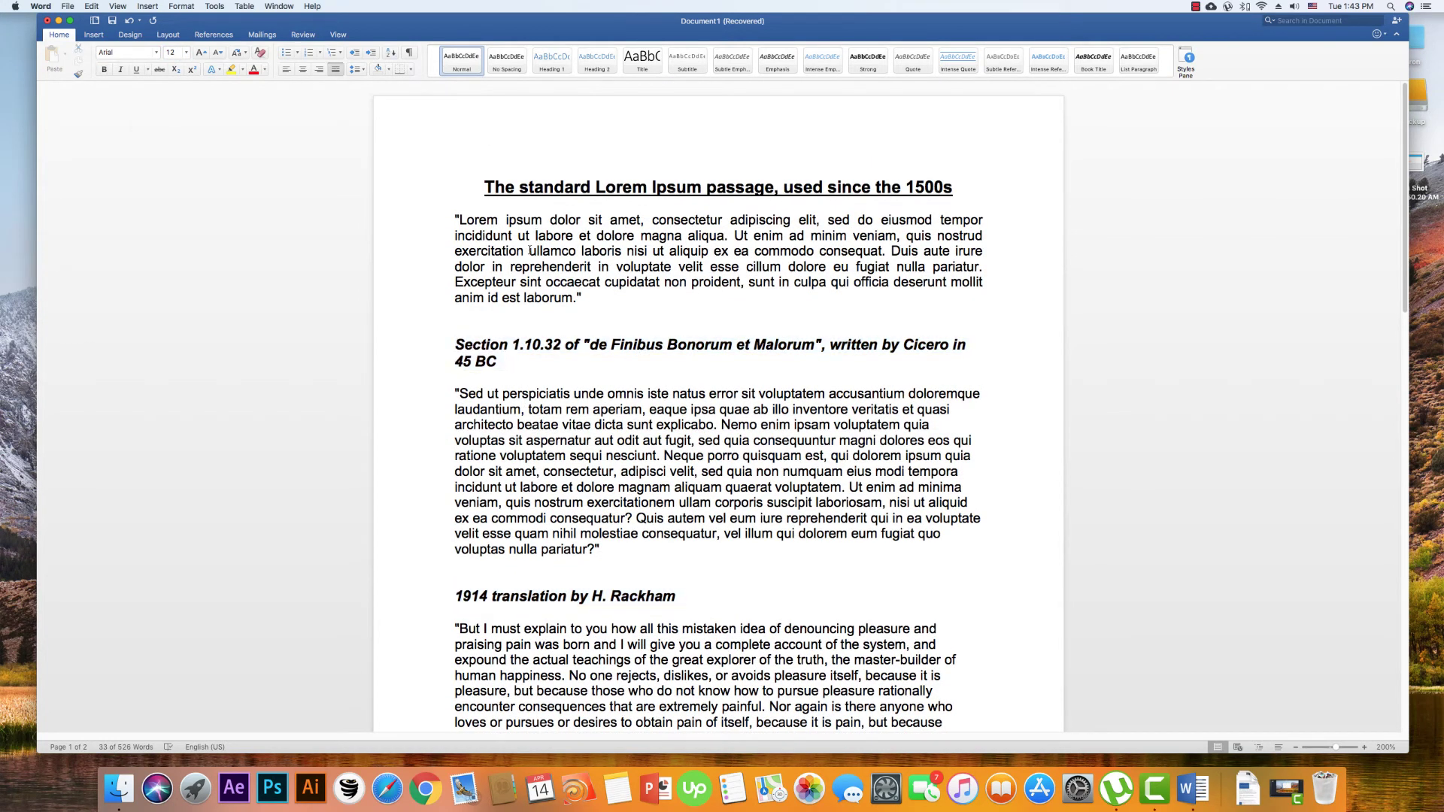
{"action": "key", "text": "super+a"}
{"action": "left_click", "coordinate": [358, 69]}
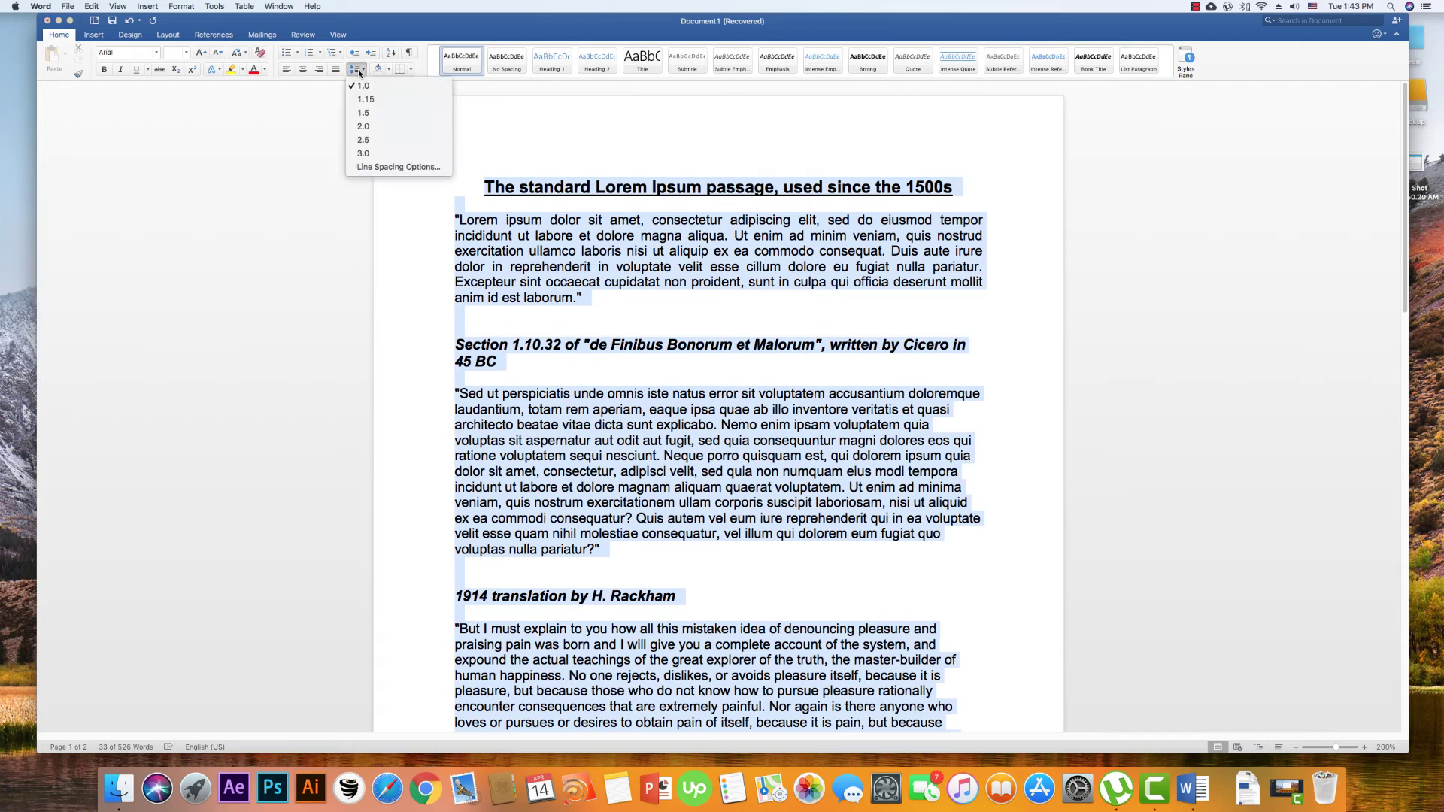
{"action": "left_click", "coordinate": [362, 112]}
{"action": "left_click", "coordinate": [638, 265]}
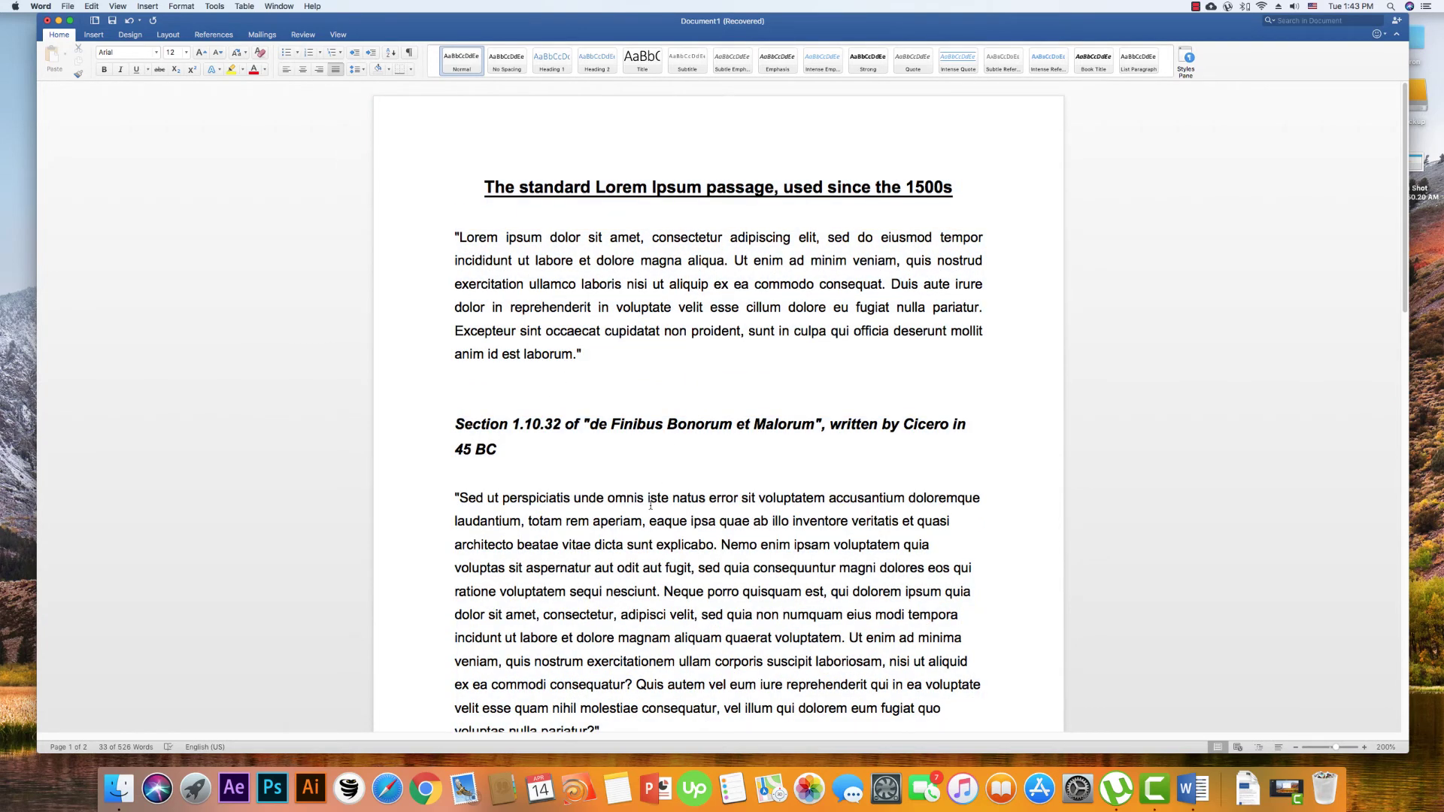
{"action": "scroll", "coordinate": [662, 463], "scroll_direction": "down", "scroll_amount": 6}
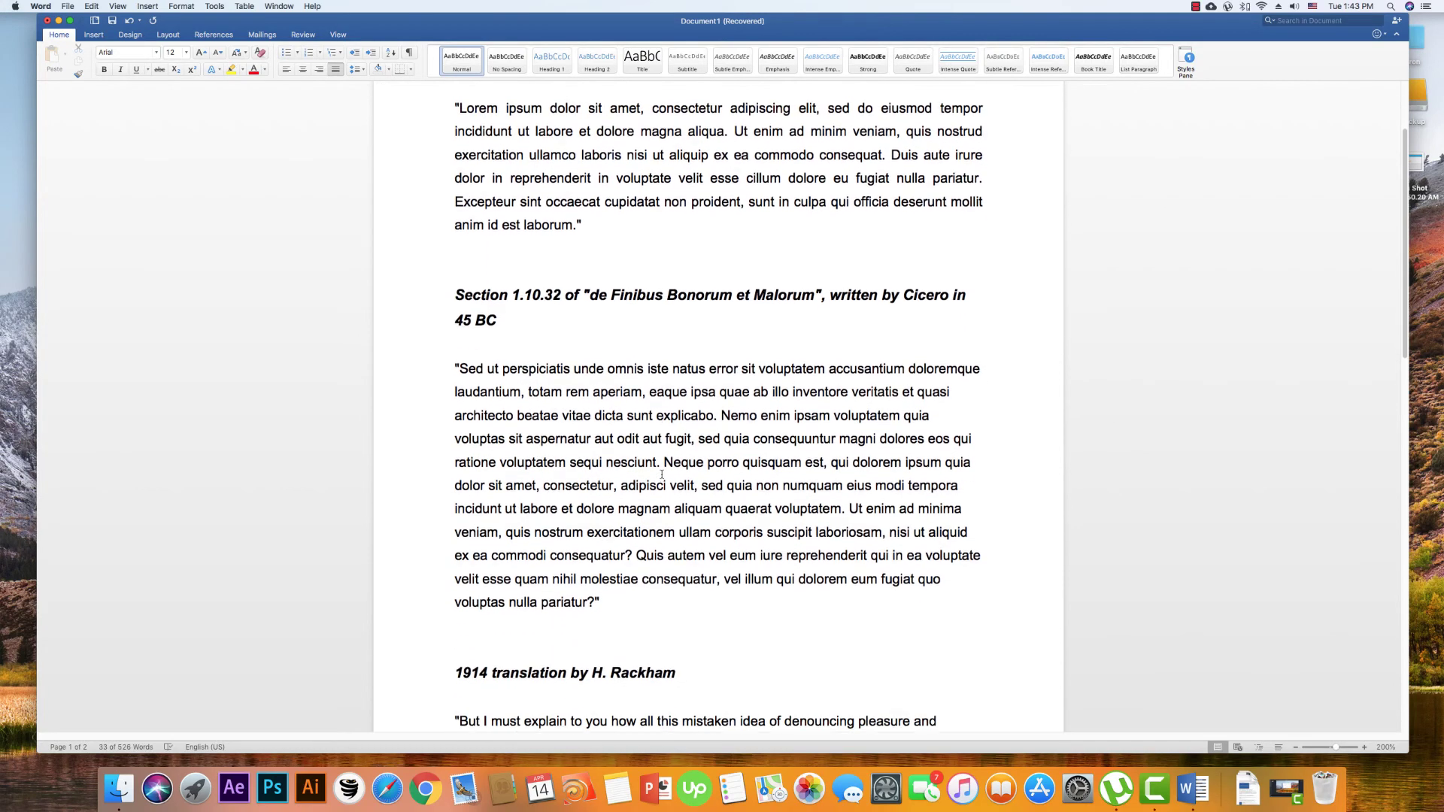
Select the whole document and switch its line spacing to single, 1.5 and double in turn.
{"action": "scroll", "coordinate": [665, 478], "scroll_direction": "down", "scroll_amount": 7}
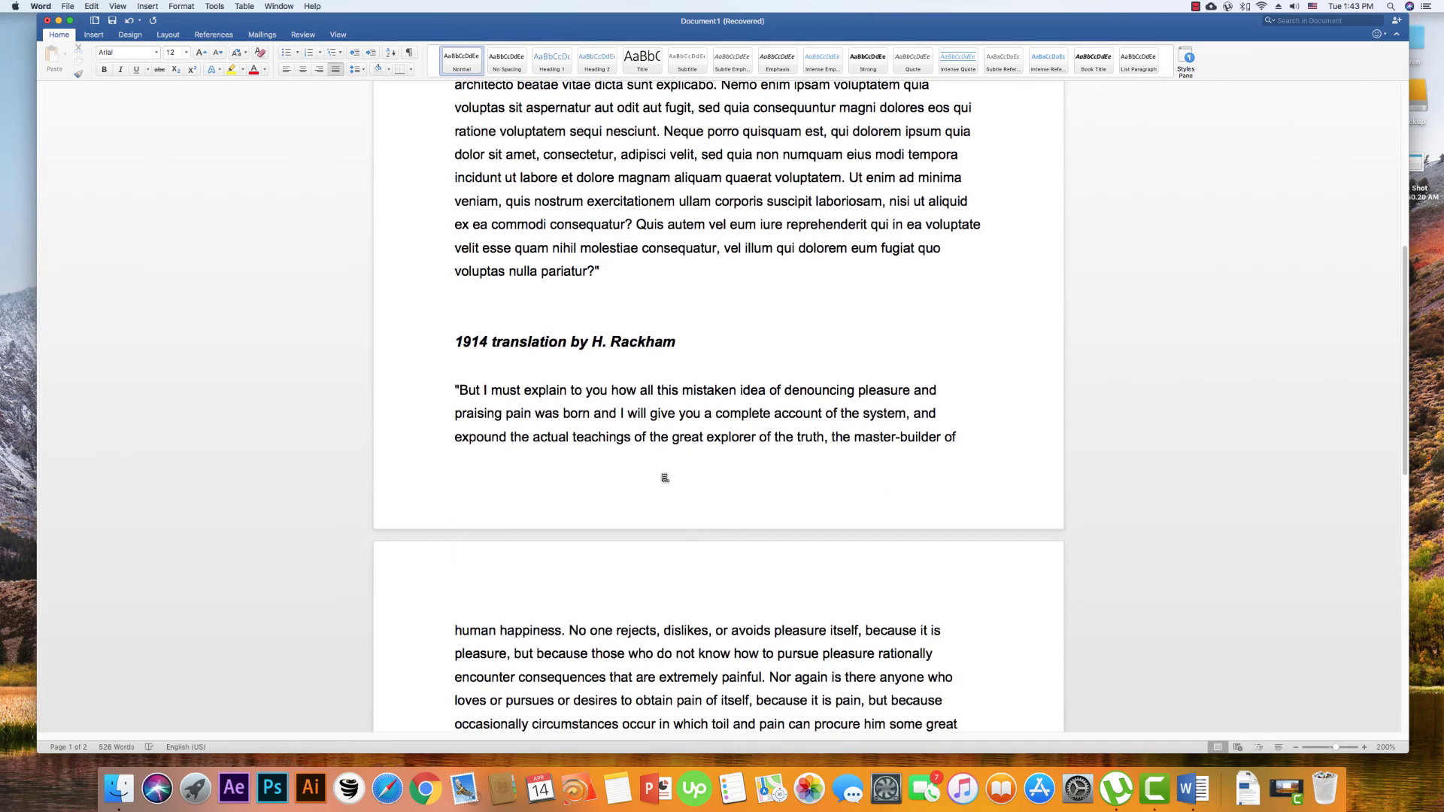
{"action": "scroll", "coordinate": [662, 474], "scroll_direction": "up", "scroll_amount": 13}
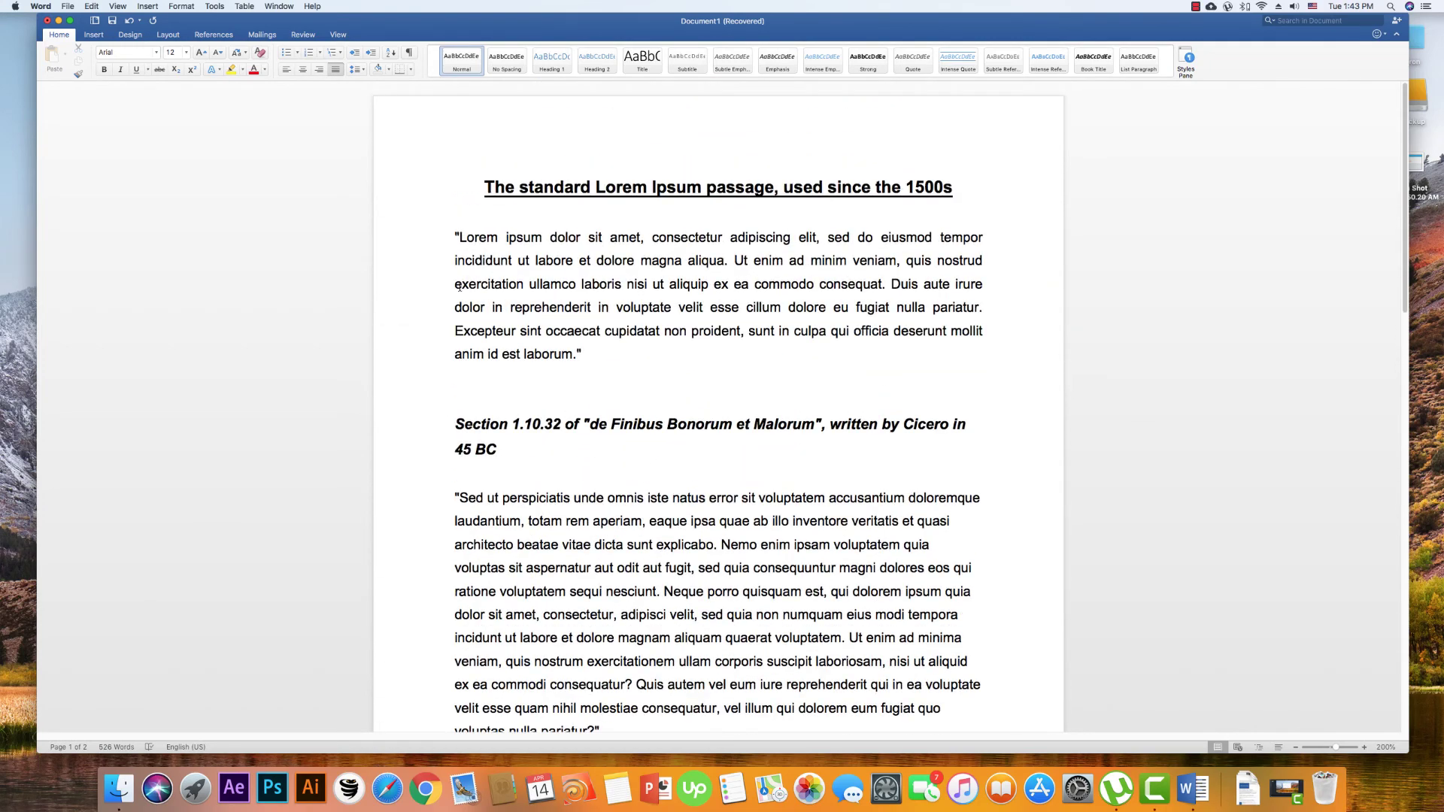
{"action": "key", "text": "super+a"}
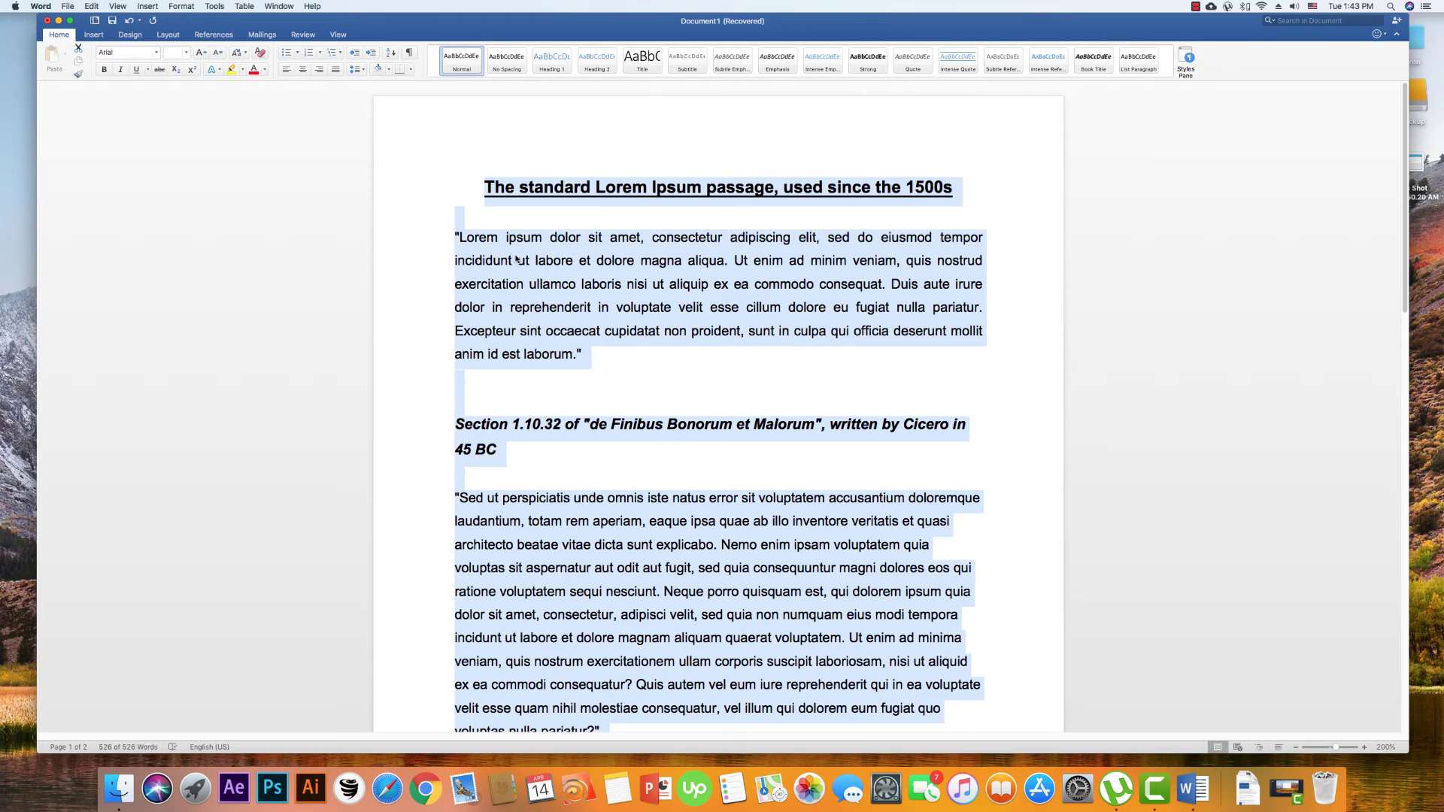
{"action": "key", "text": "super+1"}
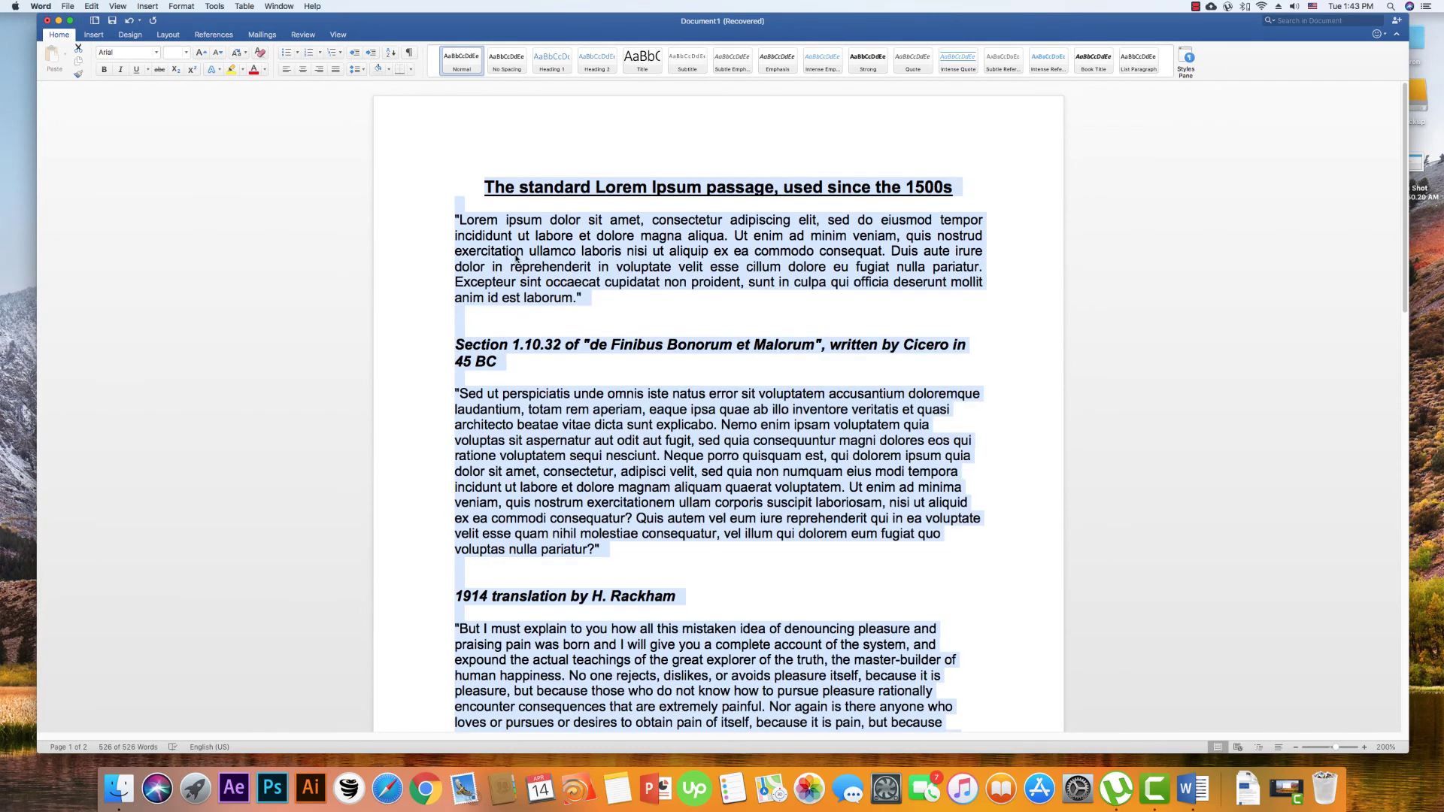
{"action": "key", "text": "super+5"}
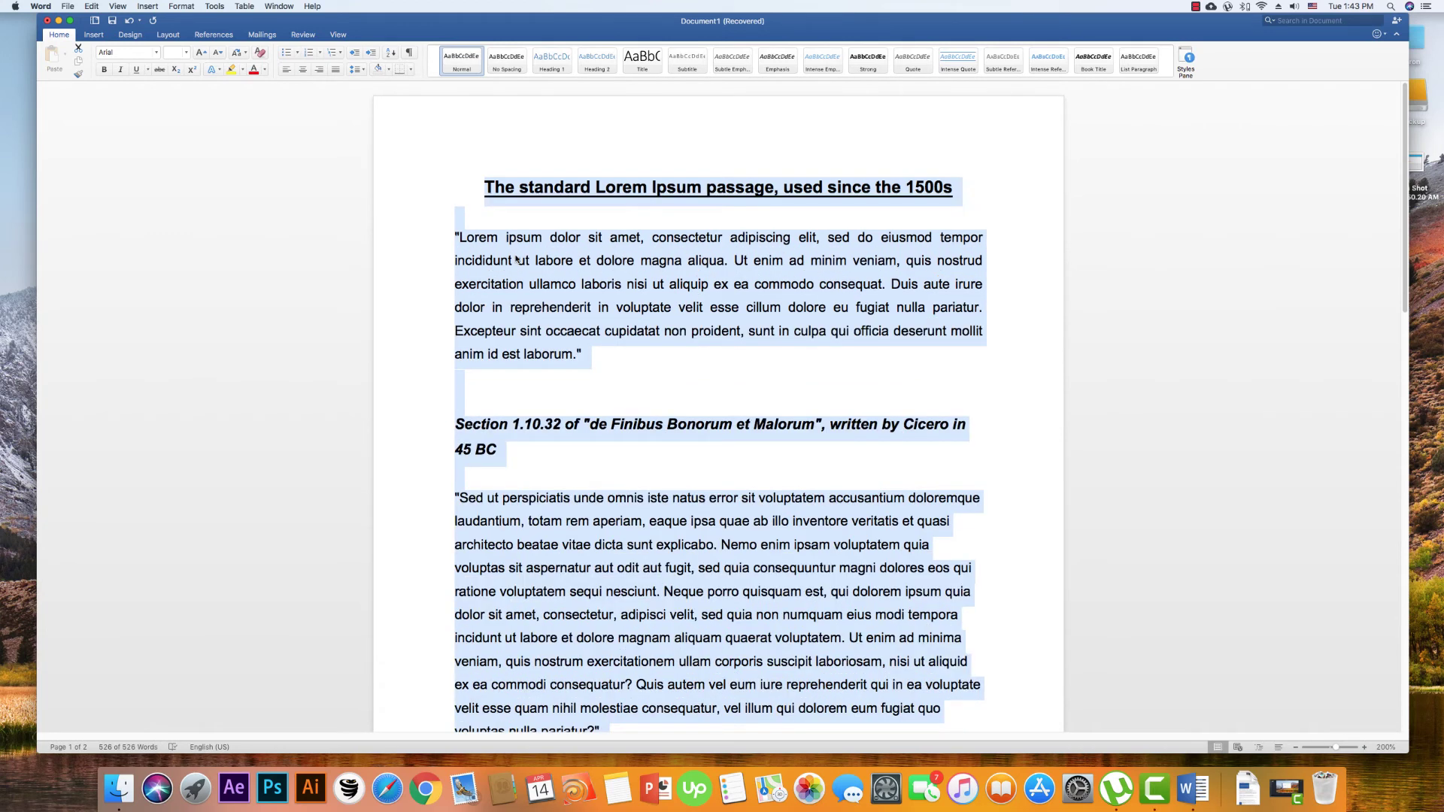
{"action": "key", "text": "super+2"}
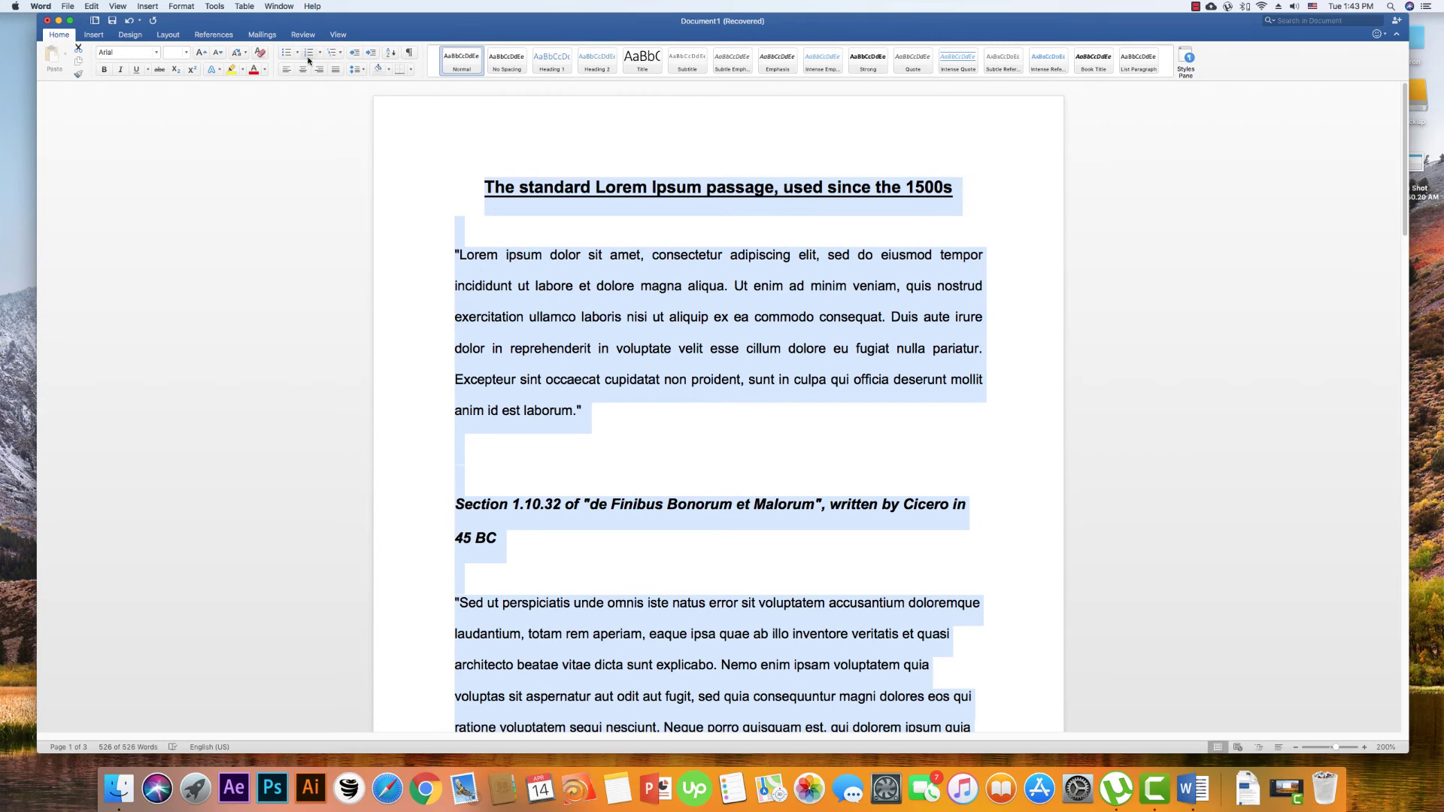
Compare 1.5 and 1.0 line spacing on the whole document, finishing with 1.5, and clear the selection.
{"action": "left_click", "coordinate": [356, 69]}
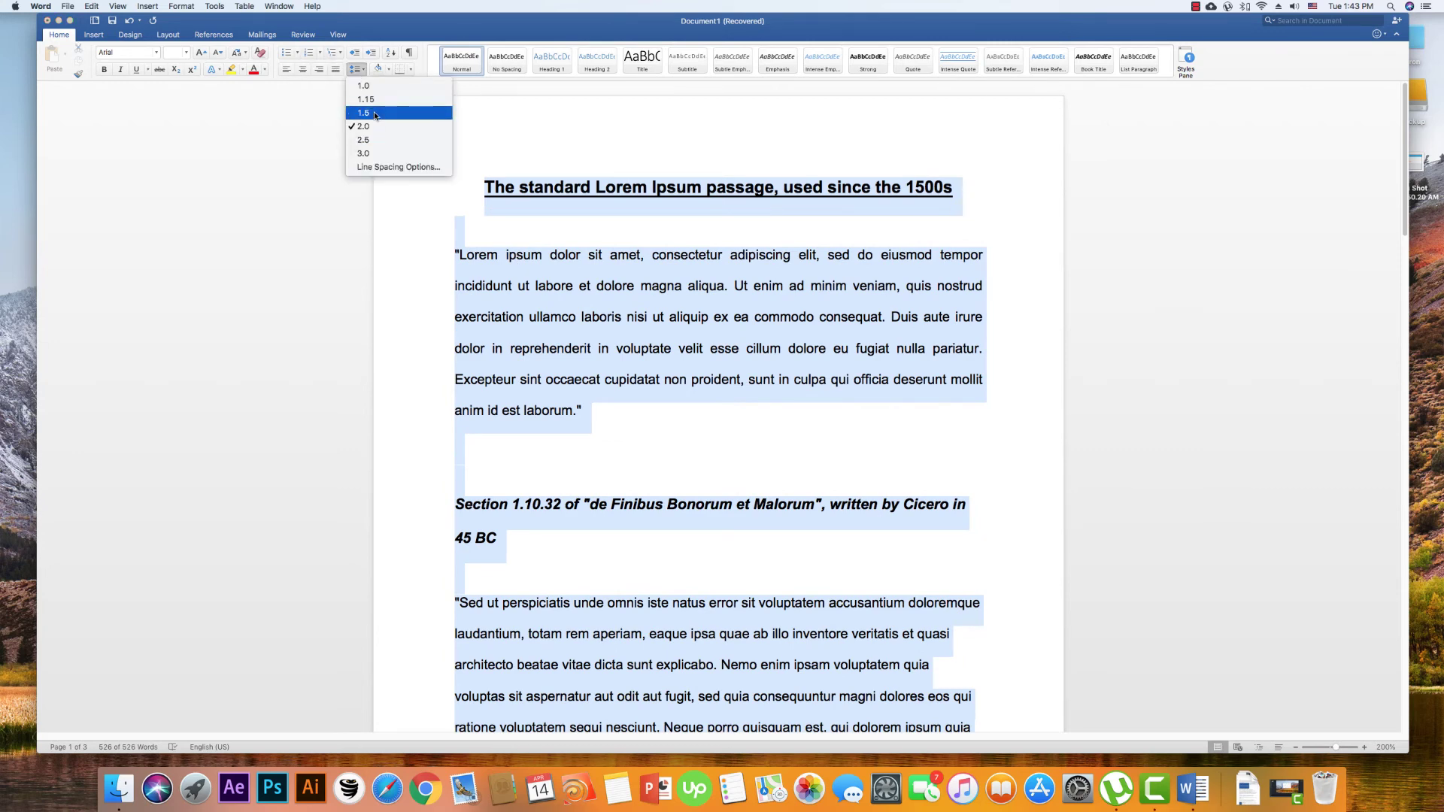
{"action": "left_click", "coordinate": [377, 113]}
{"action": "left_click", "coordinate": [356, 69]}
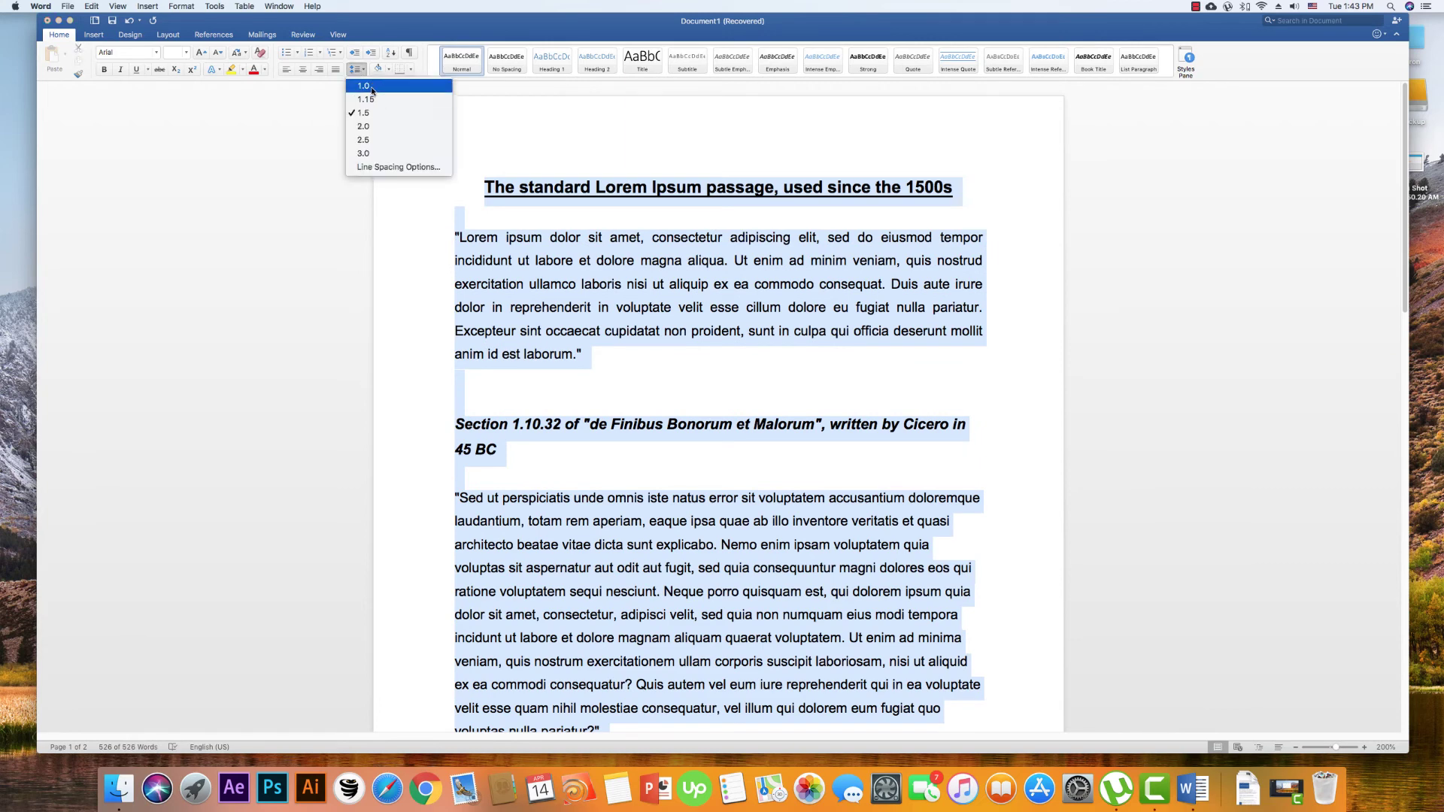
{"action": "left_click", "coordinate": [369, 92]}
{"action": "left_click", "coordinate": [356, 69]}
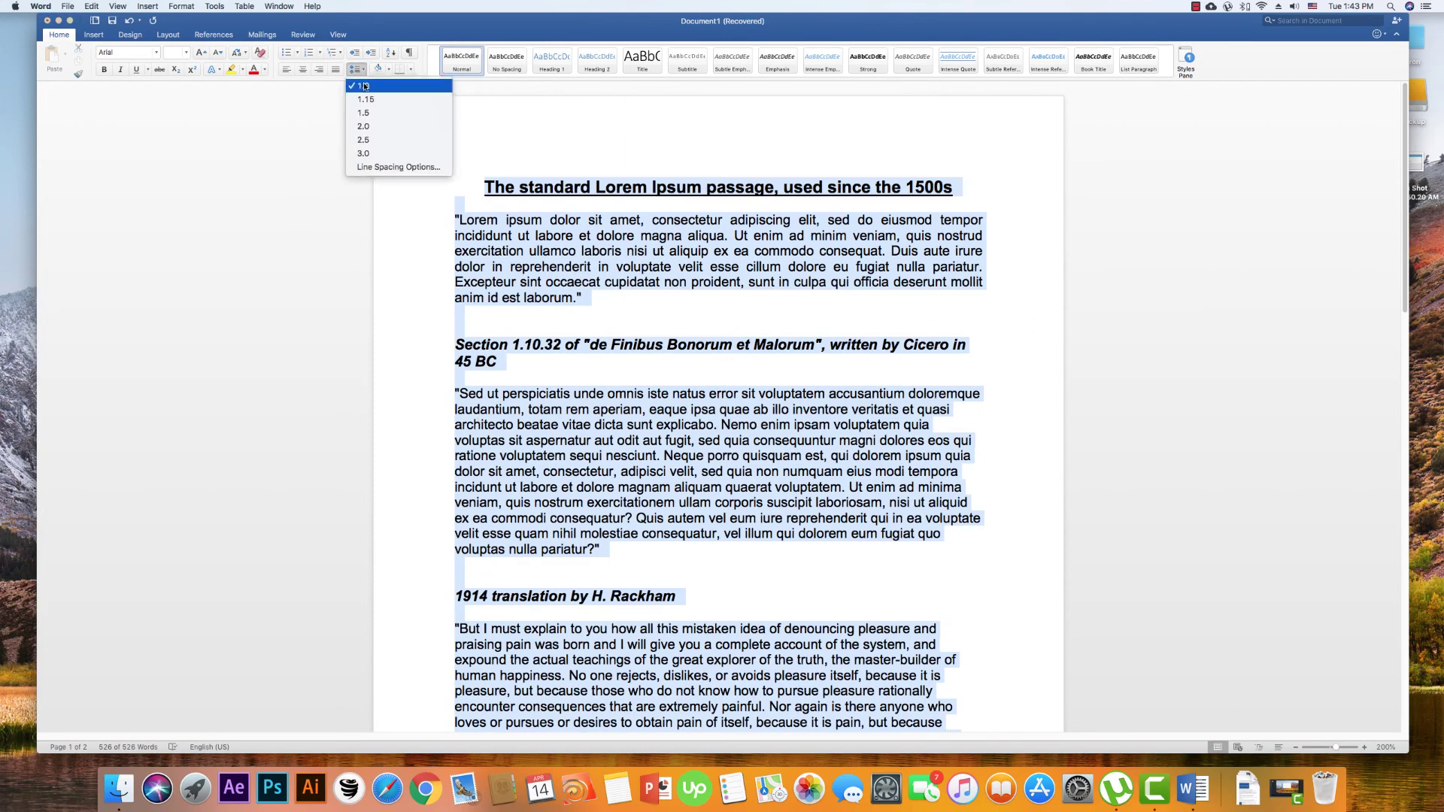
{"action": "left_click", "coordinate": [377, 113]}
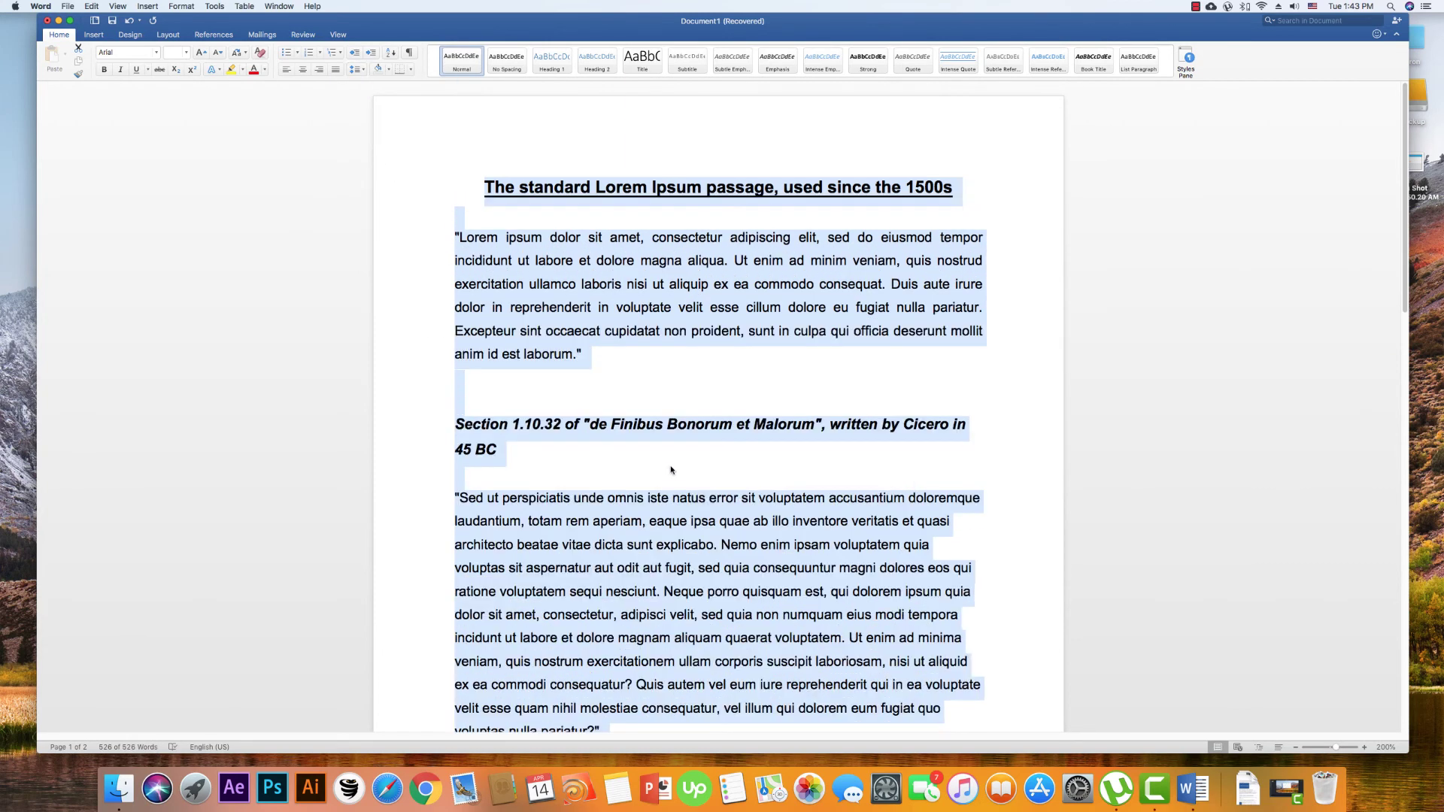
{"action": "left_click", "coordinate": [669, 476]}
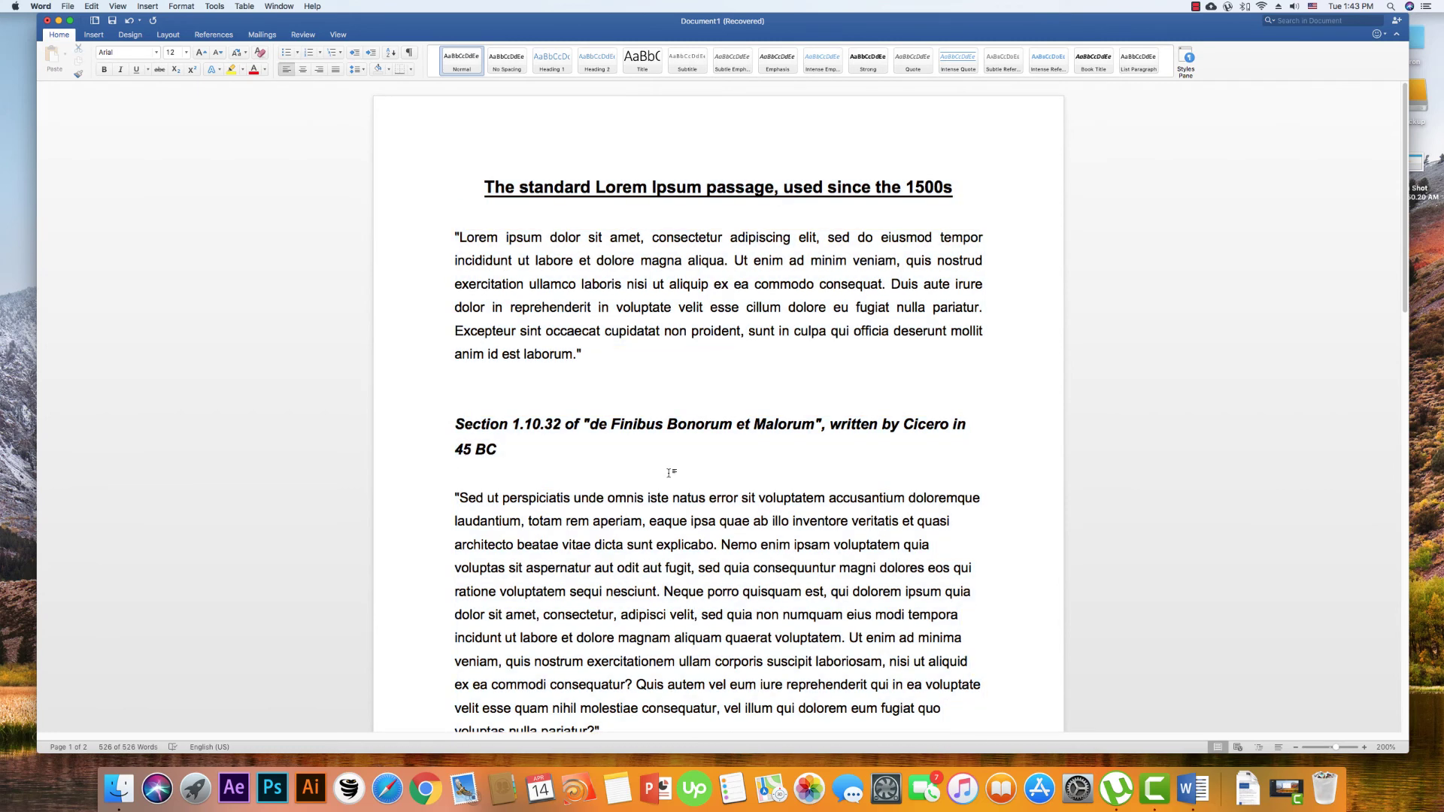
Select all lines of the first "Lorem ipsum dolor sit amet" body paragraph.
{"action": "scroll", "coordinate": [654, 557], "scroll_direction": "down", "scroll_amount": 1}
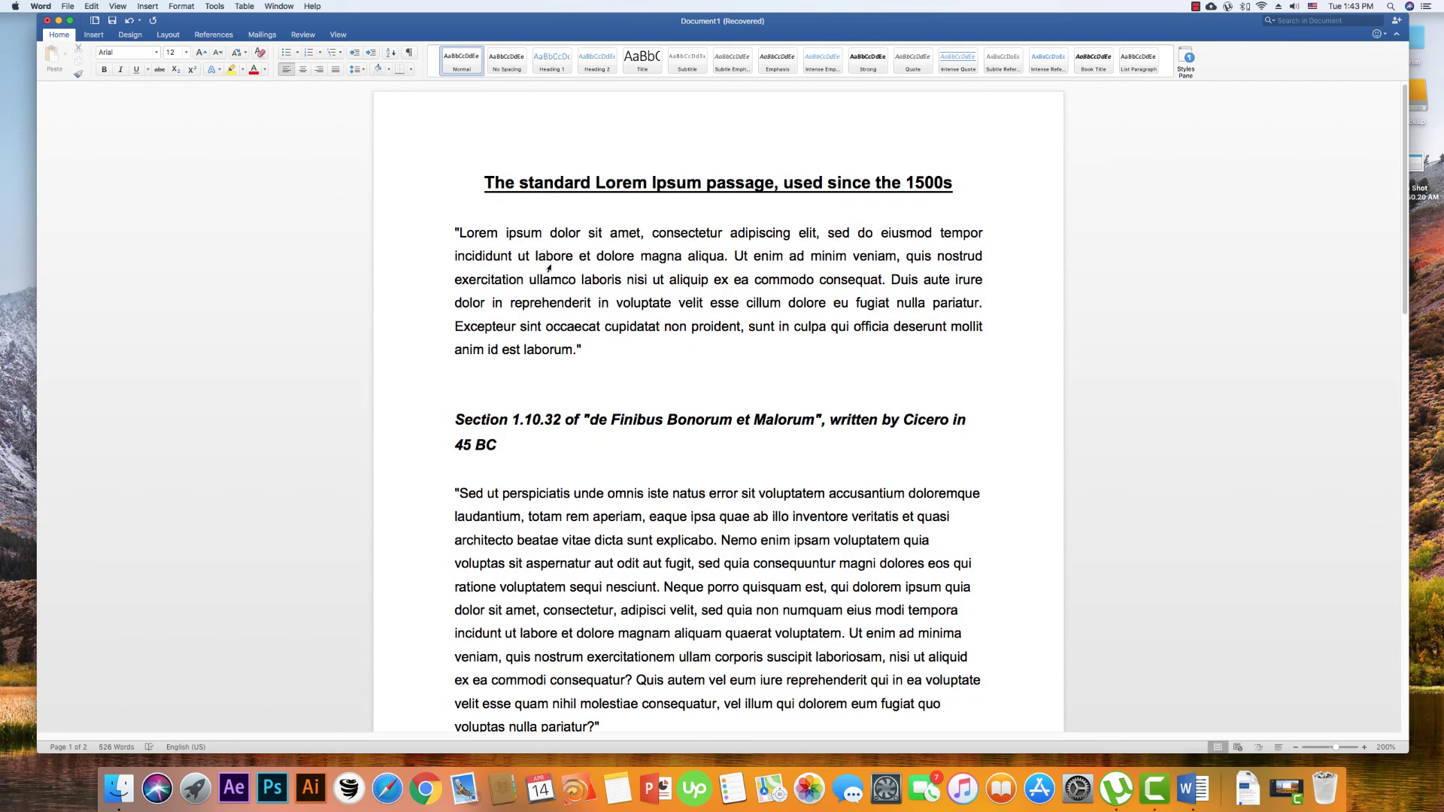
{"action": "left_click_drag", "start_coordinate": [436, 234], "coordinate": [454, 355]}
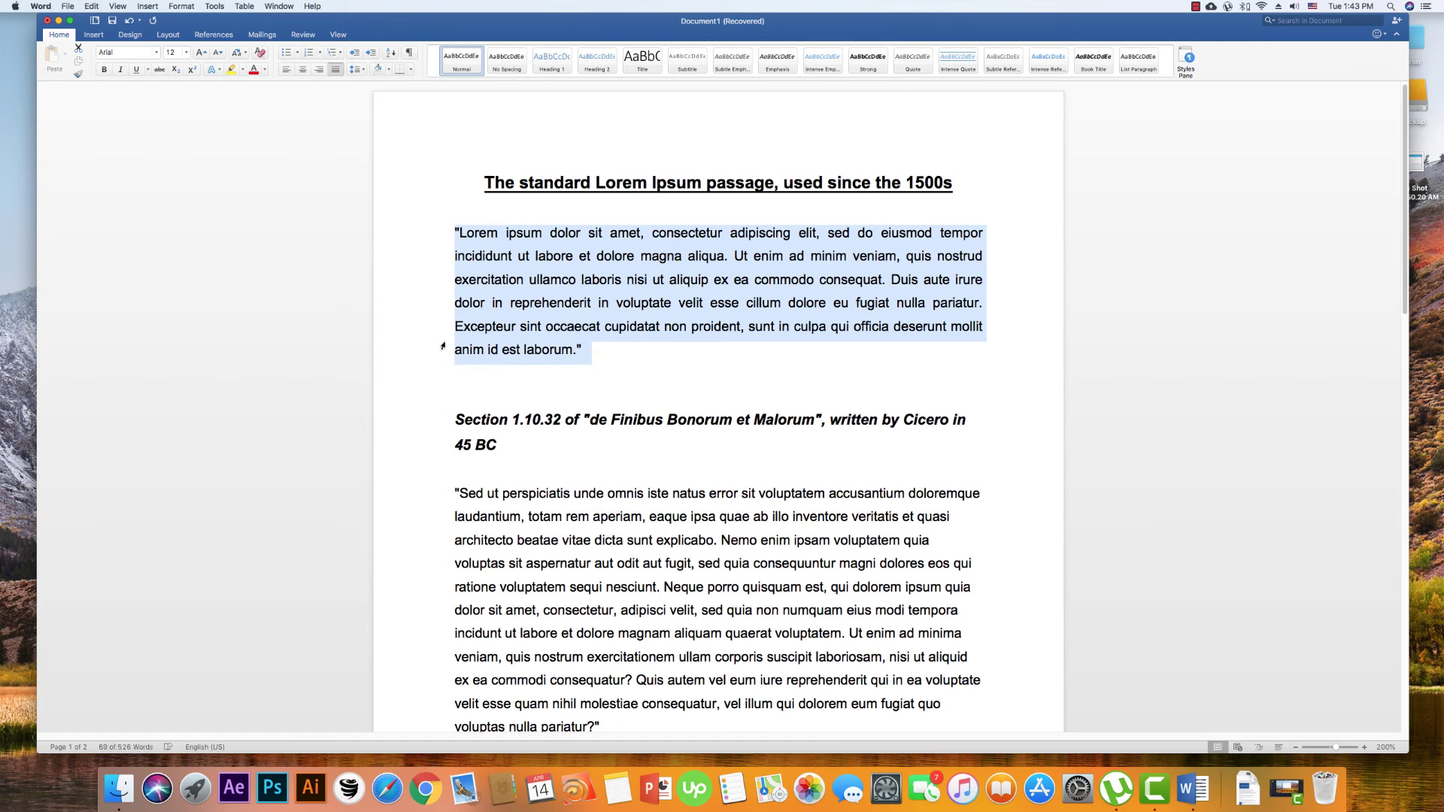
{"action": "scroll", "coordinate": [617, 414], "scroll_direction": "up", "scroll_amount": 1}
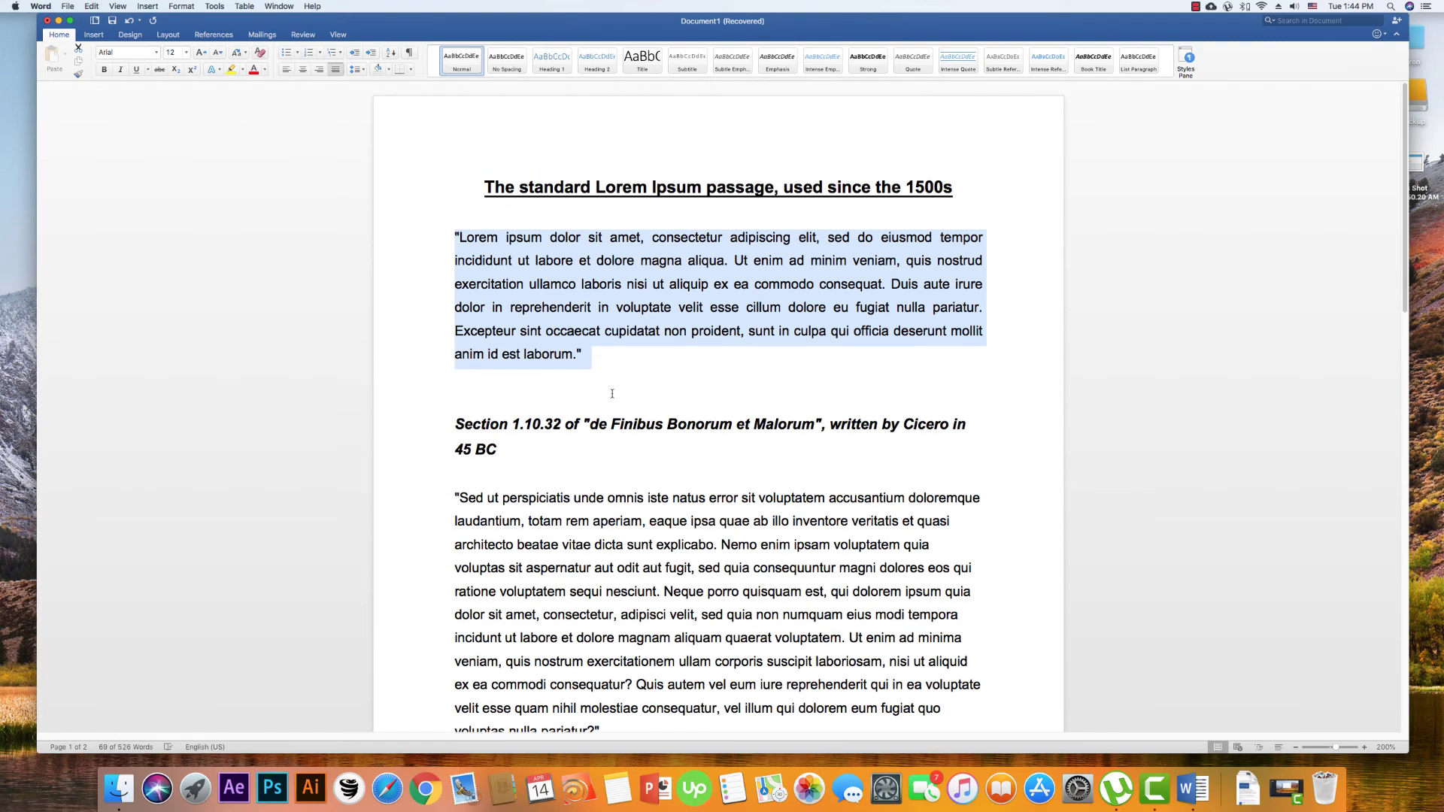
Select the title "The standard Lorem Ipsum passage, used since the 1500s", enlarge its font by two increments and reduce it to 14.
{"action": "left_click", "coordinate": [397, 184]}
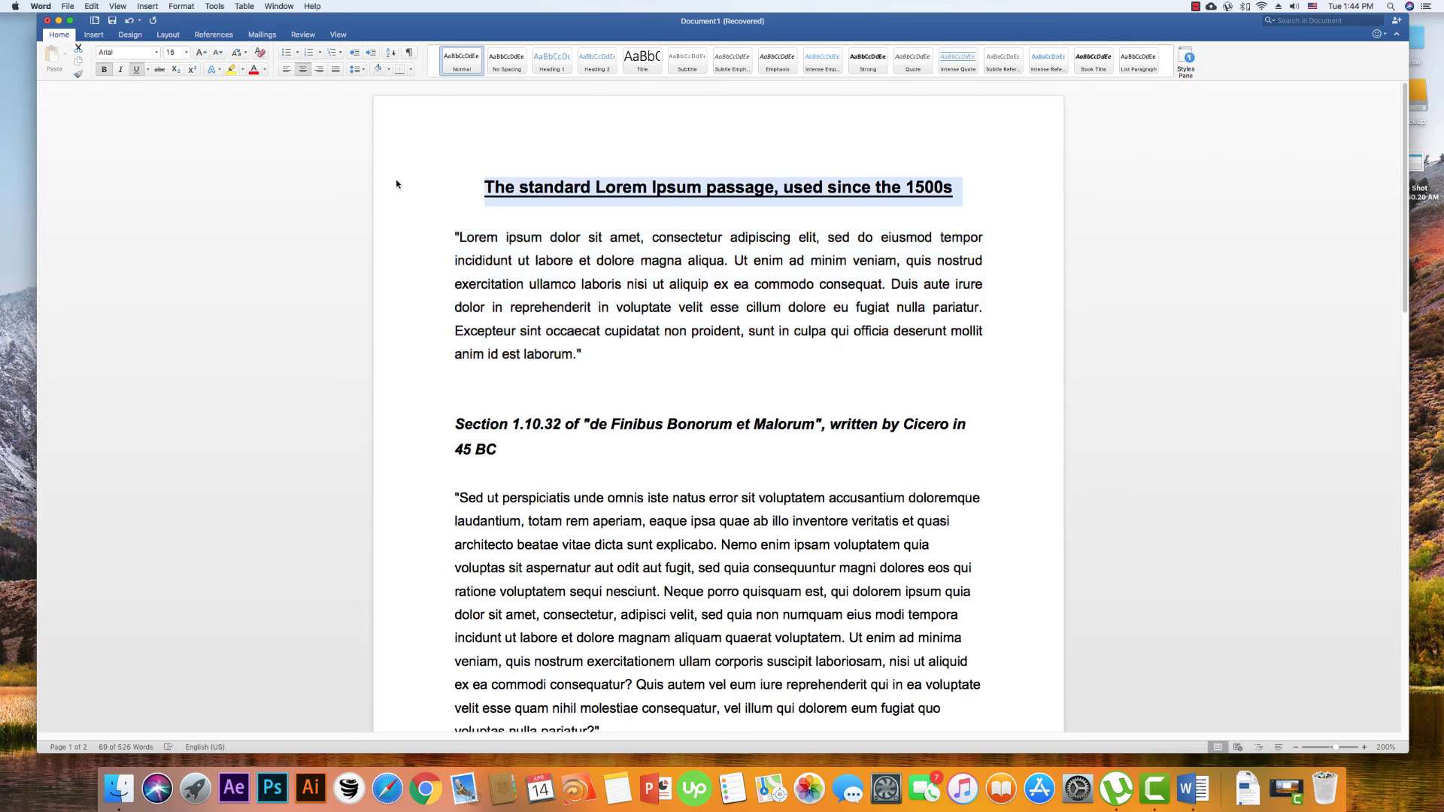
{"action": "left_click", "coordinate": [203, 54]}
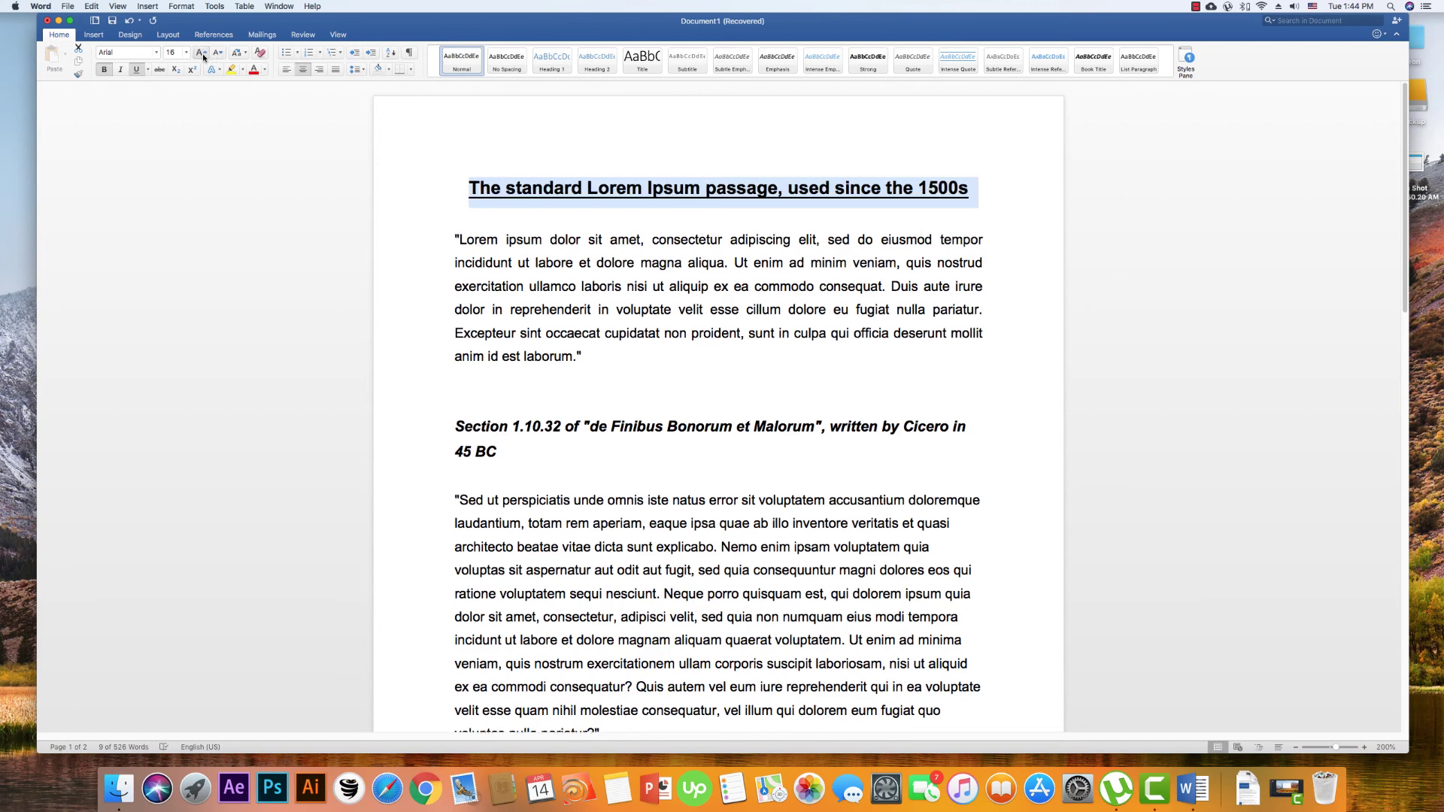
{"action": "left_click", "coordinate": [202, 54]}
{"action": "left_click", "coordinate": [216, 54]}
{"action": "left_click", "coordinate": [215, 53]}
Set the title's font size to the custom value 15 and deselect it.
{"action": "left_click", "coordinate": [186, 53]}
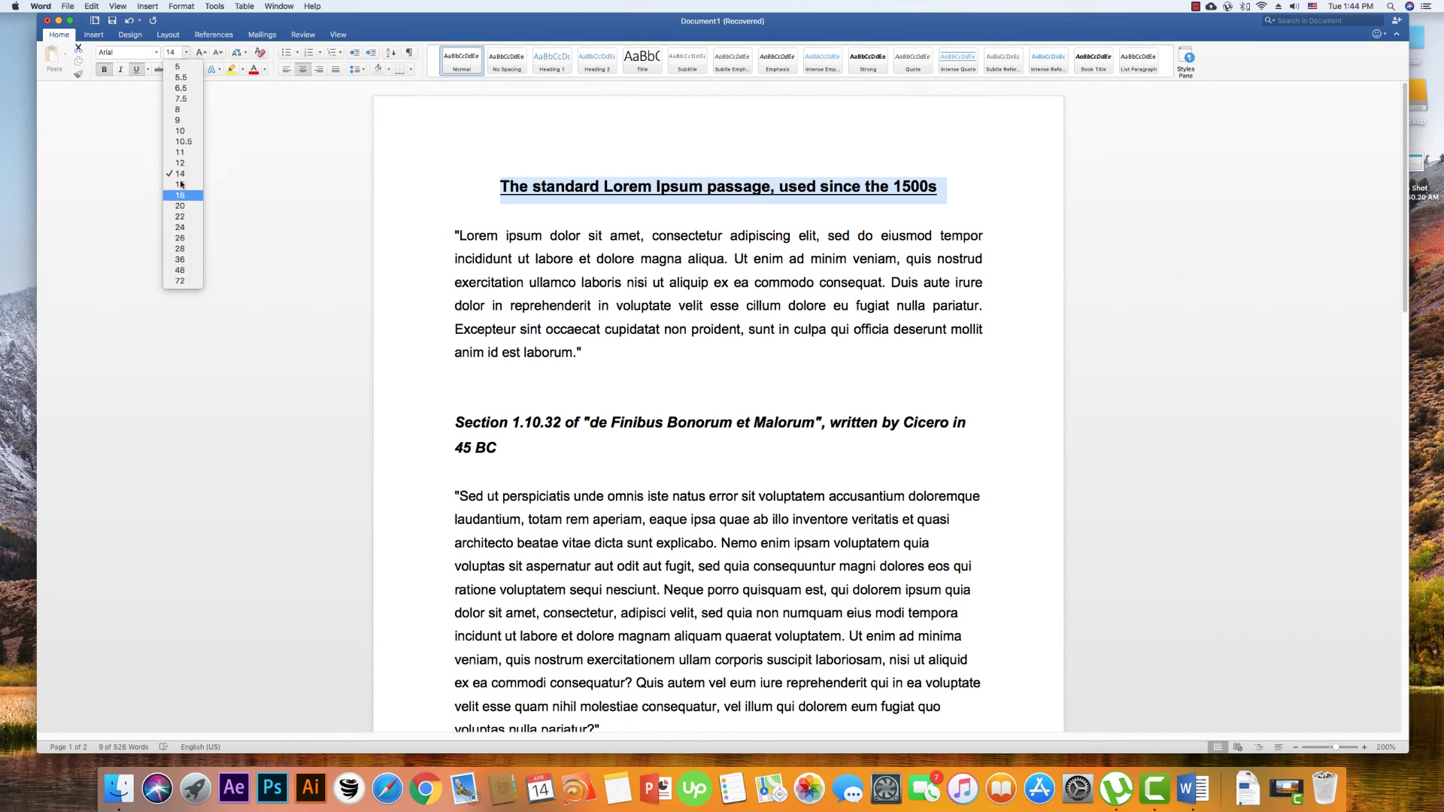
{"action": "left_click", "coordinate": [173, 52]}
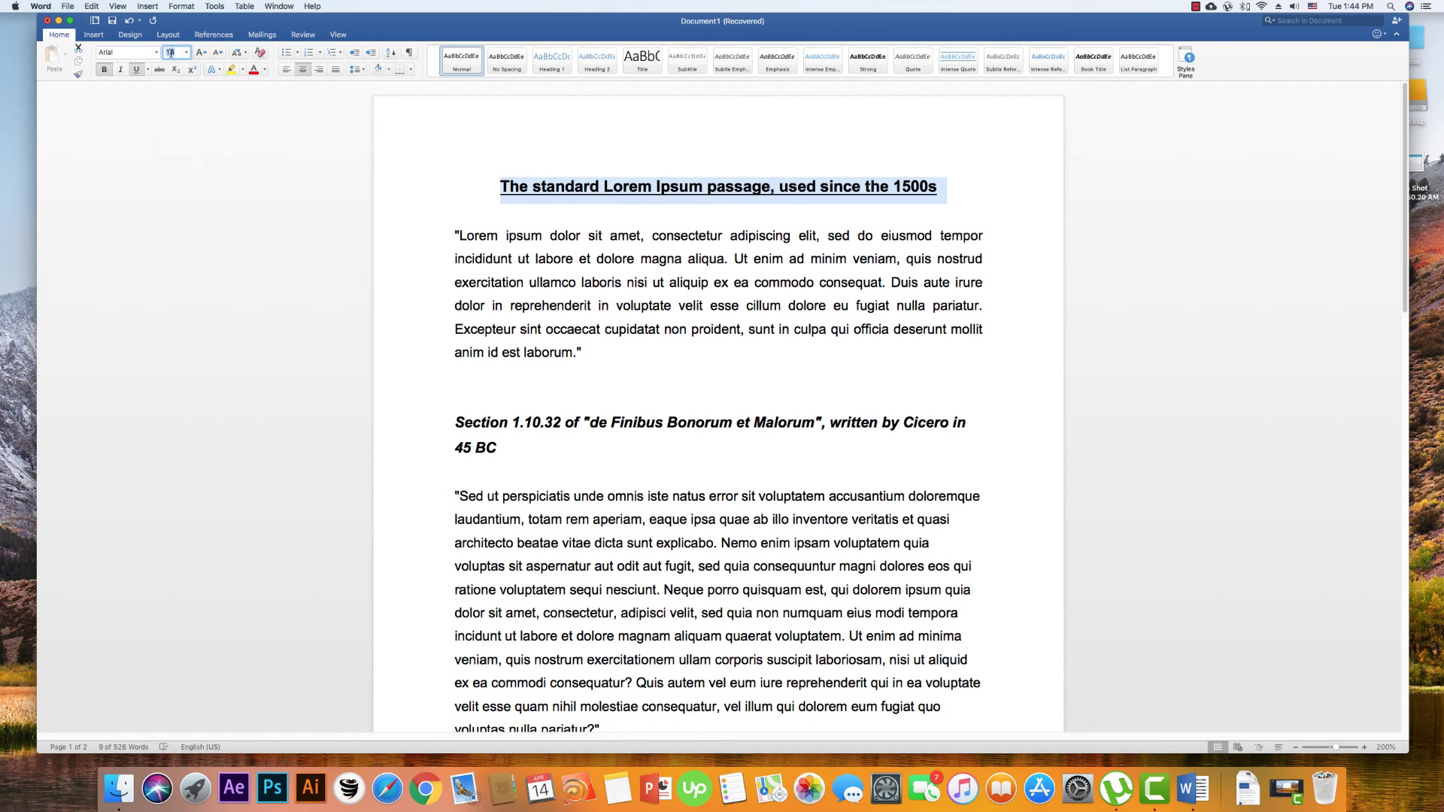
{"action": "type", "text": "1"}
{"action": "key", "text": "Return"}
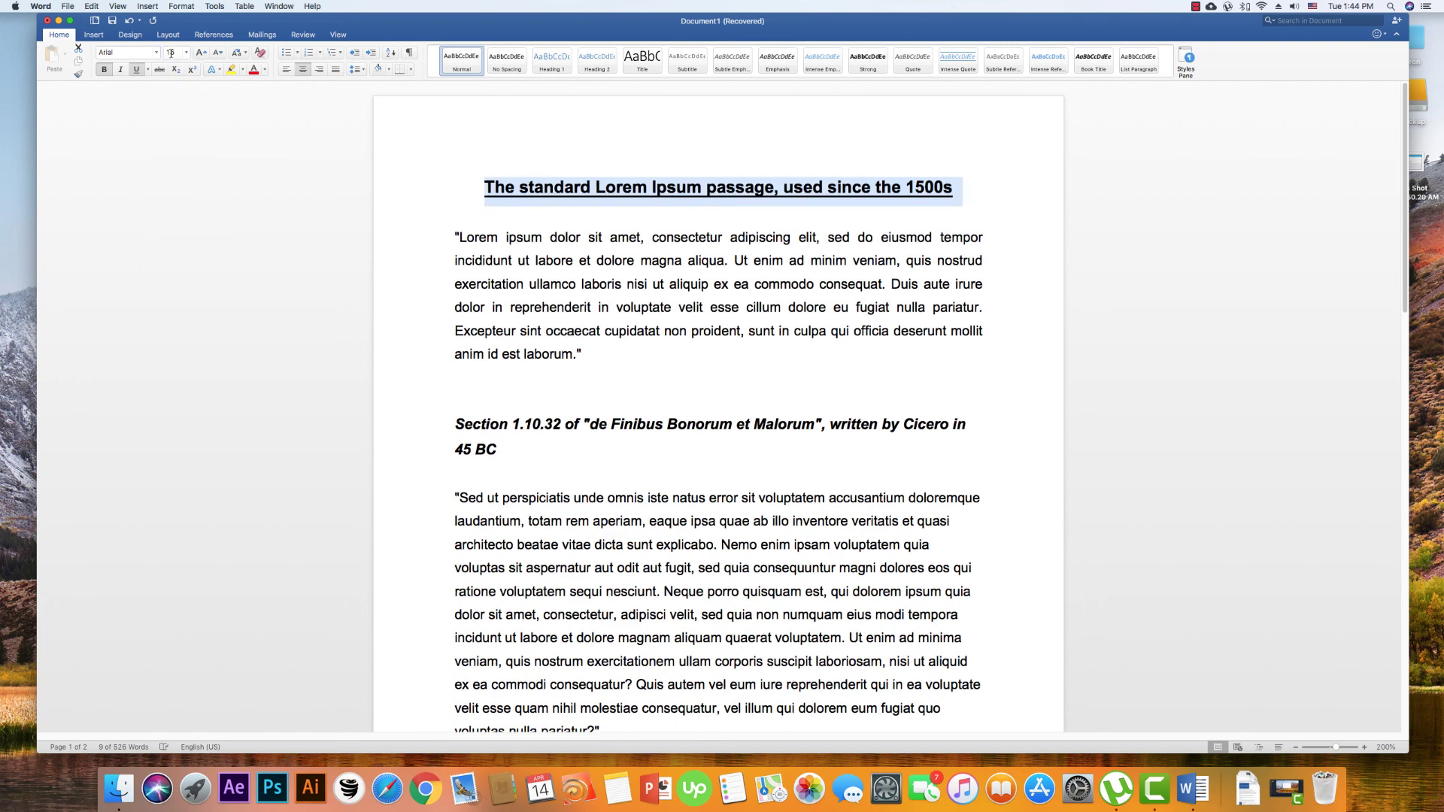
{"action": "left_click", "coordinate": [502, 316]}
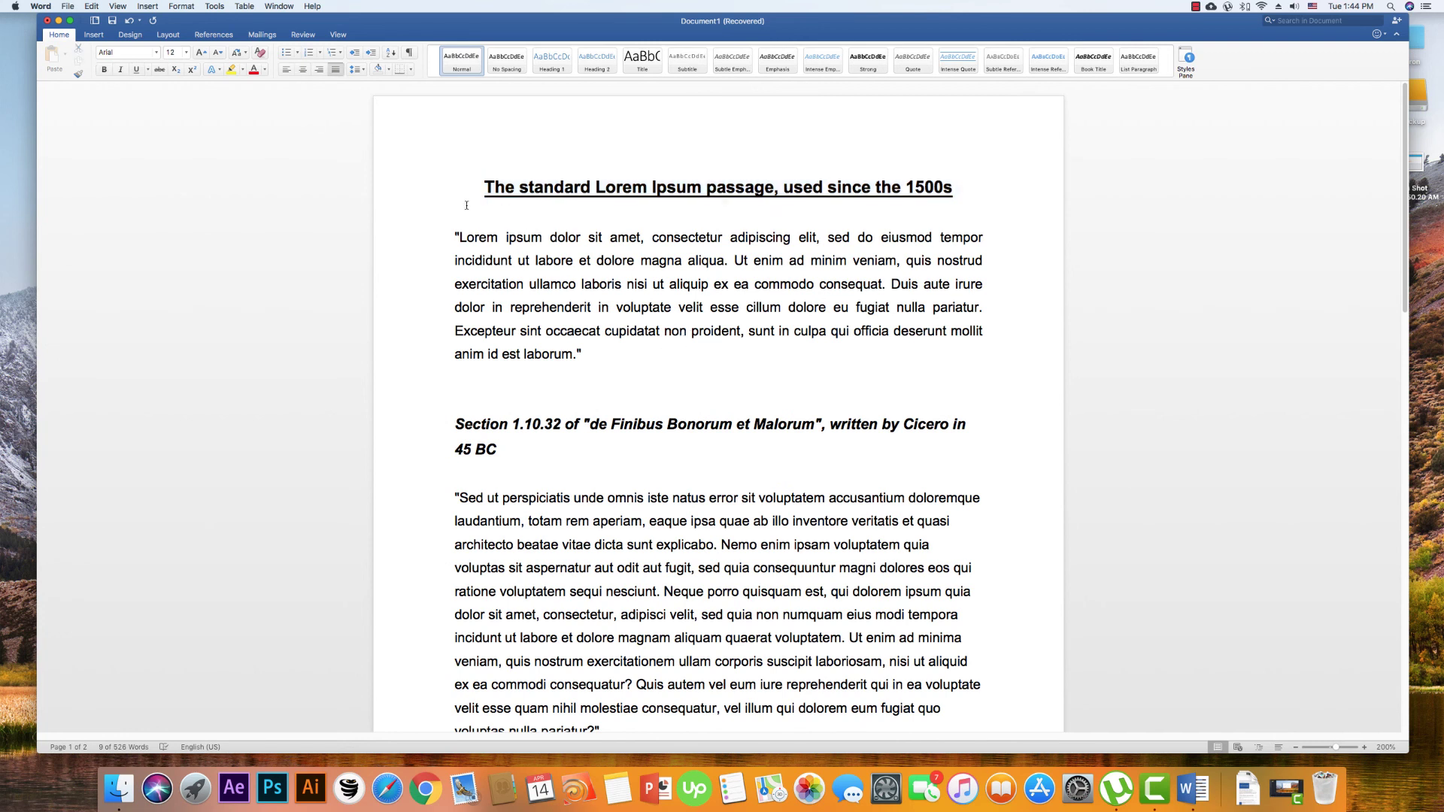